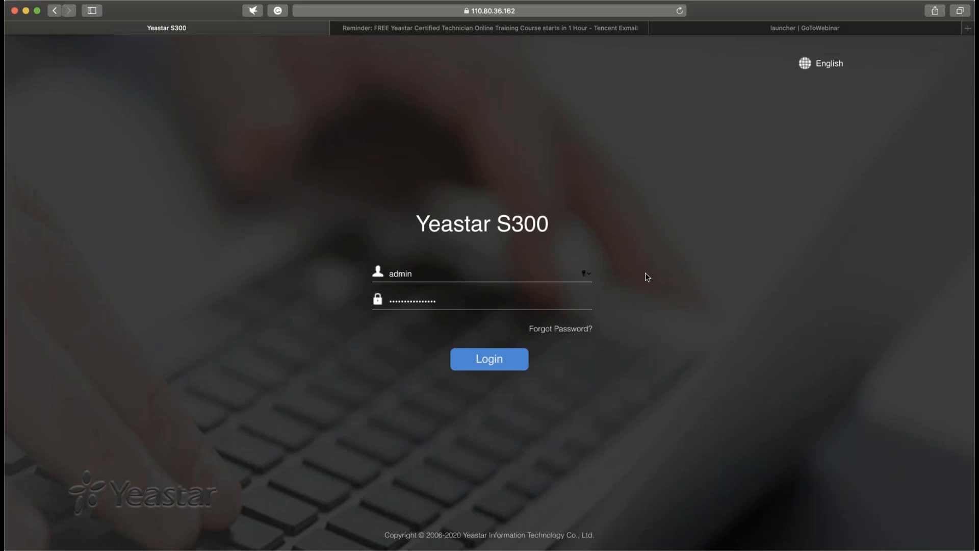
- Log in to the Yeastar S300 with the prefilled admin credentials
left_click(498, 358)
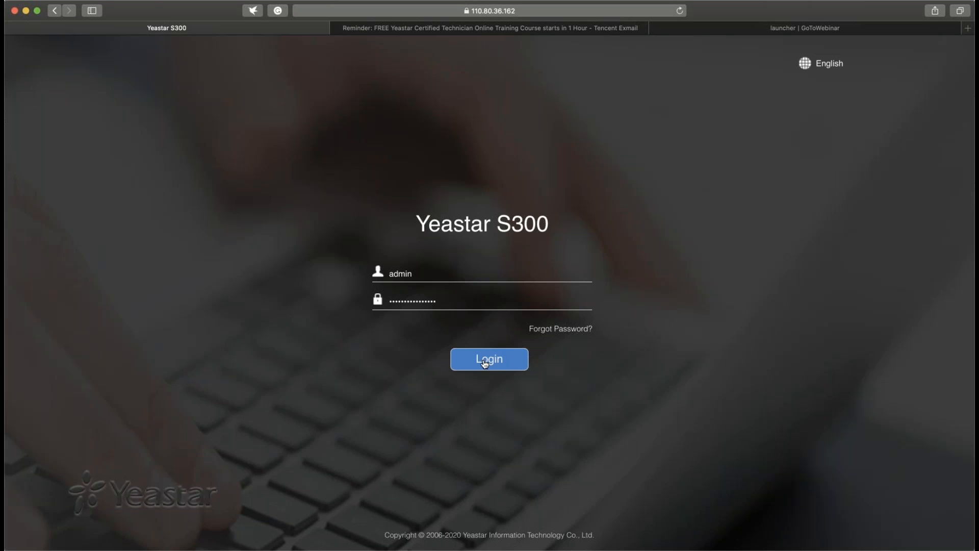
left_click(488, 359)
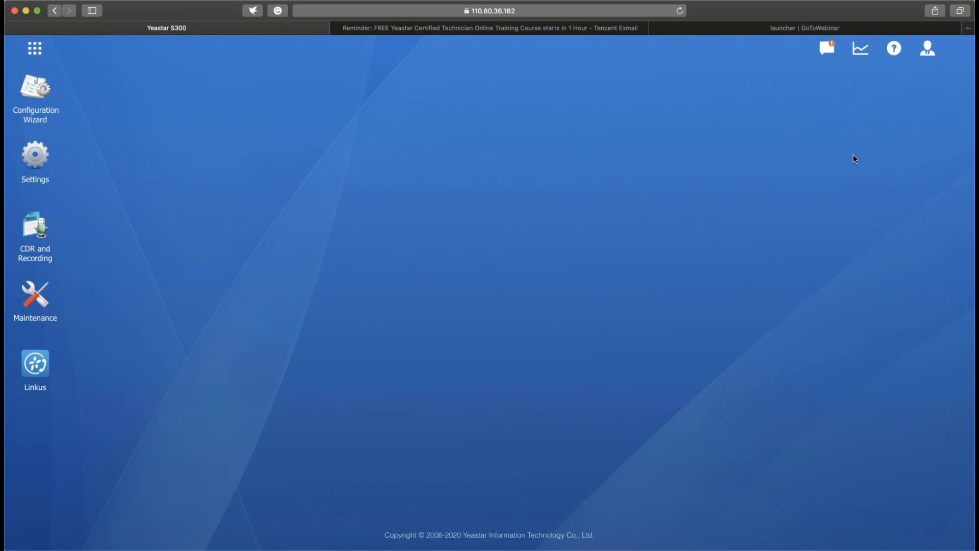
- Examine the password and email address fields in the admin account's My Settings, and close the dialog without saving
left_click(928, 53)
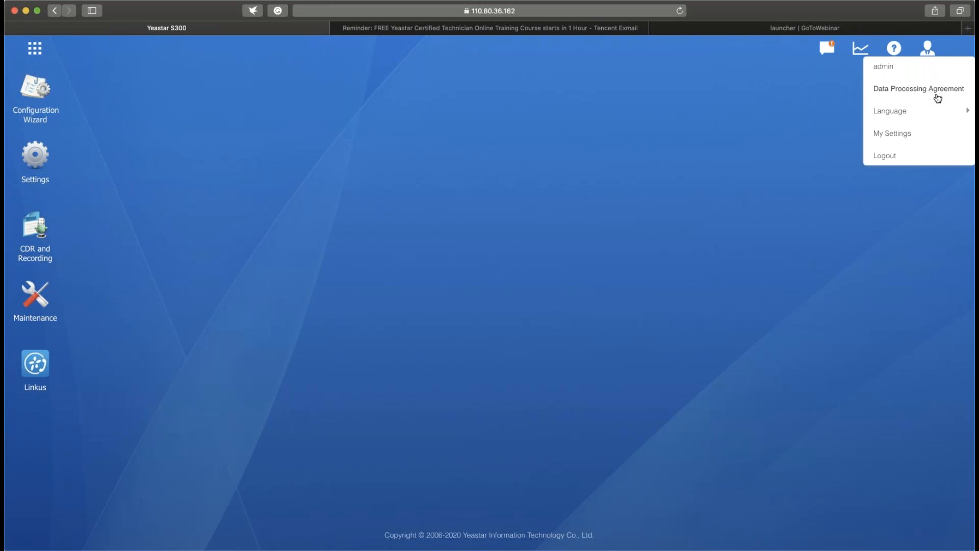
mouse_move(899, 119)
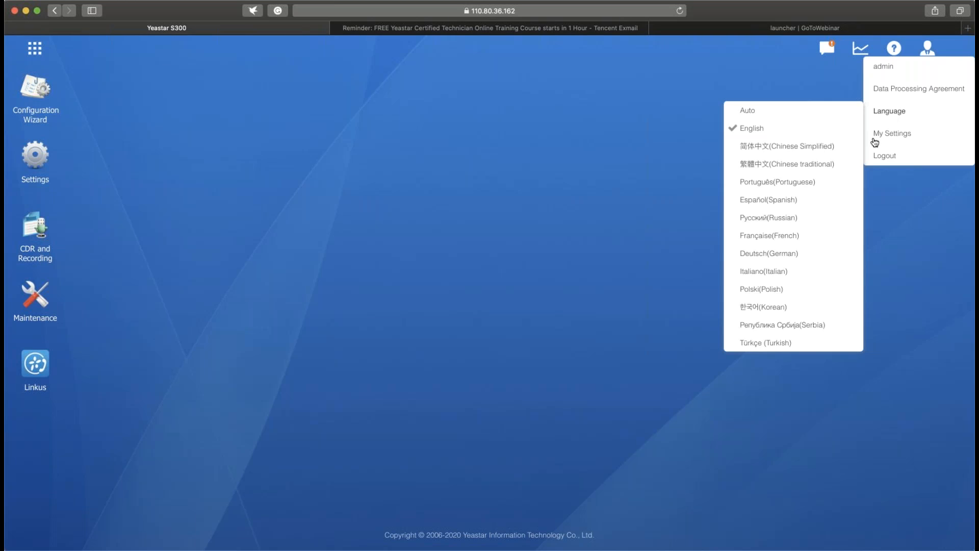
left_click(898, 133)
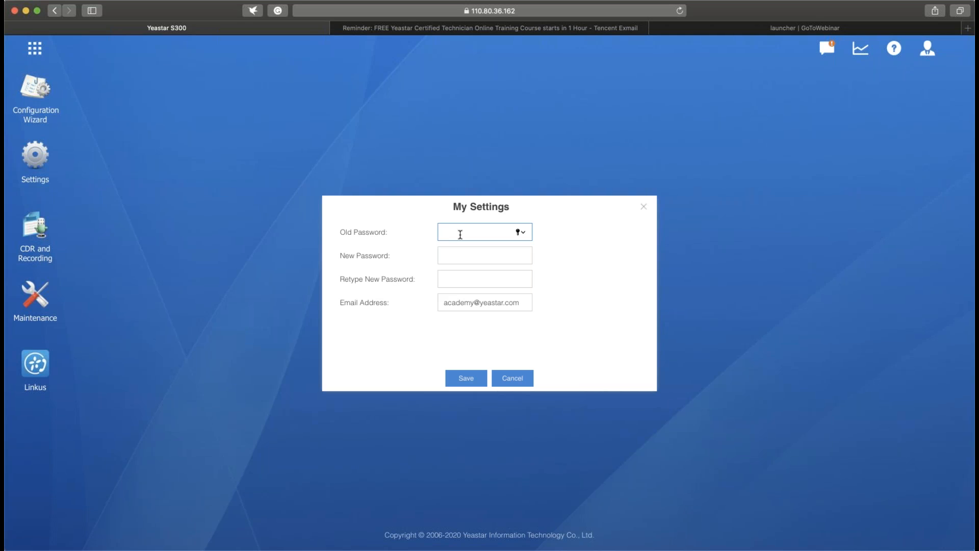
left_click(461, 256)
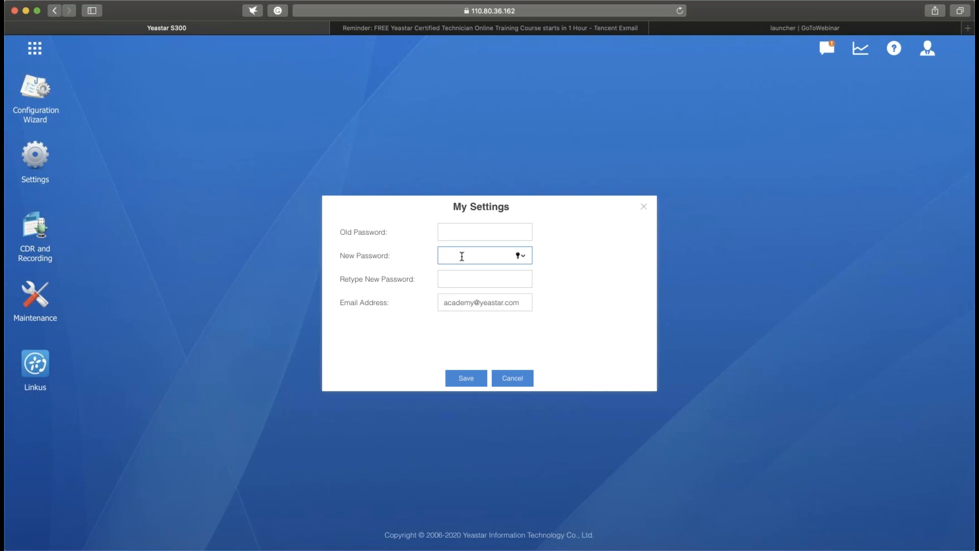
left_click(526, 303)
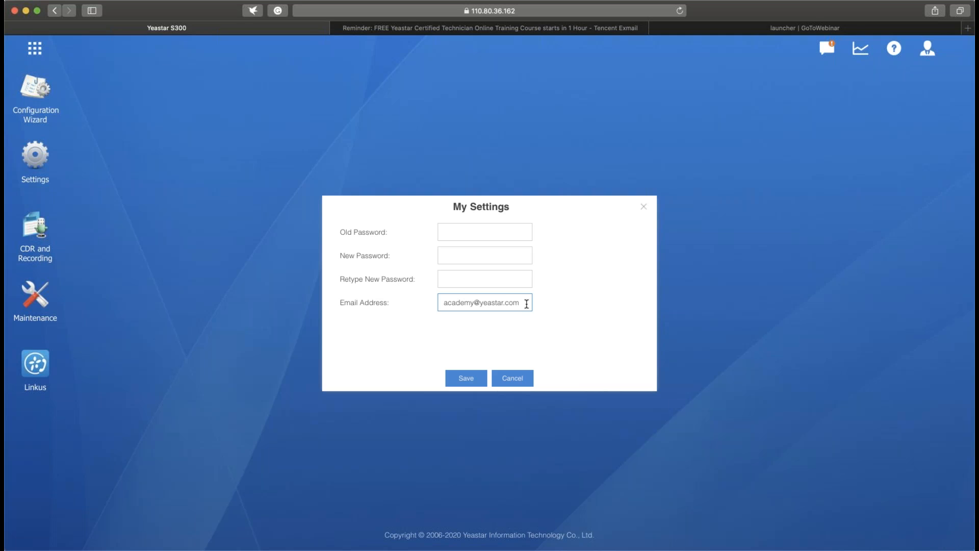
left_click(558, 331)
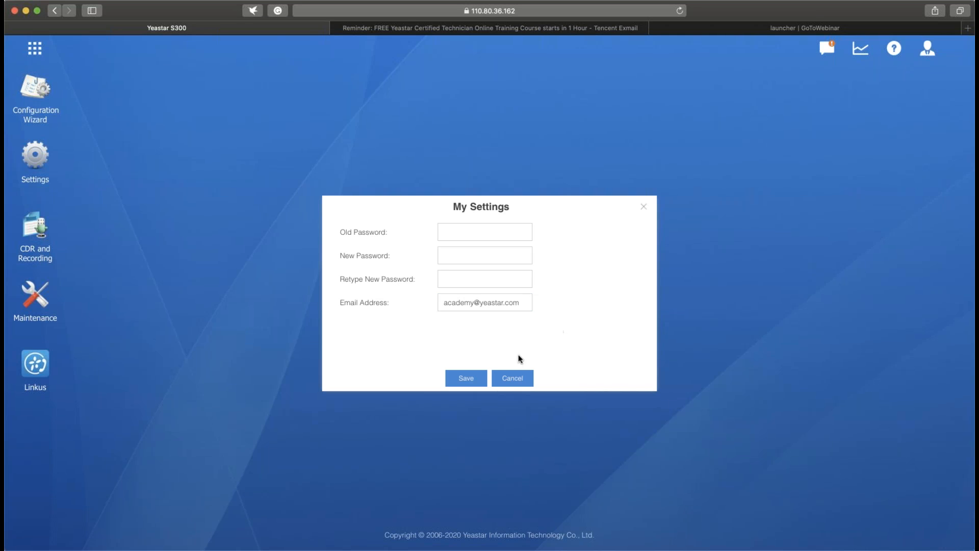
left_click(643, 206)
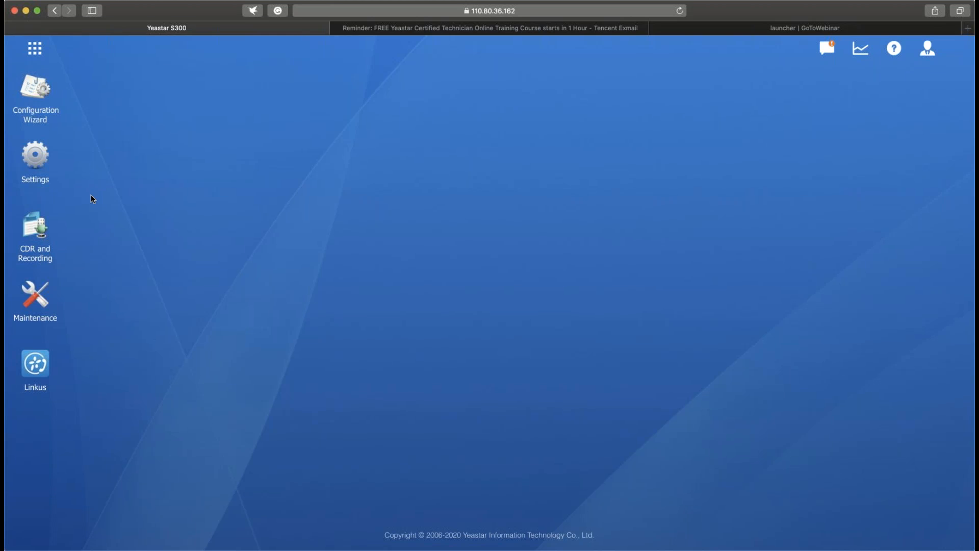
- Open the Network page of the system settings, reloading the web interface to get its content displayed
left_click(53, 175)
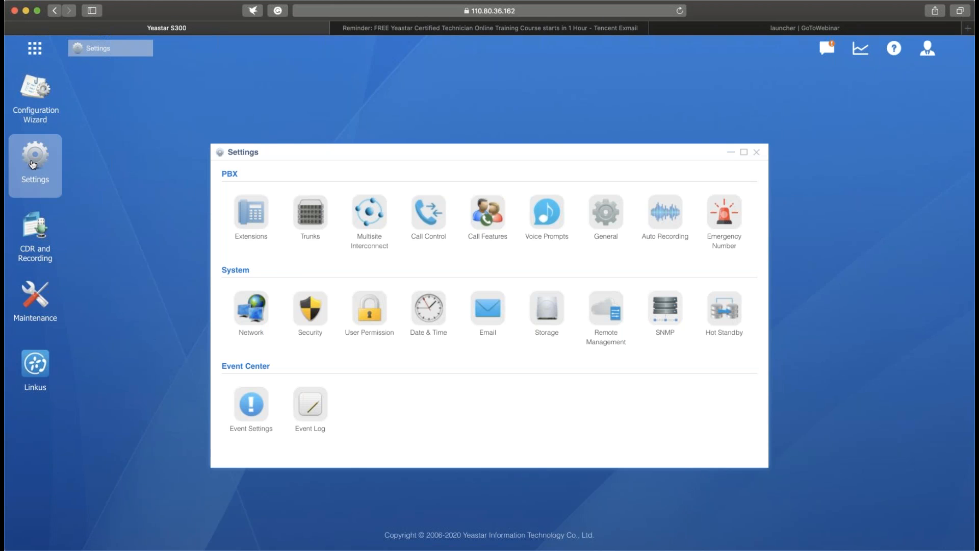
left_click(250, 316)
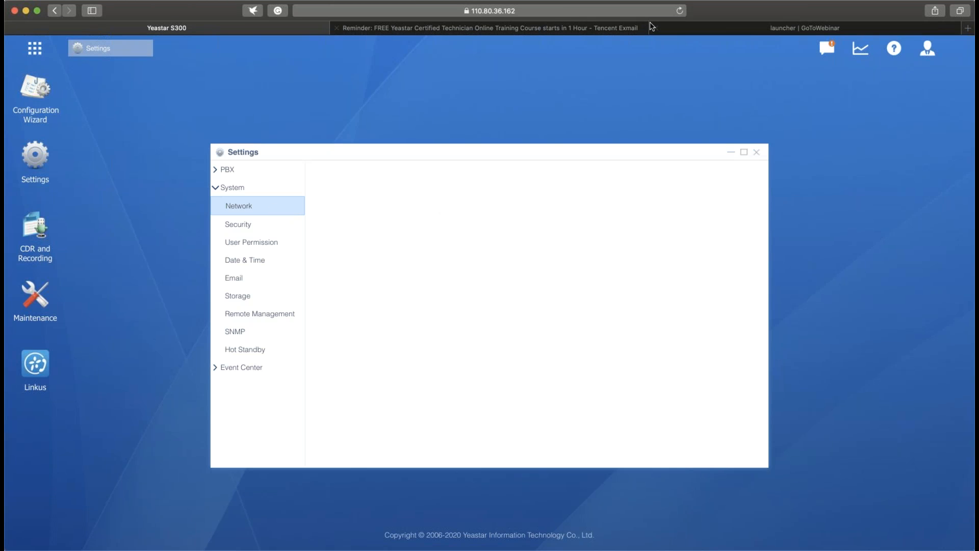
left_click(681, 12)
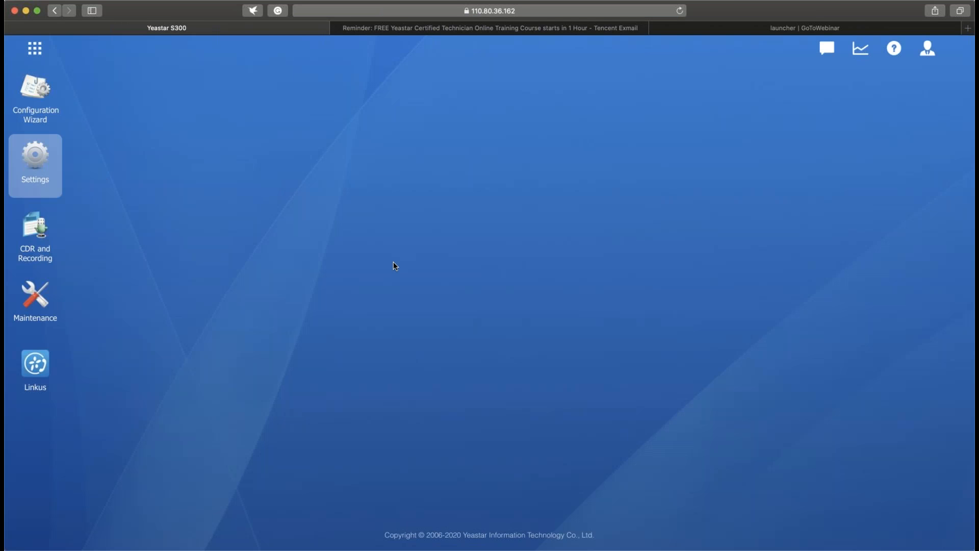
left_click(35, 166)
left_click(251, 309)
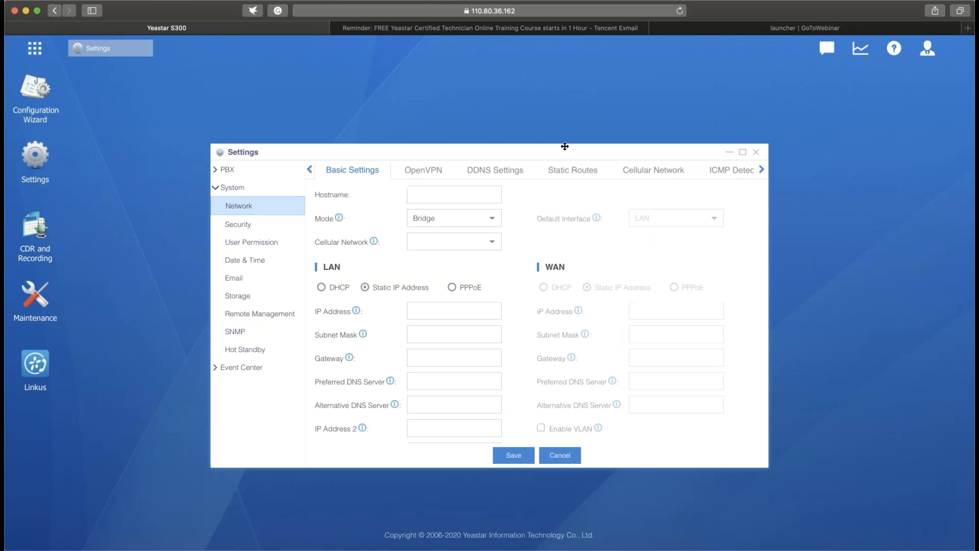
- Set the network mode to Single in the basic network settings
left_click(491, 221)
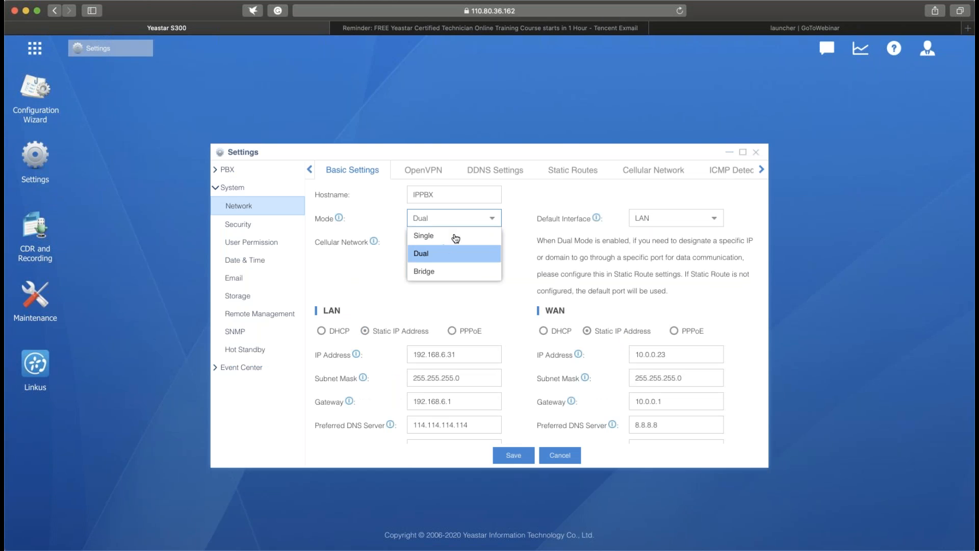
left_click(456, 238)
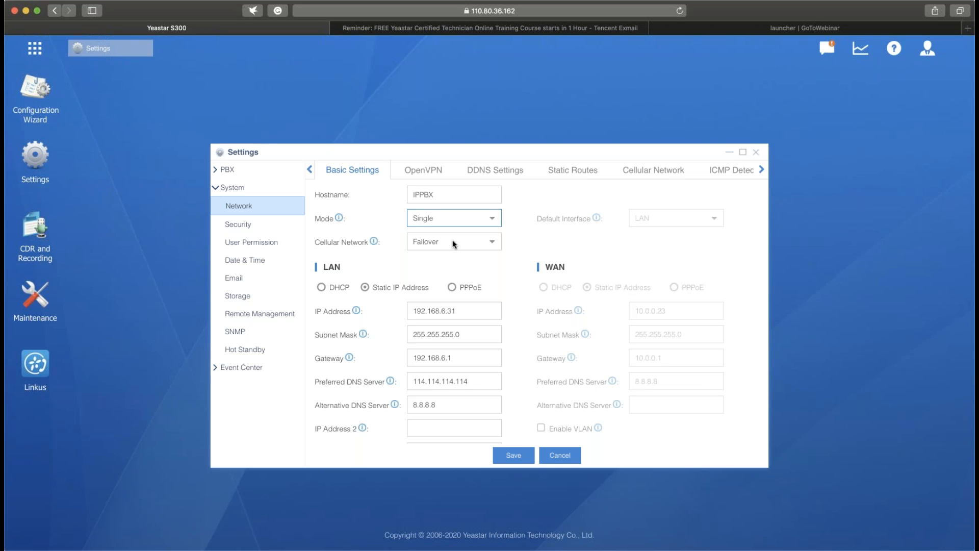
left_click(524, 214)
- Try the DHCP, Static IP Address and PPPoE options for the LAN port and return it to Static IP Address
left_click(321, 288)
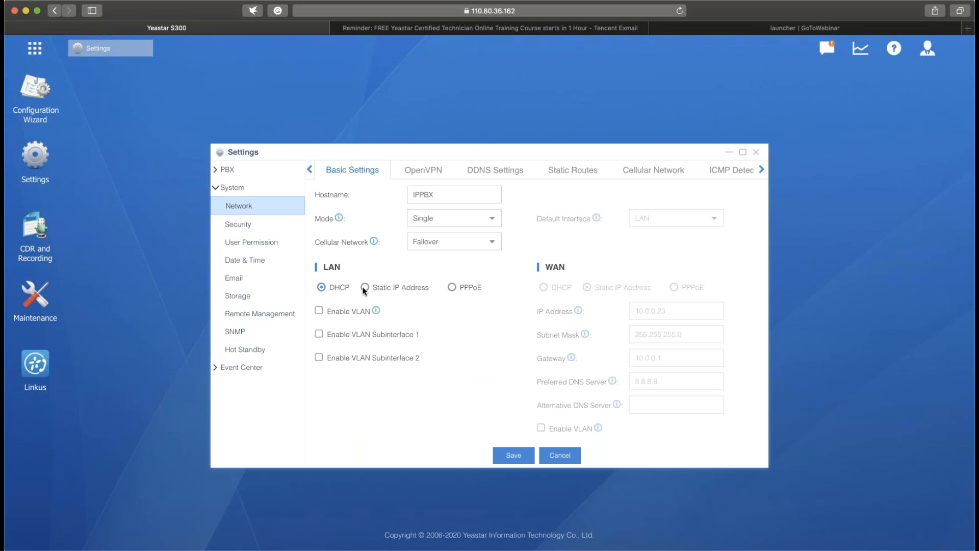
left_click(365, 287)
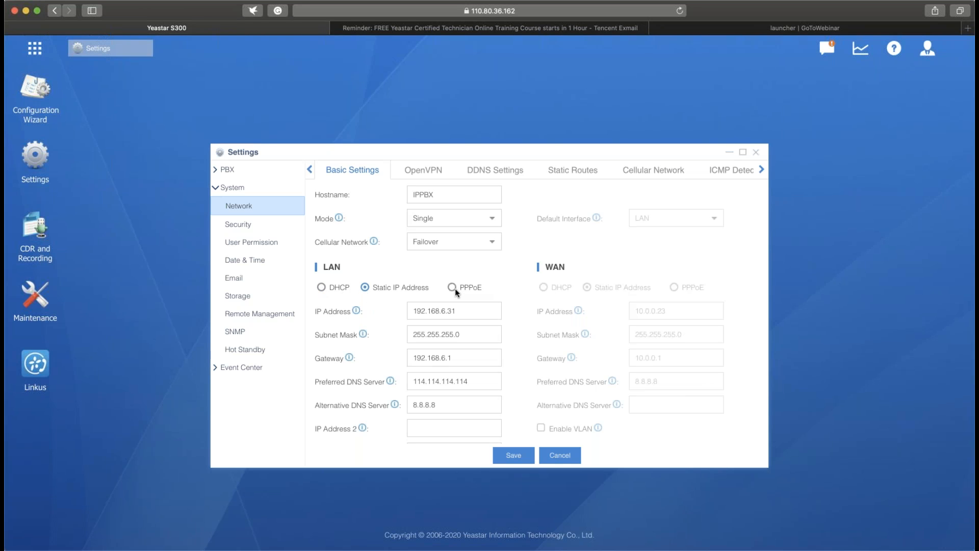
left_click(452, 287)
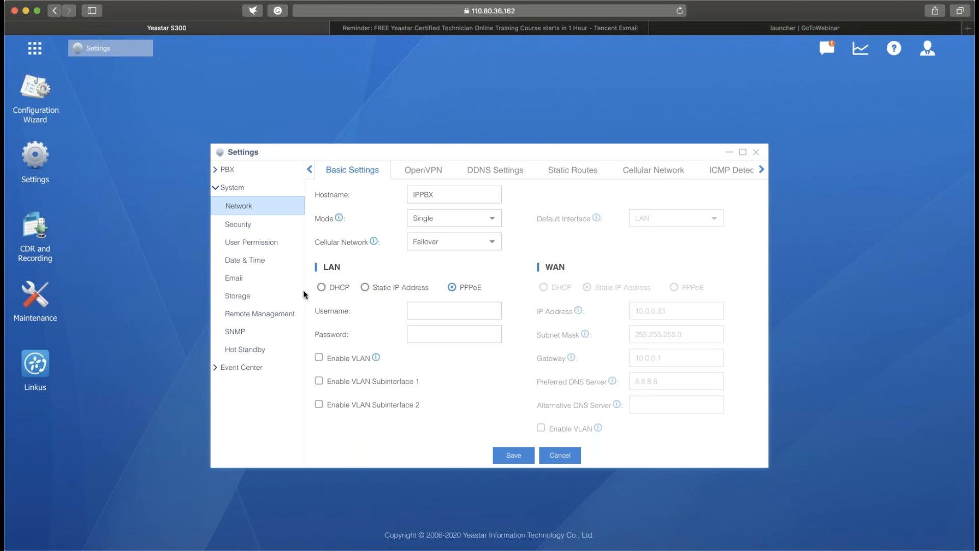
left_click(321, 287)
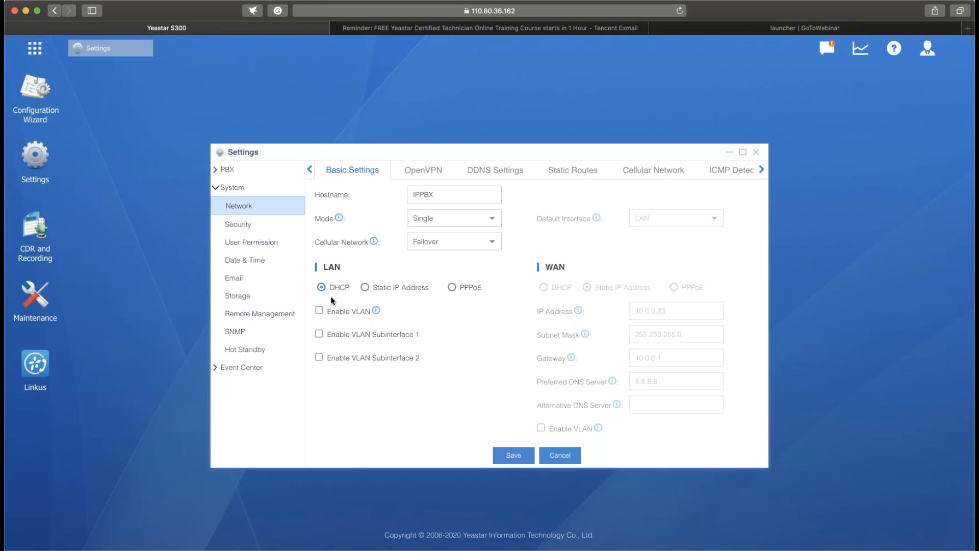
left_click(365, 288)
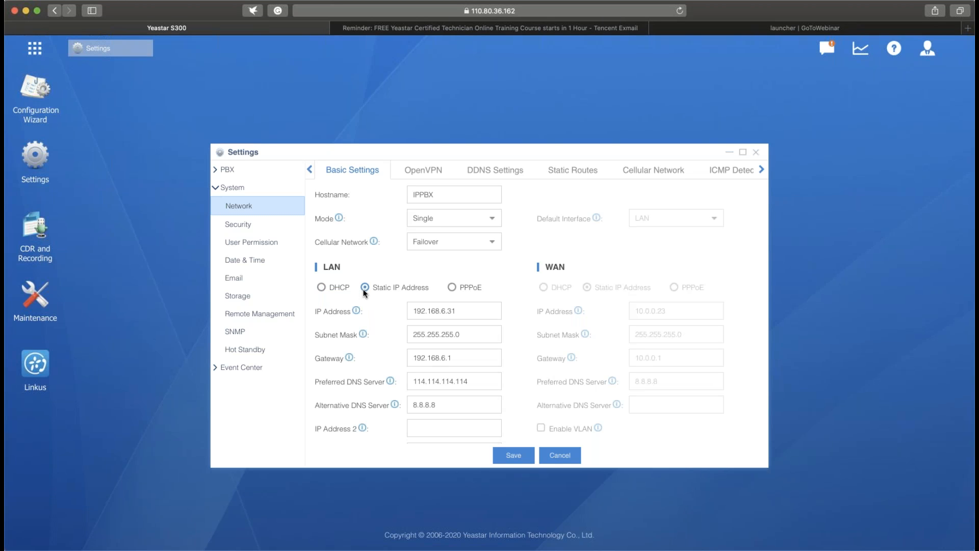
- Go through the LAN port's static address fields, switch briefly to PPPoE, and restore Static IP Address
left_click(471, 312)
left_click(482, 335)
left_click(488, 359)
left_click(490, 381)
left_click(452, 288)
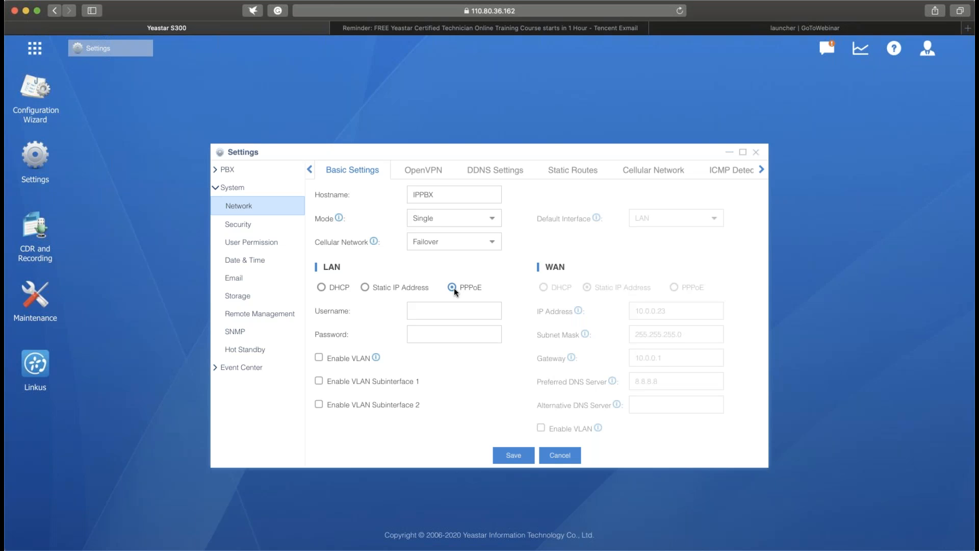
left_click(365, 287)
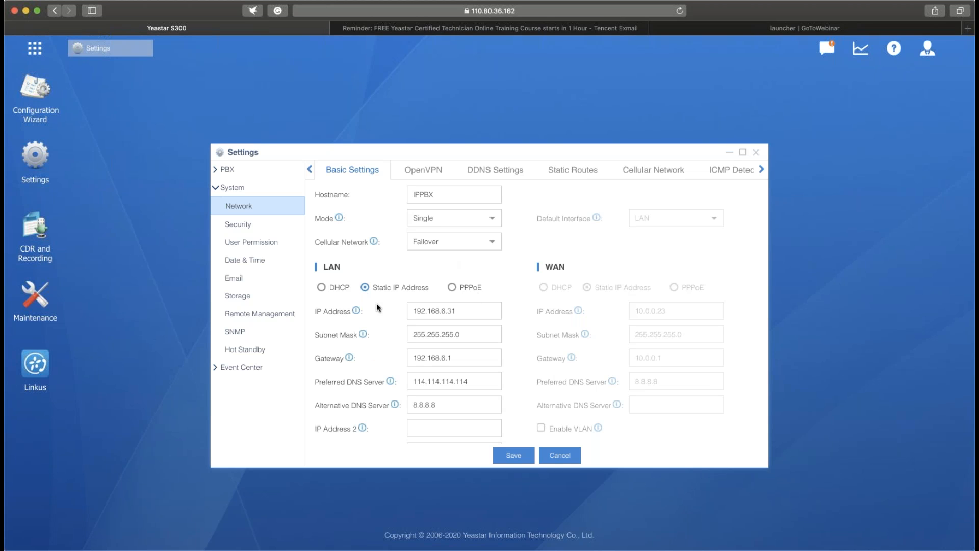
- Set the network mode to Dual and review the WAN address and the default interface choices without changing them
left_click(491, 220)
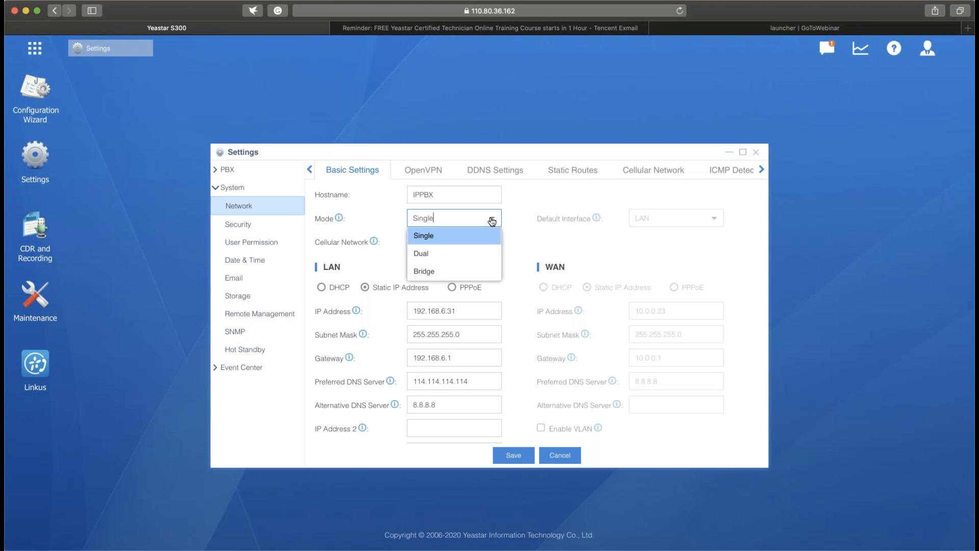
left_click(483, 256)
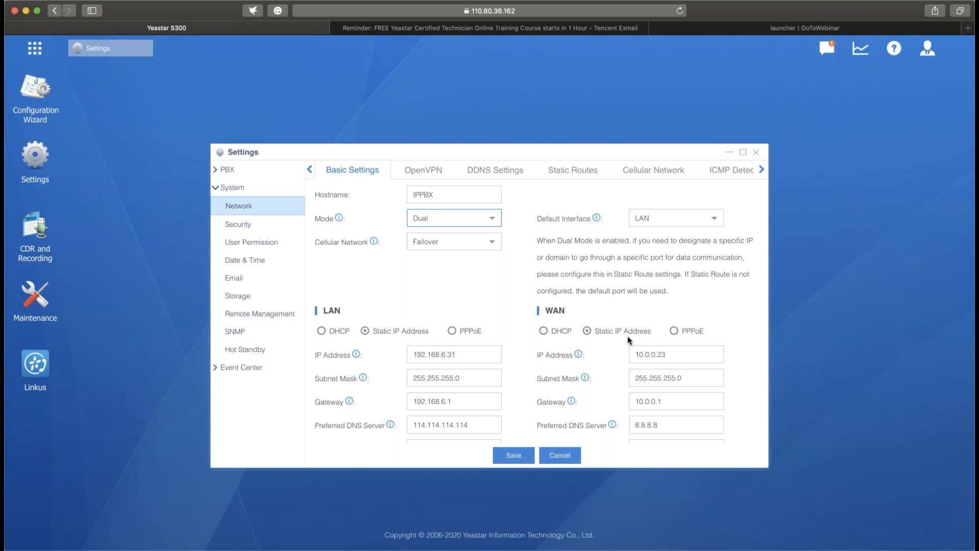
left_click(711, 356)
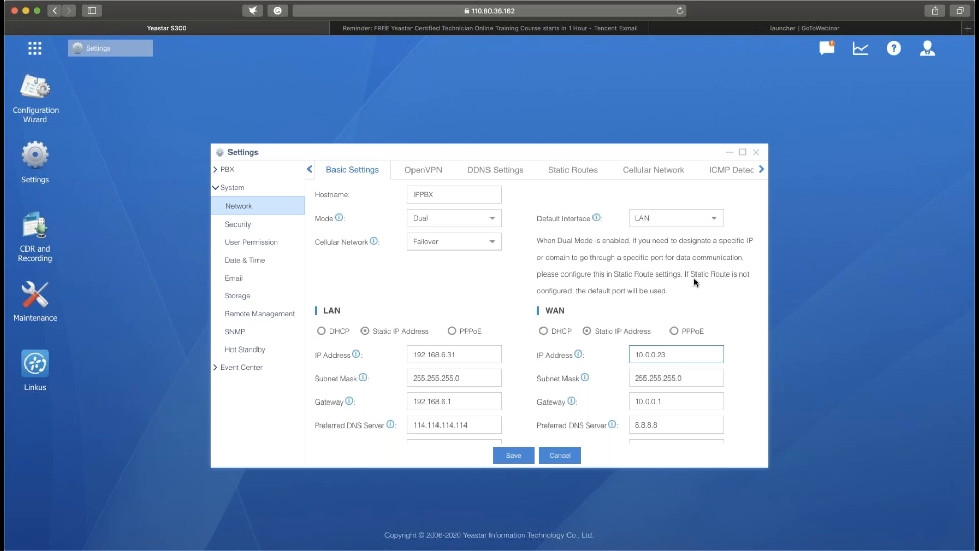
left_click(711, 224)
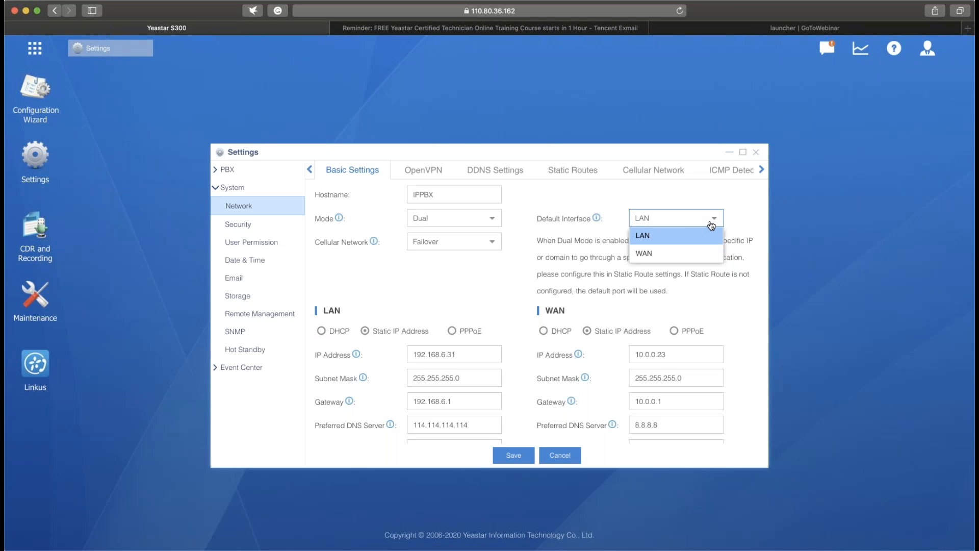
left_click(499, 268)
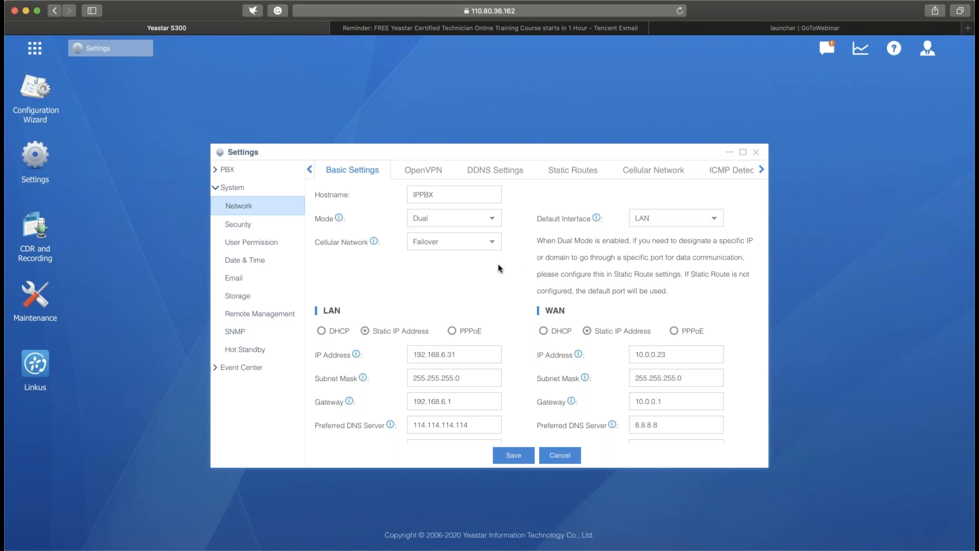
- Set the network mode to Bridge
left_click(498, 223)
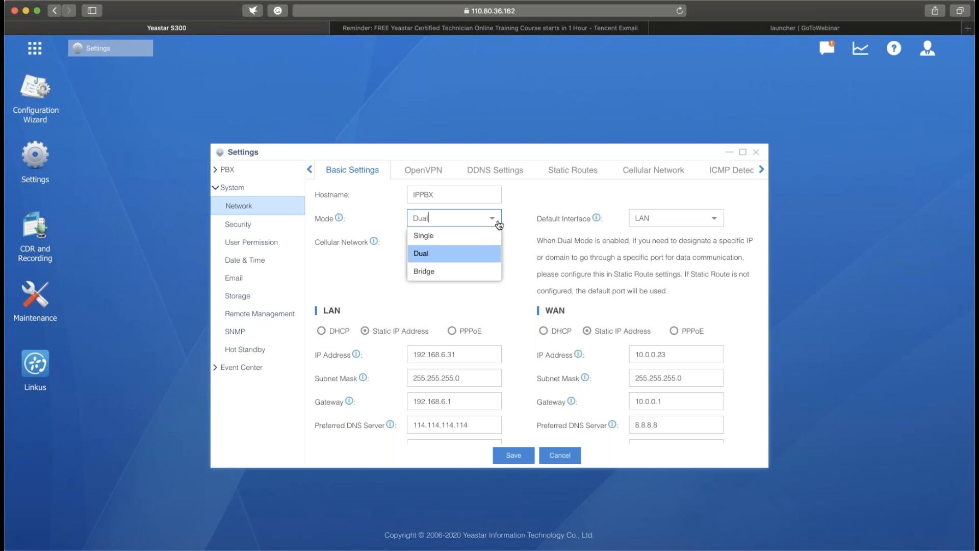
left_click(475, 271)
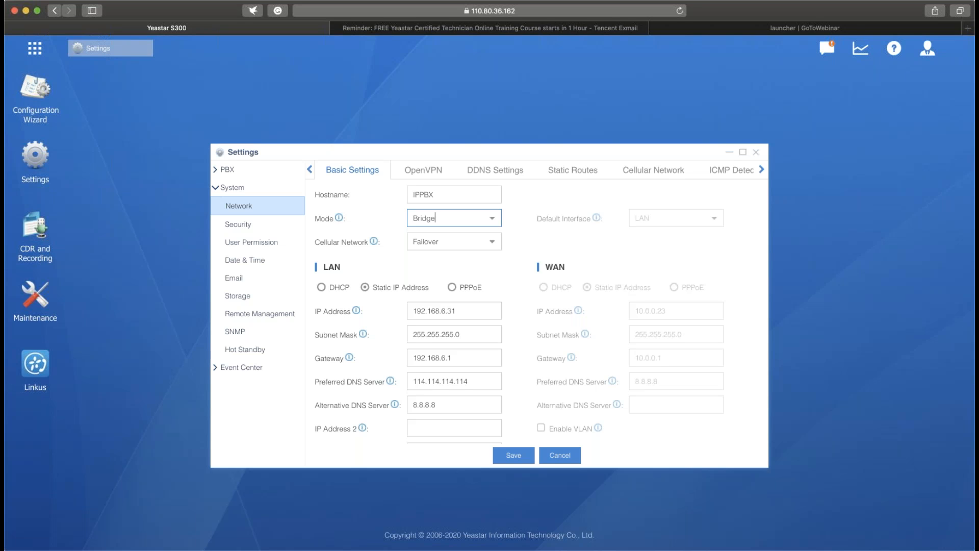
left_click(491, 260)
- Review the cellular network options, keep Failover, and save the network settings without rebooting
left_click(493, 248)
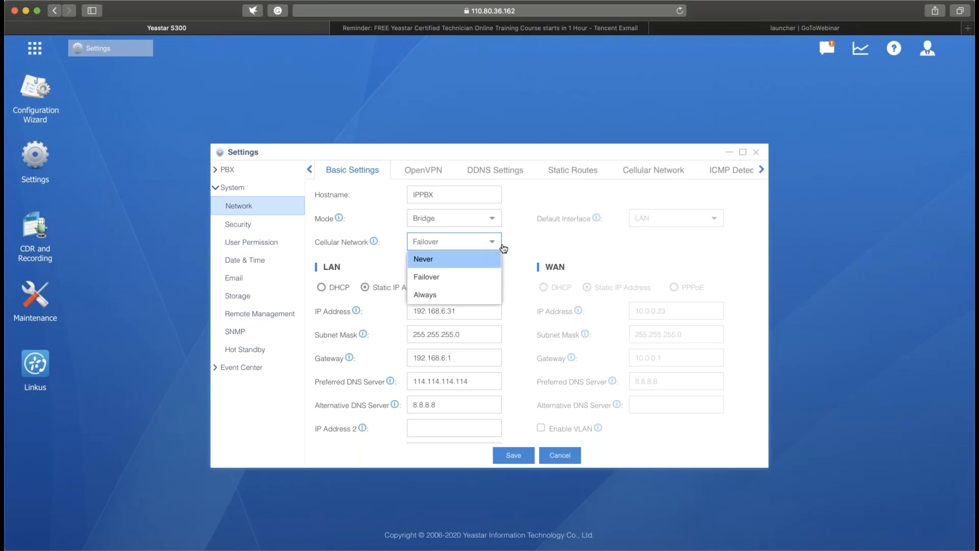
left_click(499, 264)
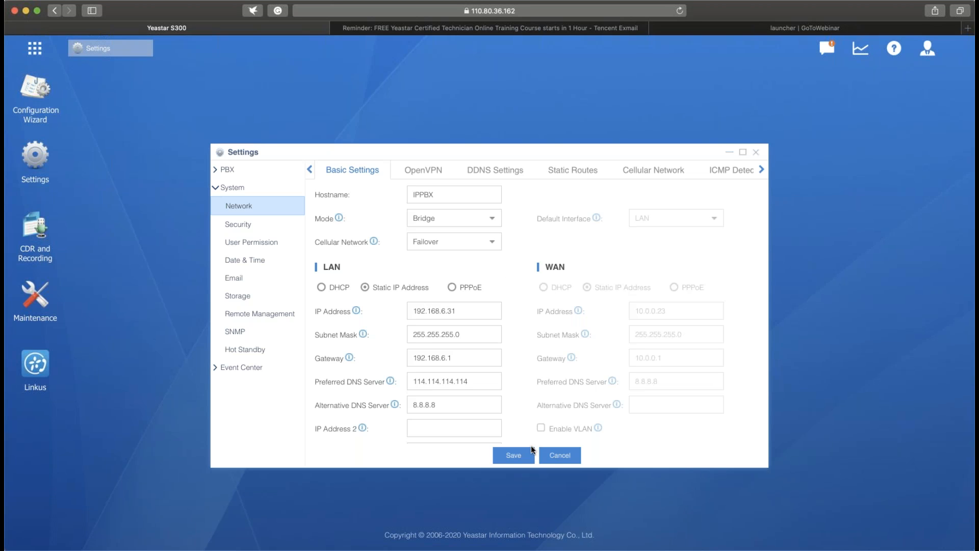
left_click(513, 455)
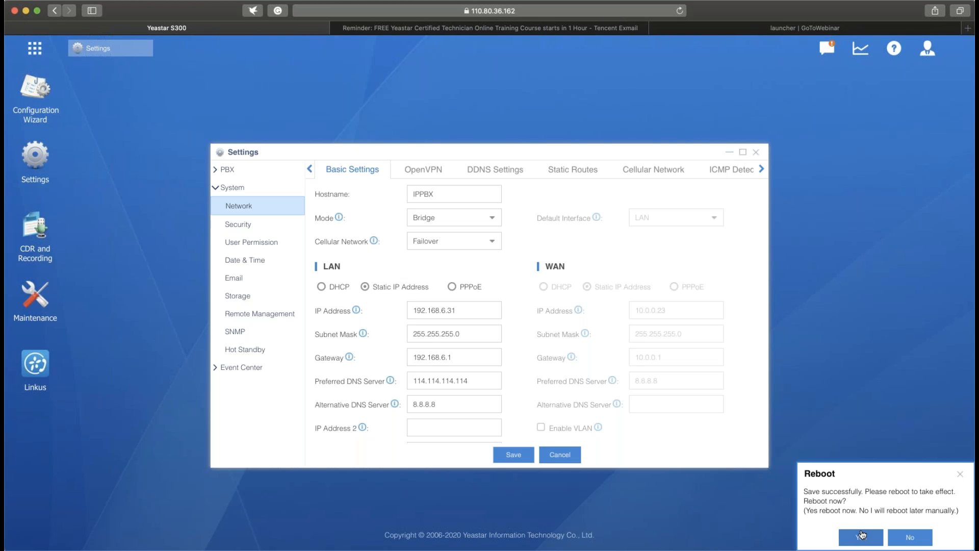
left_click(961, 475)
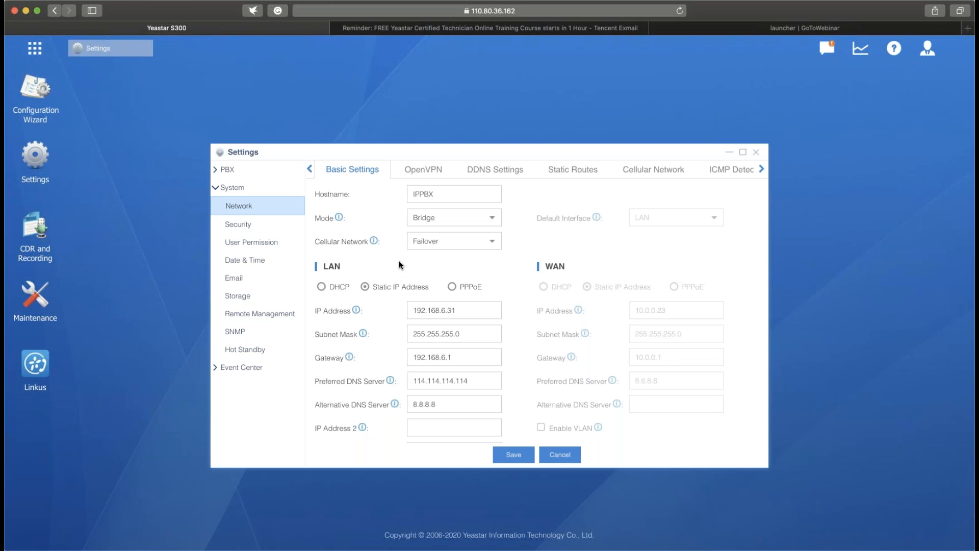
- Synchronize the date and time with NTP server pool.ntp.org, keep the China (Beijing) time zone, and save without rebooting
left_click(274, 260)
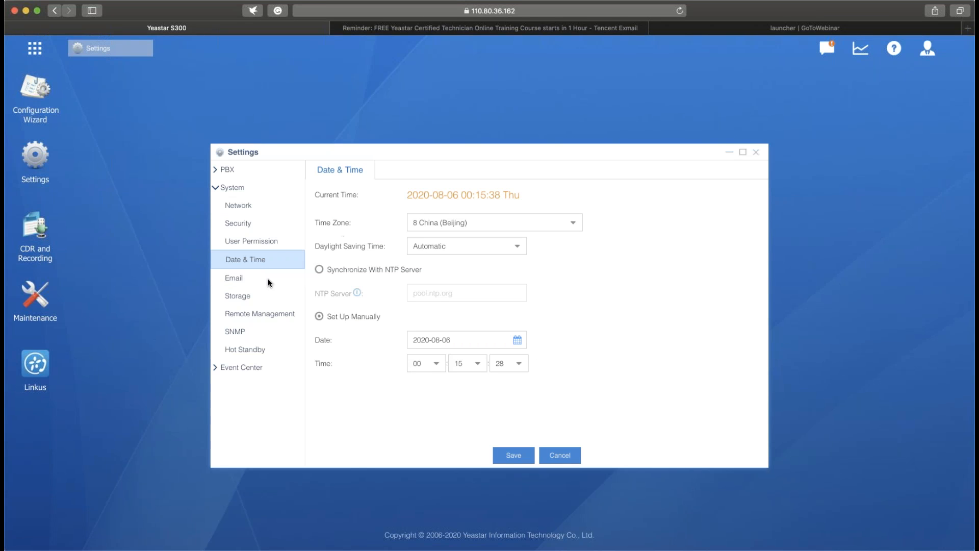
left_click(319, 269)
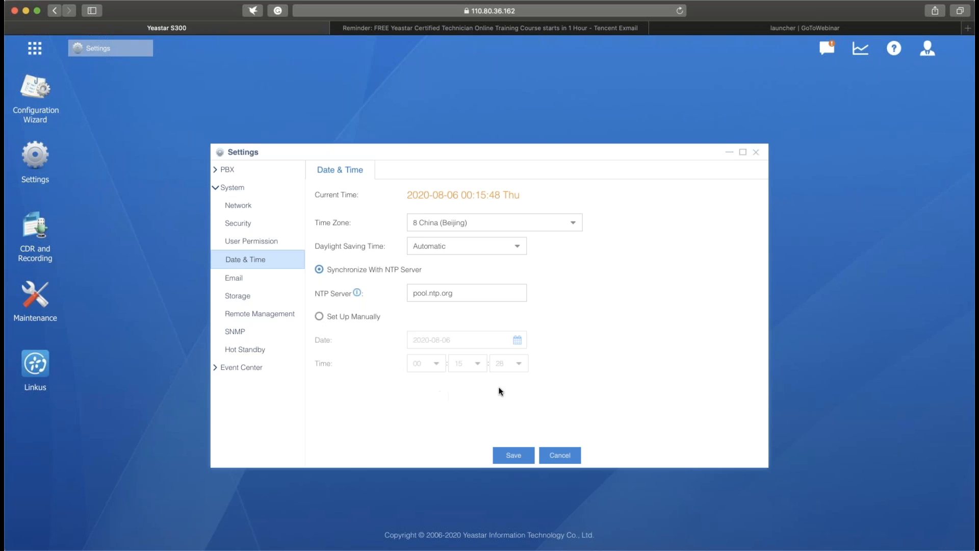
left_click(576, 222)
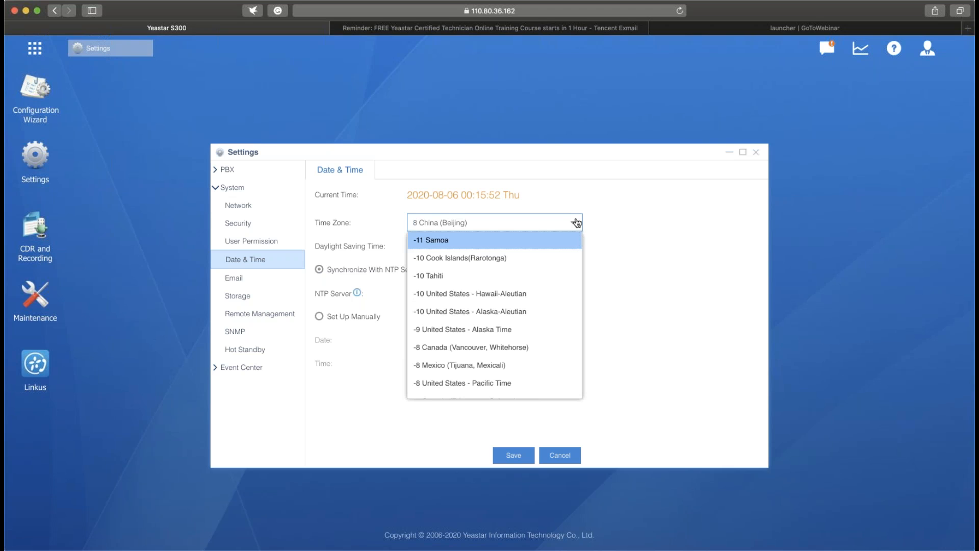
left_click(609, 274)
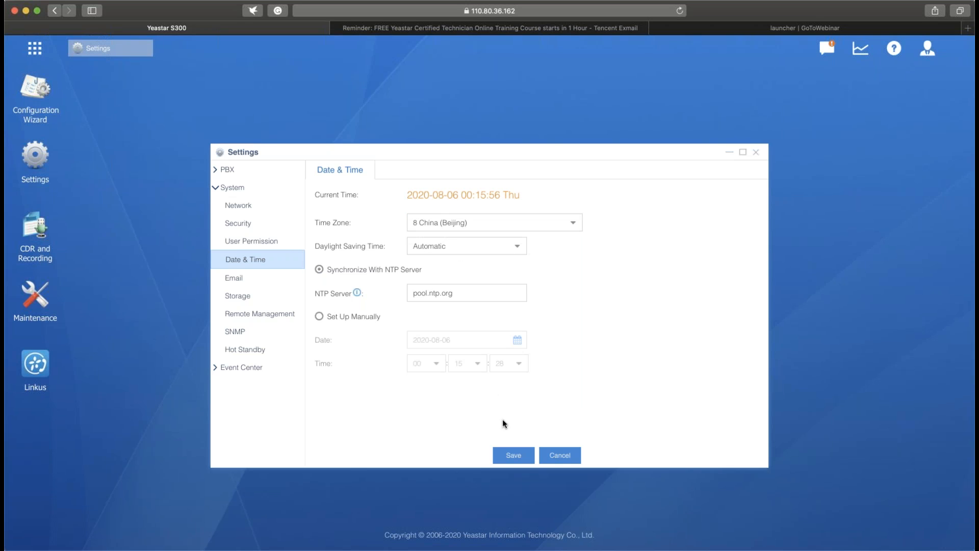
left_click(501, 453)
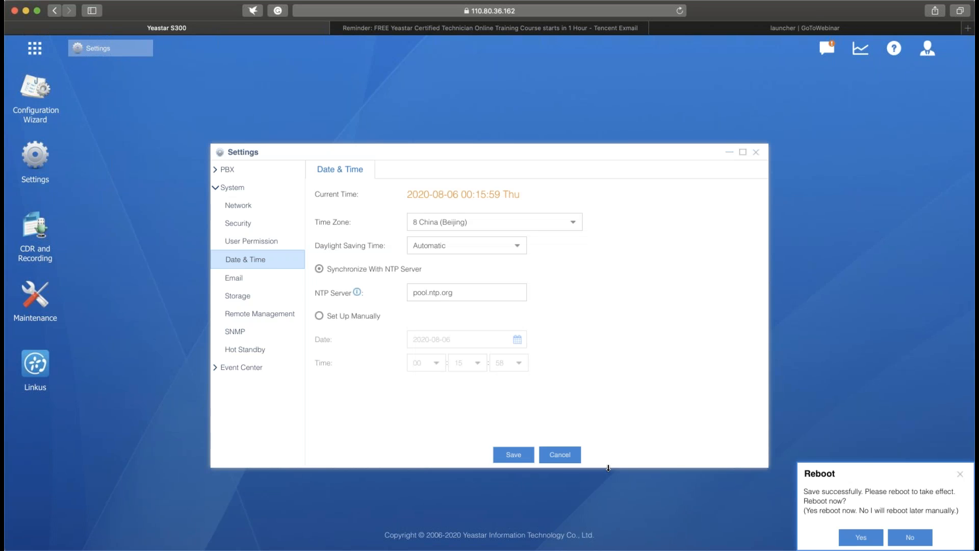
left_click(960, 472)
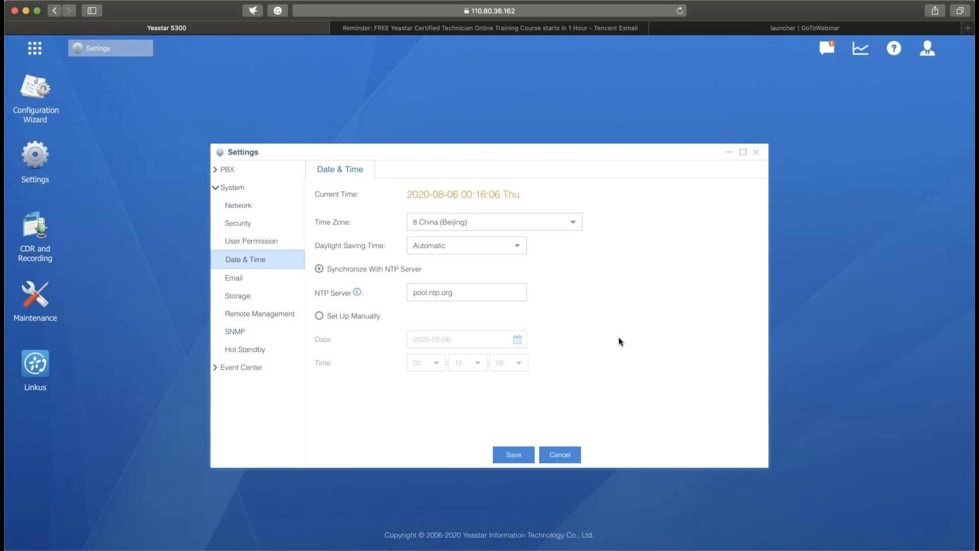
- In the system email settings, clear the sender address's domain and pick the same address again from the suggestions
left_click(250, 278)
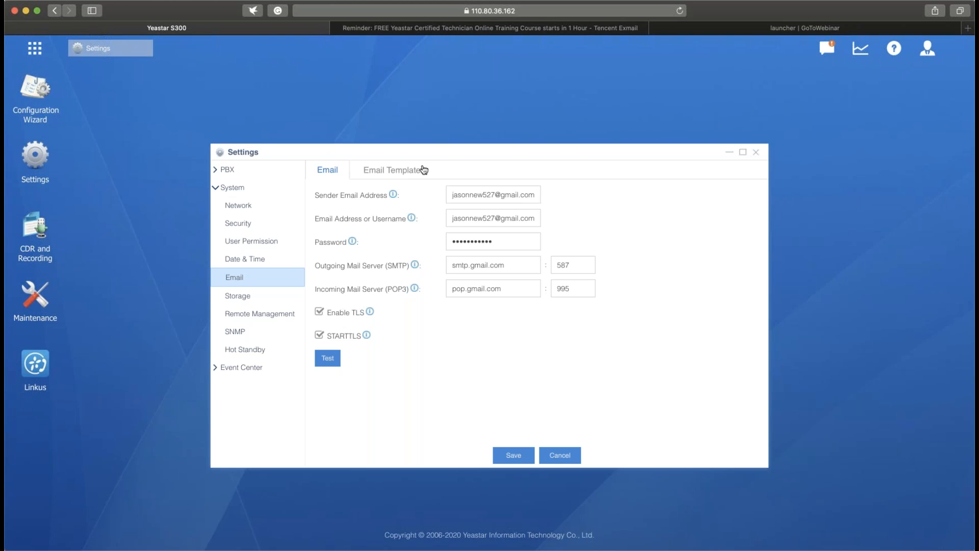
left_click(536, 194)
key("BackSpace")
key("BackSpace")
key("BackSpace")
key("BackSpace")
key("BackSpace")
key("BackSpace")
key("BackSpace")
key("BackSpace")
key("BackSpace")
key("BackSpace")
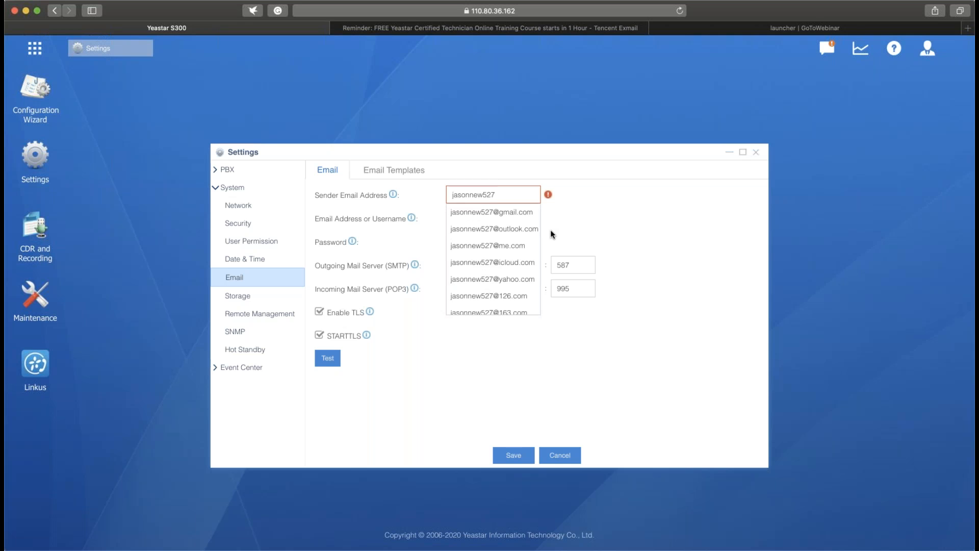
type("@")
scroll(505, 268, "down", 2)
scroll(510, 275, "up", 3)
left_click(485, 222)
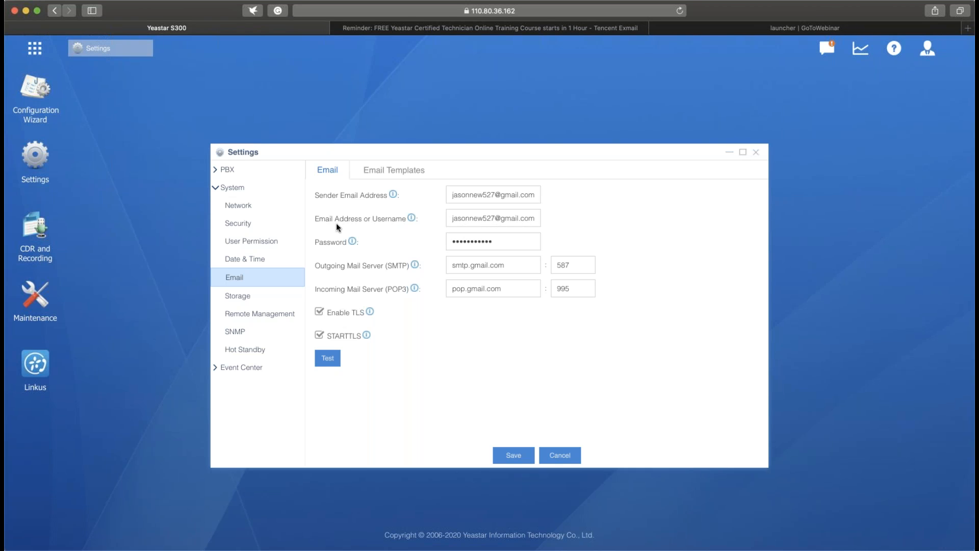
- Review the email account's username, password and outgoing mail server fields without changing them
left_click(502, 219)
left_click(510, 242)
left_click(528, 266)
left_click(613, 363)
- Examine the Voicemail to Email template's variables, subject and content, and close it without changes
left_click(408, 171)
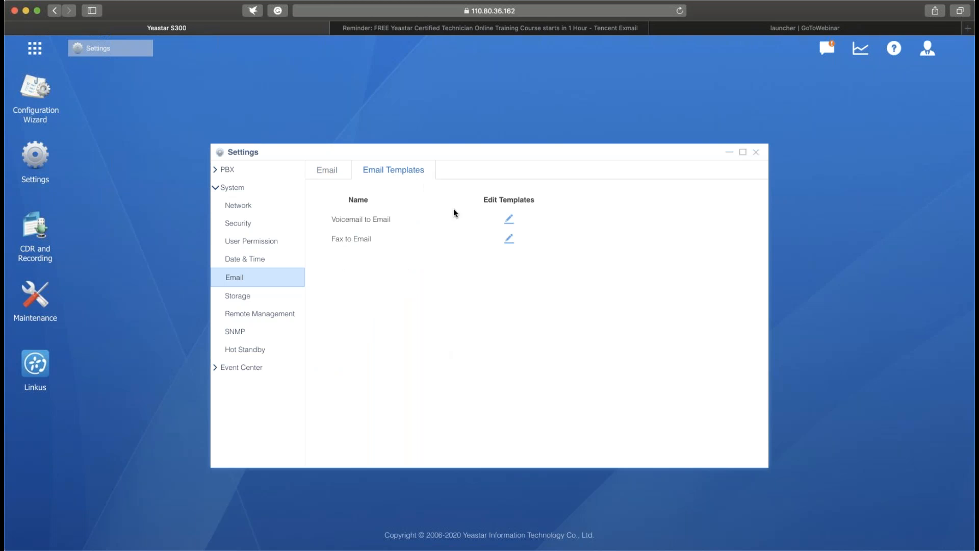
left_click(325, 171)
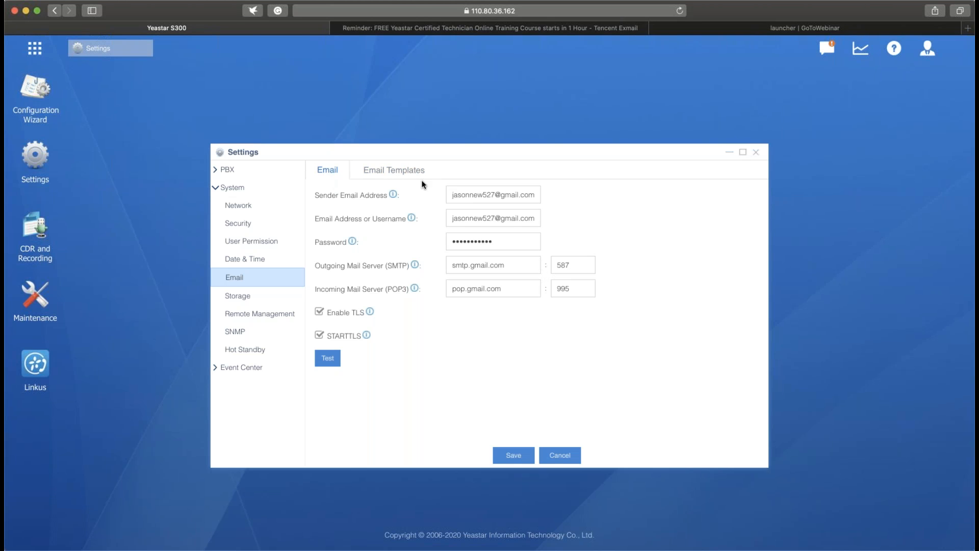
left_click(406, 172)
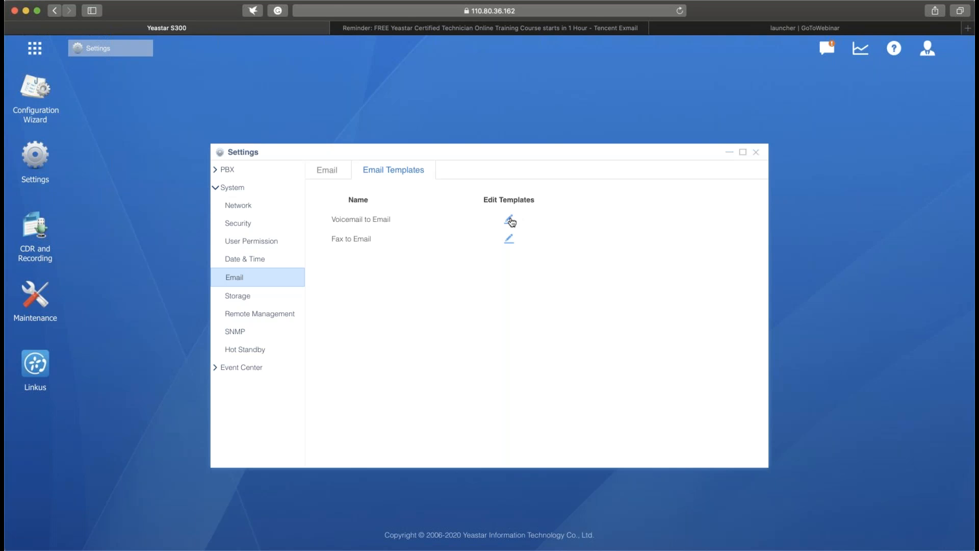
left_click(510, 220)
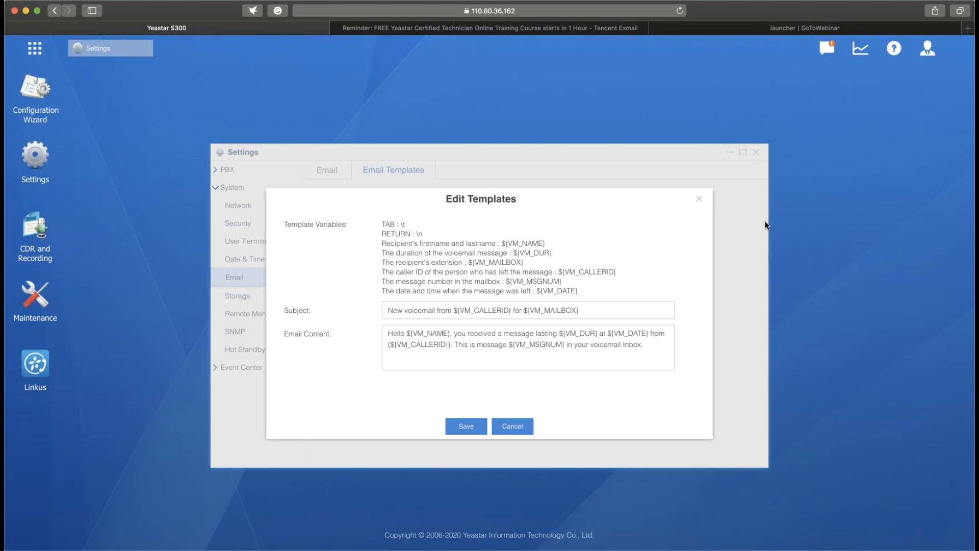
left_click(698, 198)
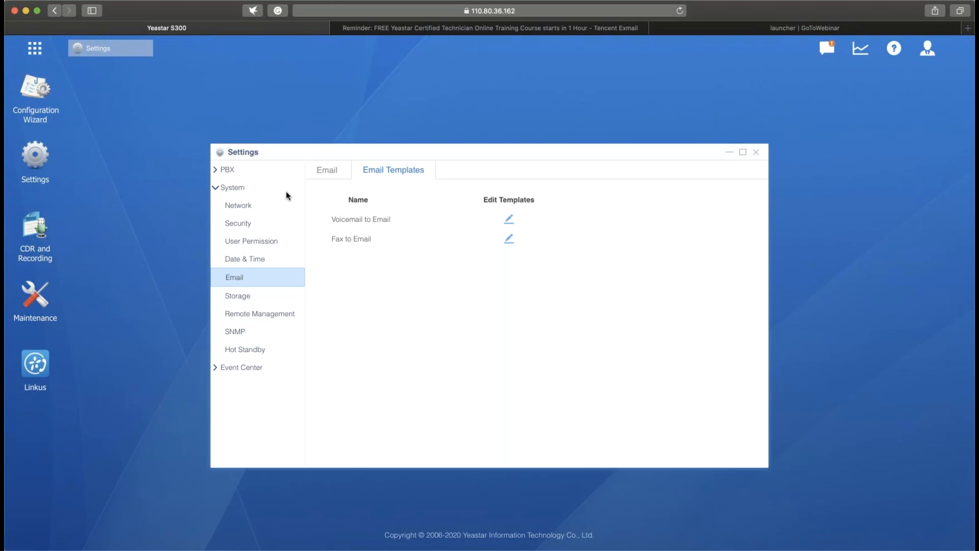
- Select all PBX extensions in the list, delete them, and apply the change
left_click(218, 188)
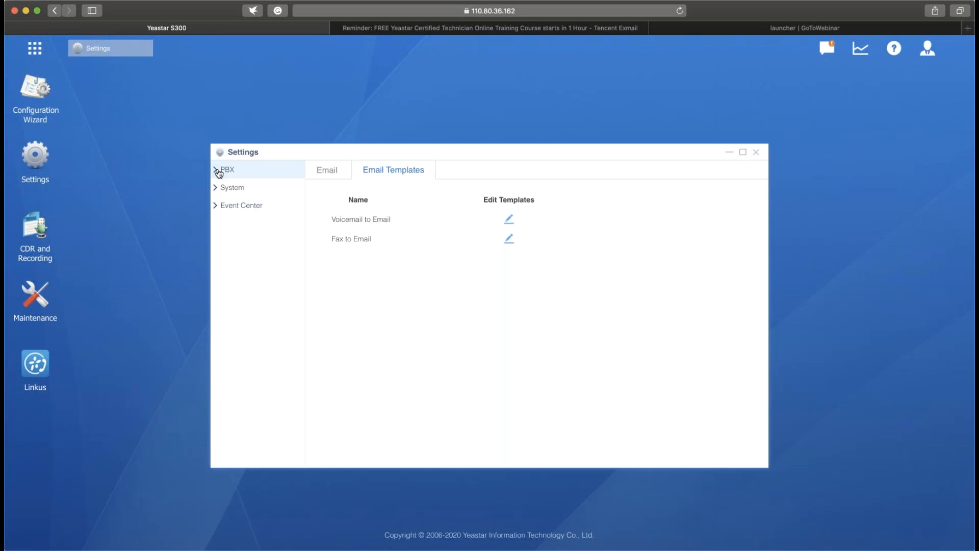
left_click(219, 171)
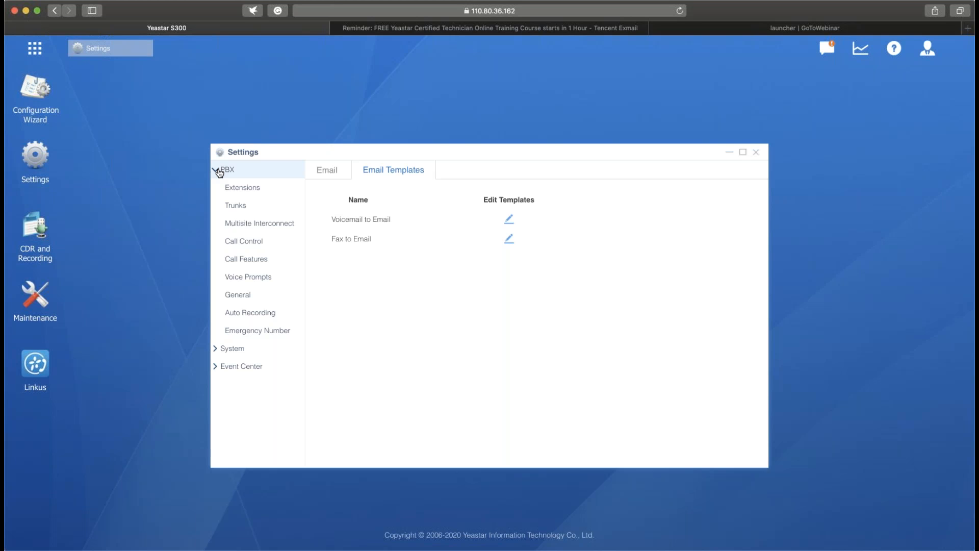
left_click(283, 189)
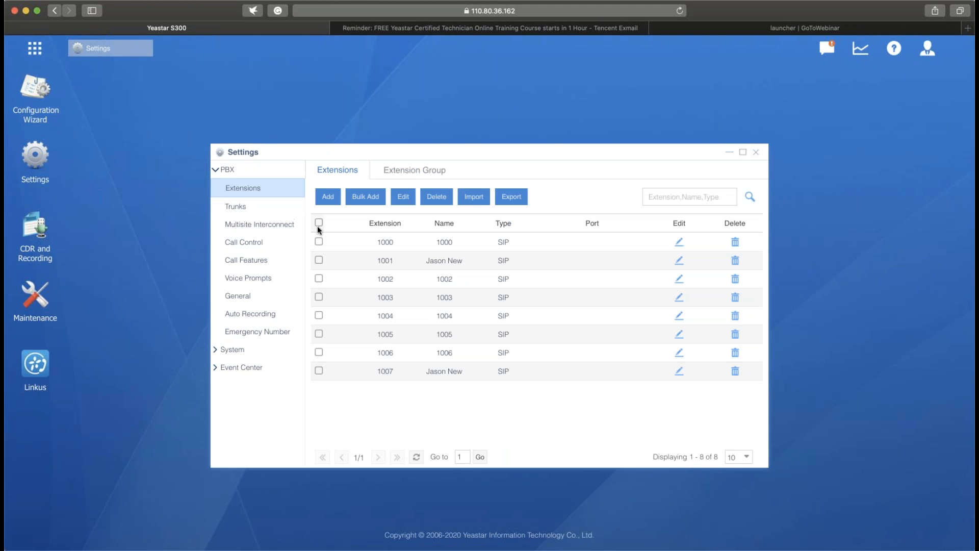
left_click(318, 223)
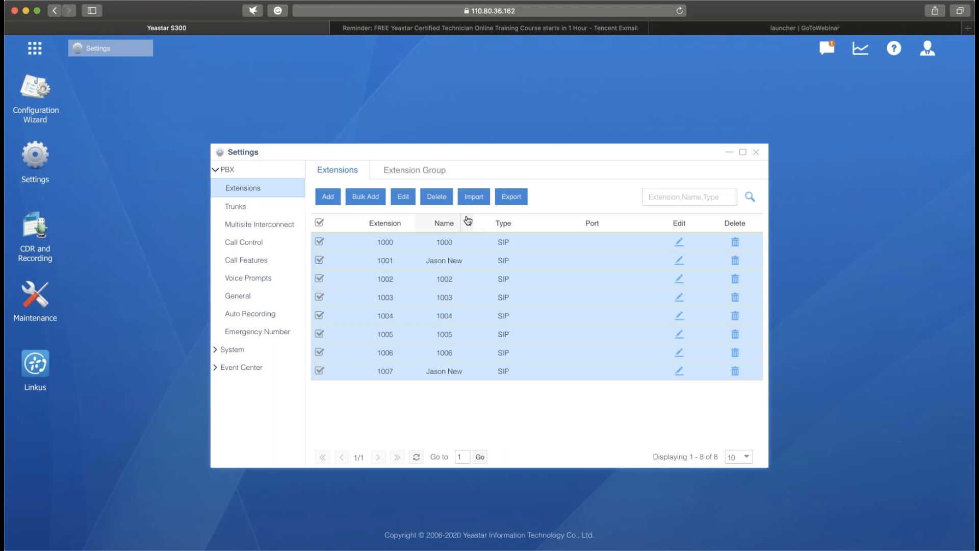
left_click(445, 204)
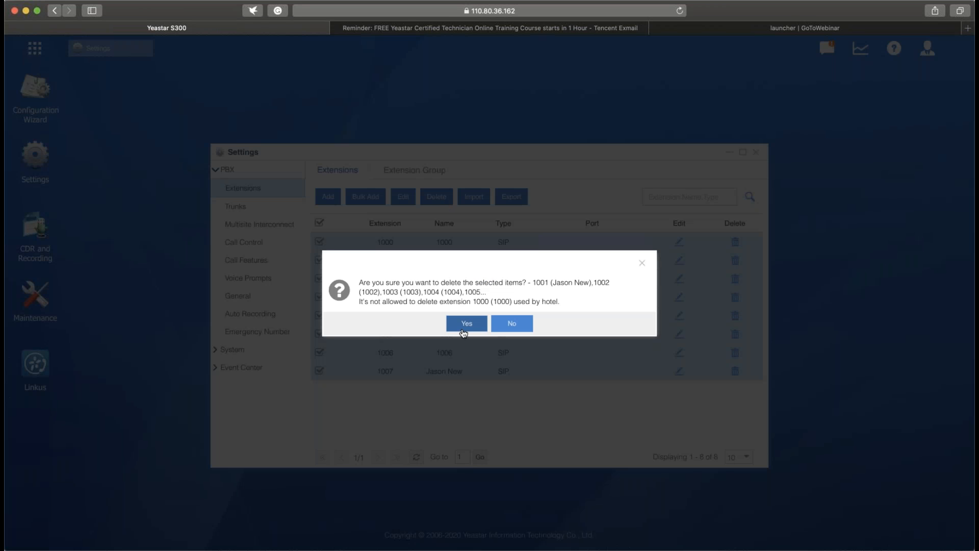
left_click(466, 326)
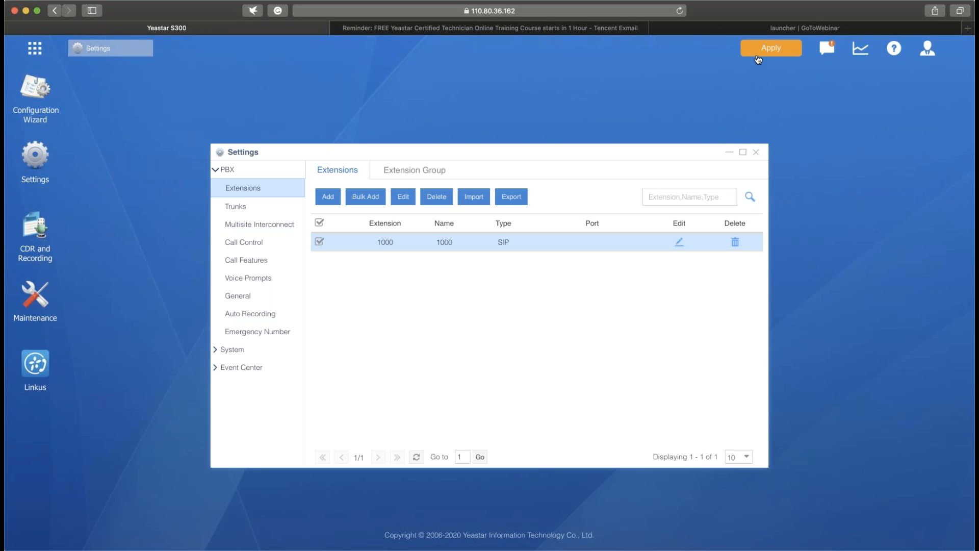
left_click(757, 60)
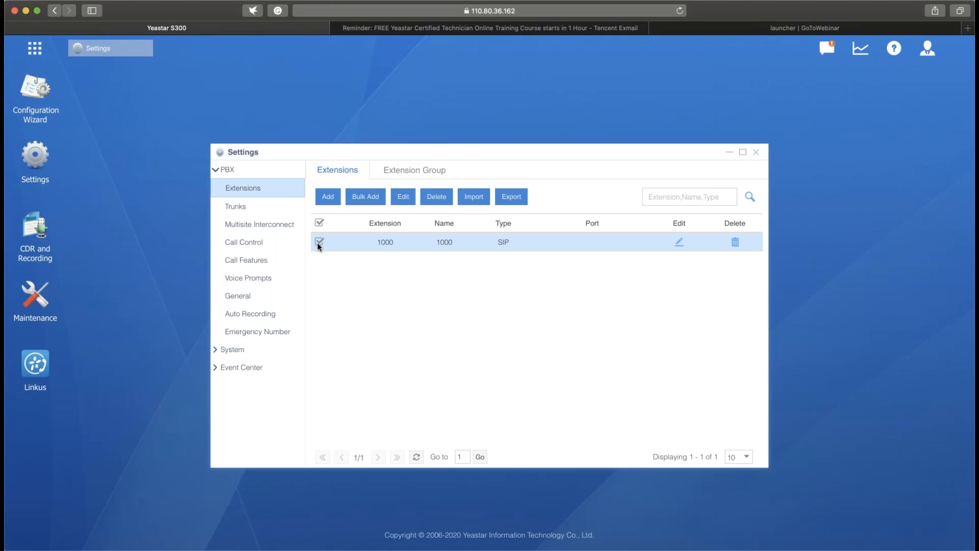
- Go through the PBX general preferences down to the number ranges under Extension Preferences
left_click(229, 296)
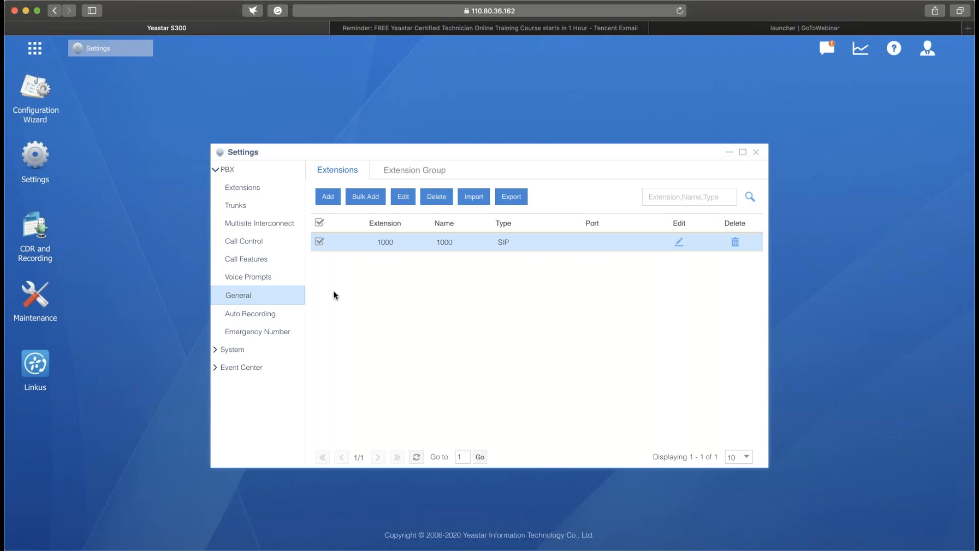
scroll(566, 284, "down", 3)
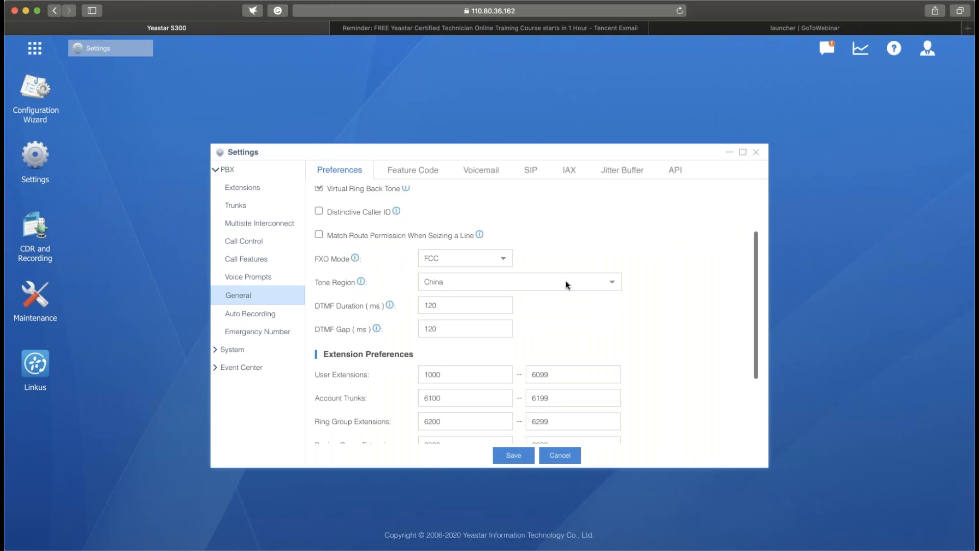
scroll(565, 280, "down", 2)
scroll(564, 283, "down", 3)
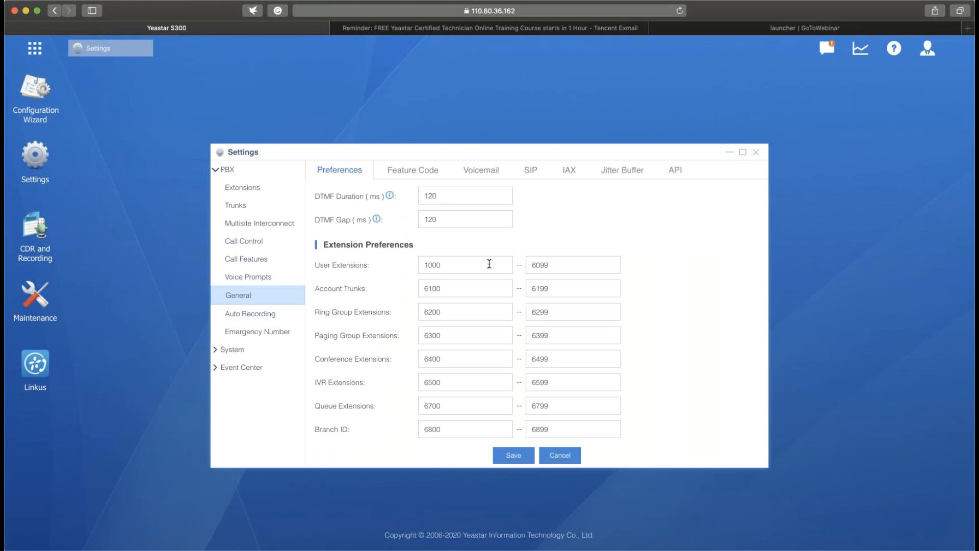
- Try ending the User Extensions range at 500 and discard the change
left_click(489, 263)
left_click(556, 258)
left_click_drag(555, 265, 504, 265)
type("500")
left_click(659, 276)
left_click(464, 261)
left_click(547, 457)
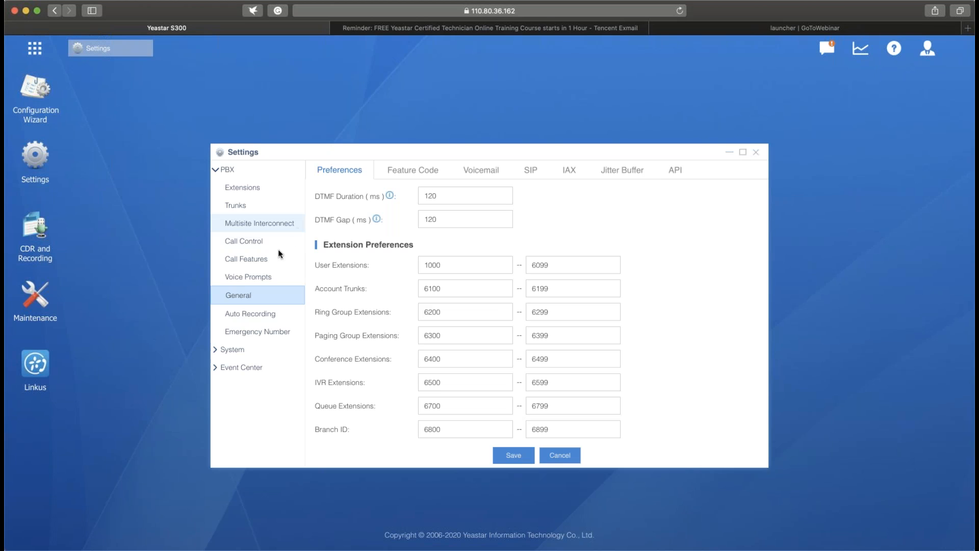
- Review the voice prompt preferences, the system prompt languages, and the online prompts available for download
left_click(264, 280)
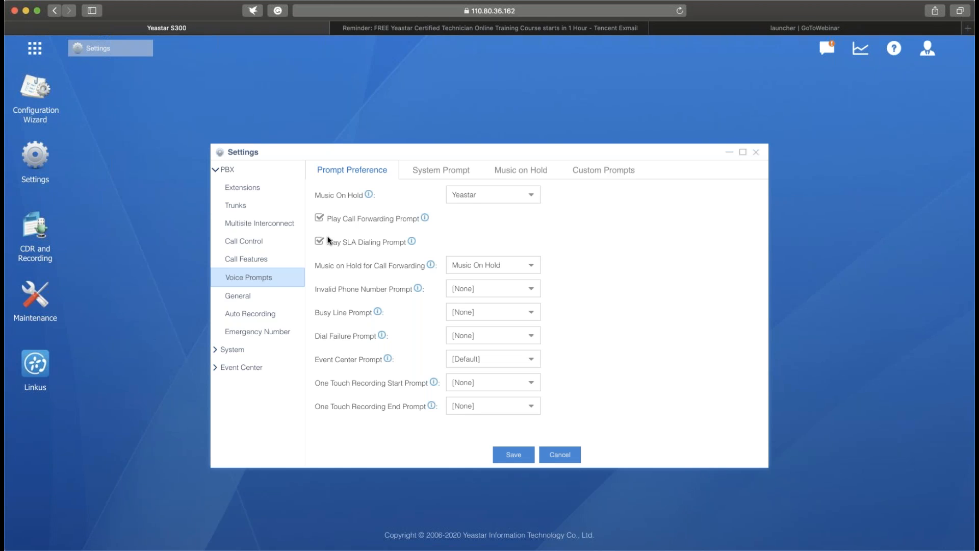
left_click(448, 173)
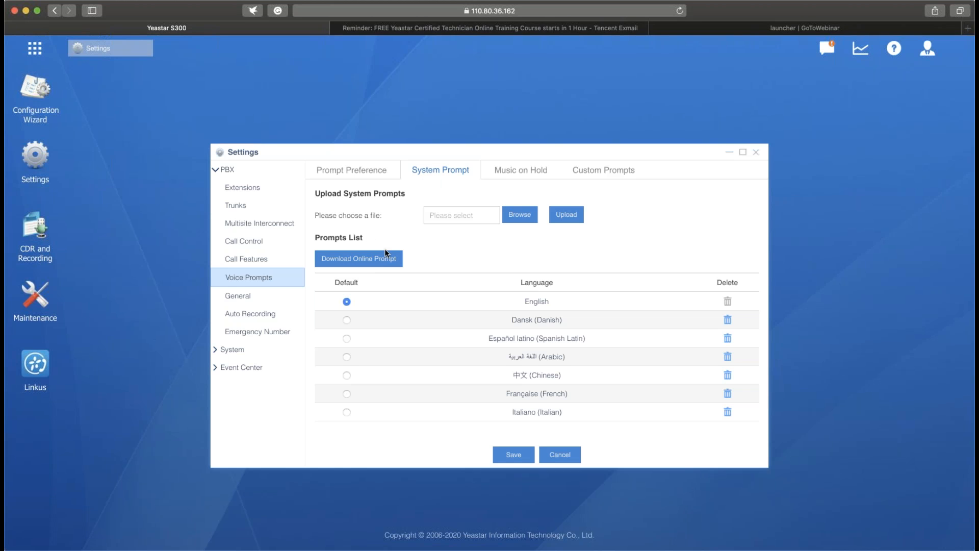
left_click(378, 261)
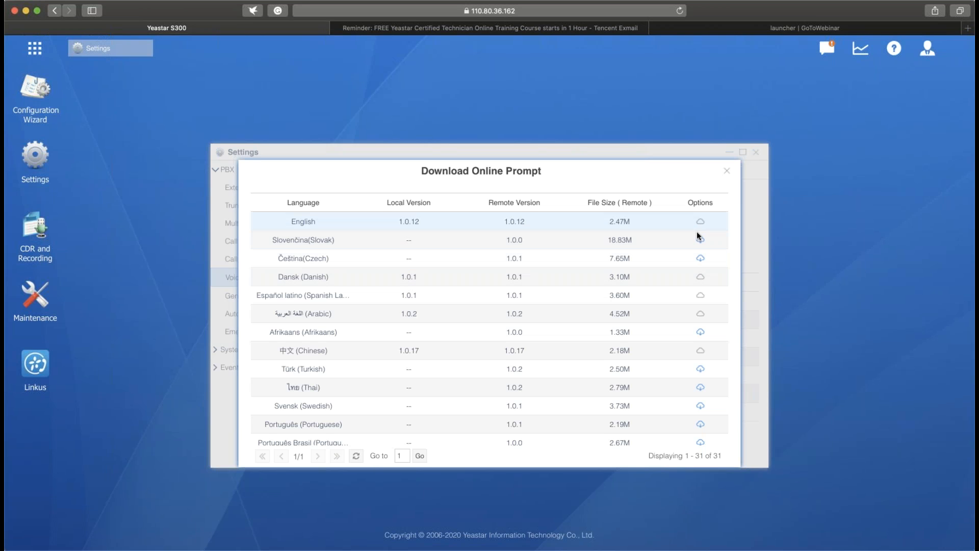
left_click(727, 170)
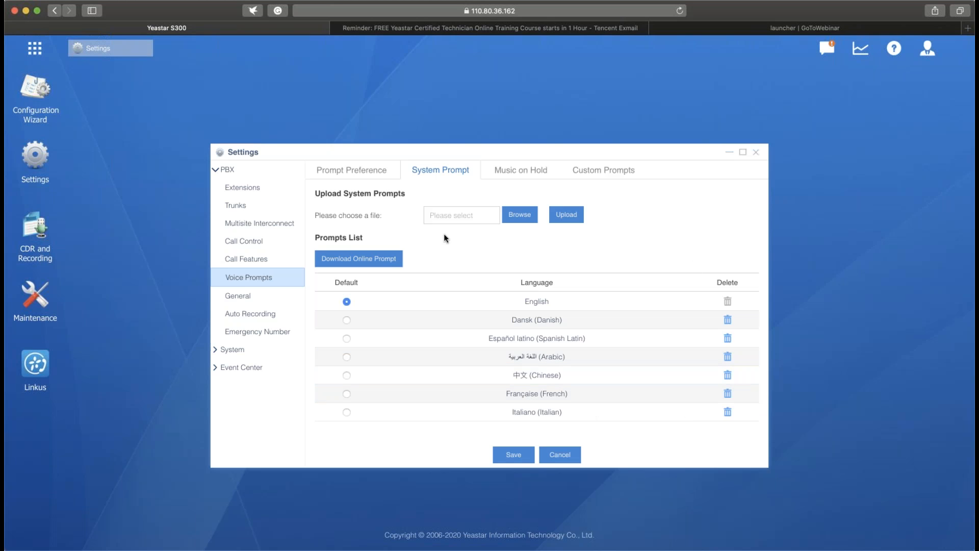
- Start adding an extension, try the IAX and FXS types with the FXS port choices, and leave only SIP enabled
left_click(229, 190)
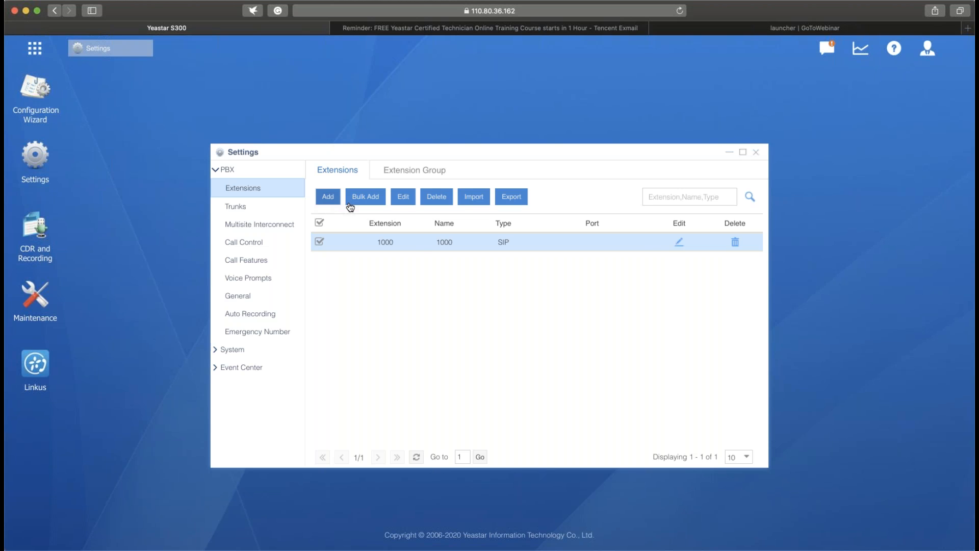
left_click(328, 196)
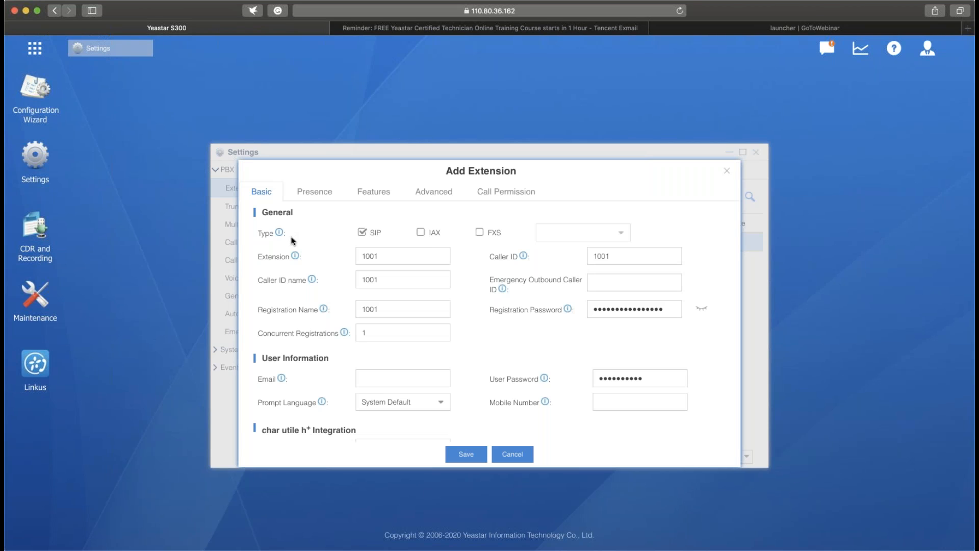
left_click(421, 233)
left_click(480, 232)
left_click(619, 232)
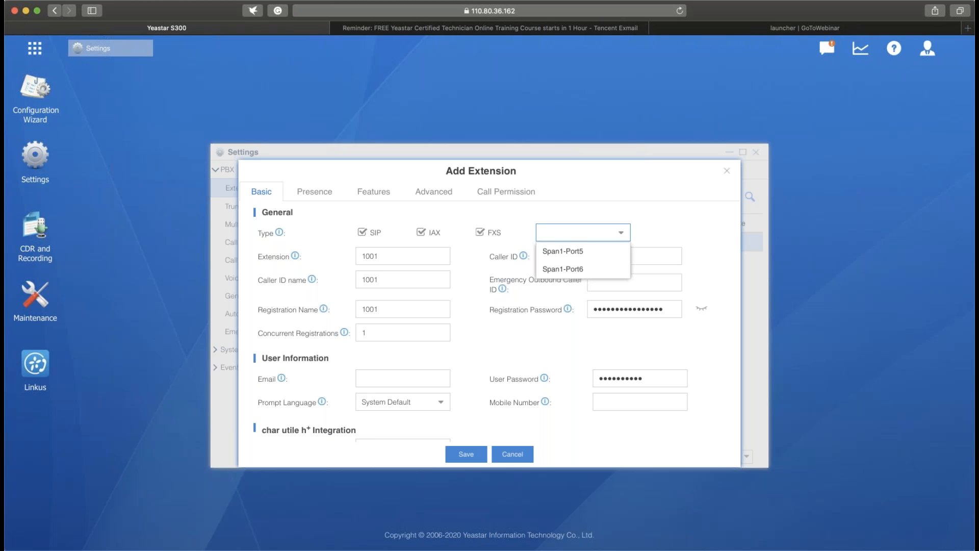
left_click(690, 227)
left_click(480, 233)
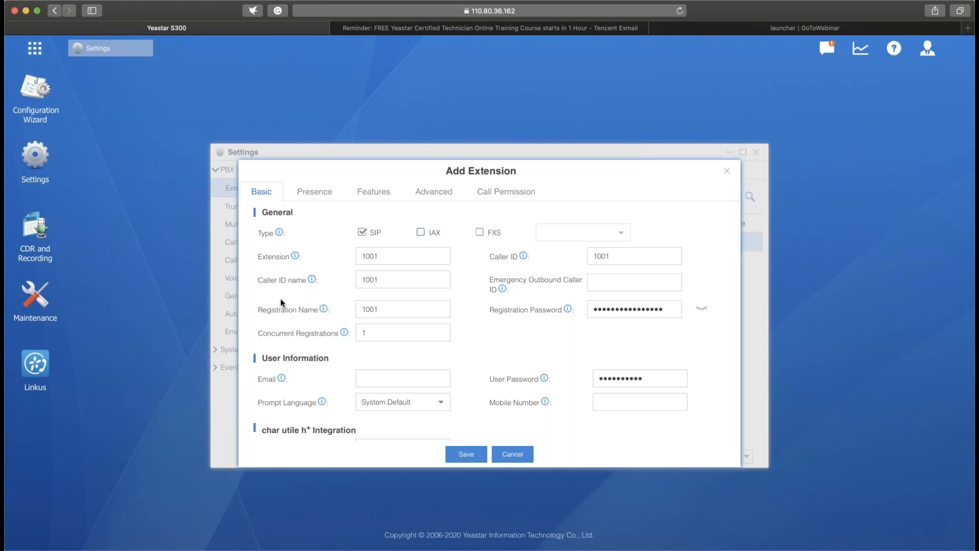
- Keep 1001 as the new extension's number and caller ID, and enter the person's full name as the caller ID name
double_click(409, 257)
left_click(636, 261)
left_click(405, 279)
key("BackSpace")
key("BackSpace")
key("BackSpace")
key("BackSpace")
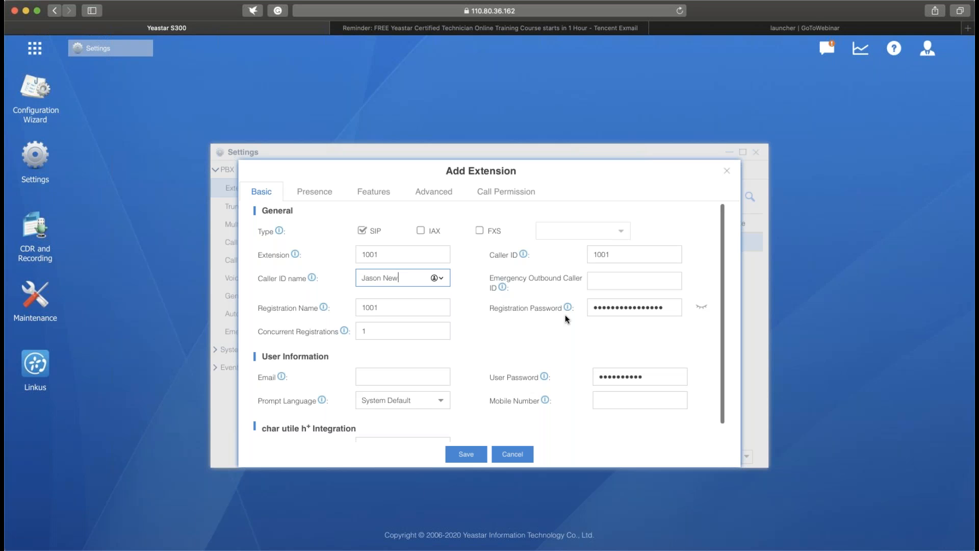
left_click(606, 281)
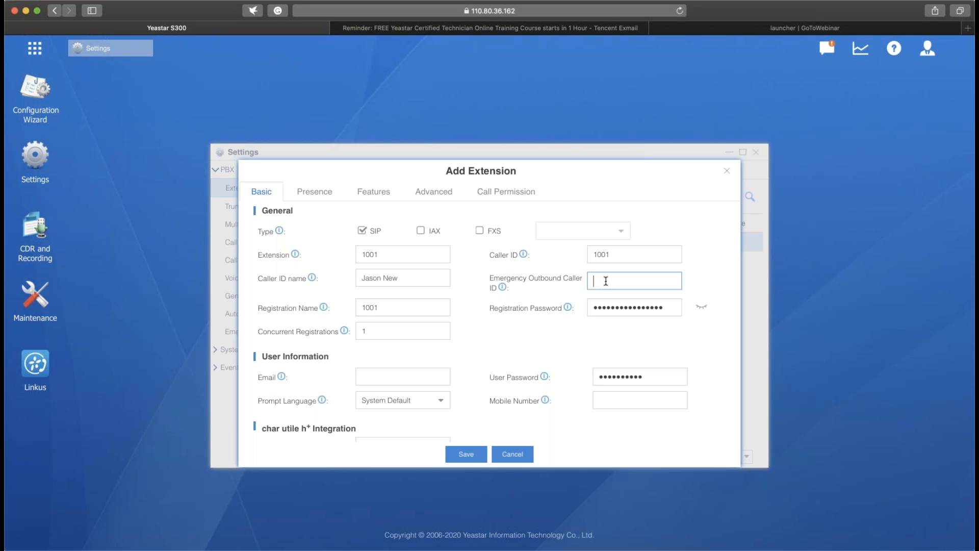
- Leave the emergency outbound caller ID empty, keep 1001 as the registration name, and reveal the registration password
left_click(707, 281)
left_click(421, 303)
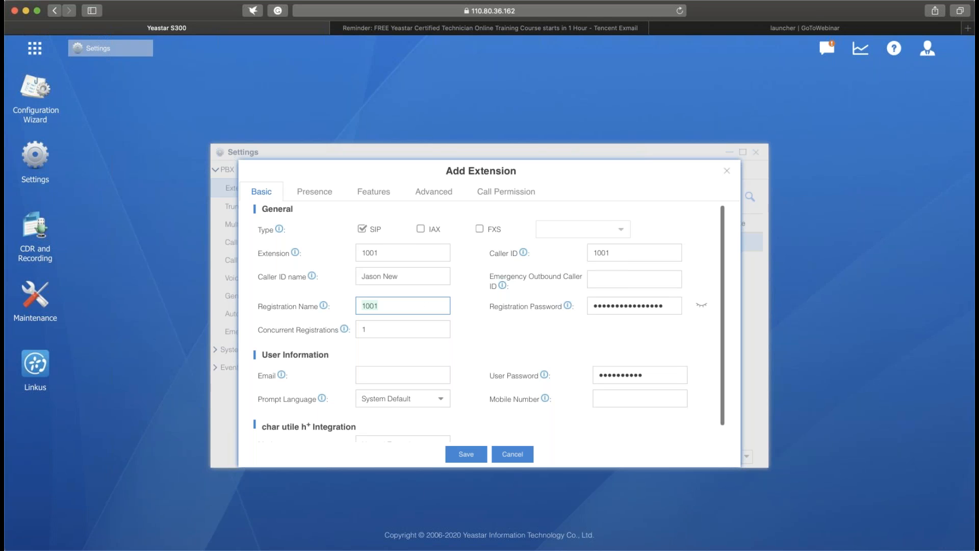
left_click(470, 340)
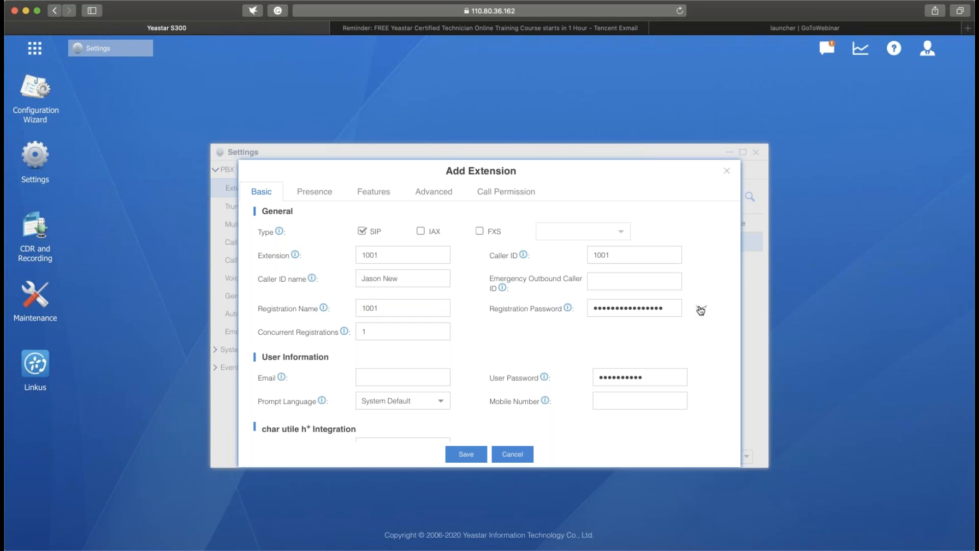
left_click(701, 309)
- Set the new extension's concurrent registrations to 5
left_click(423, 332)
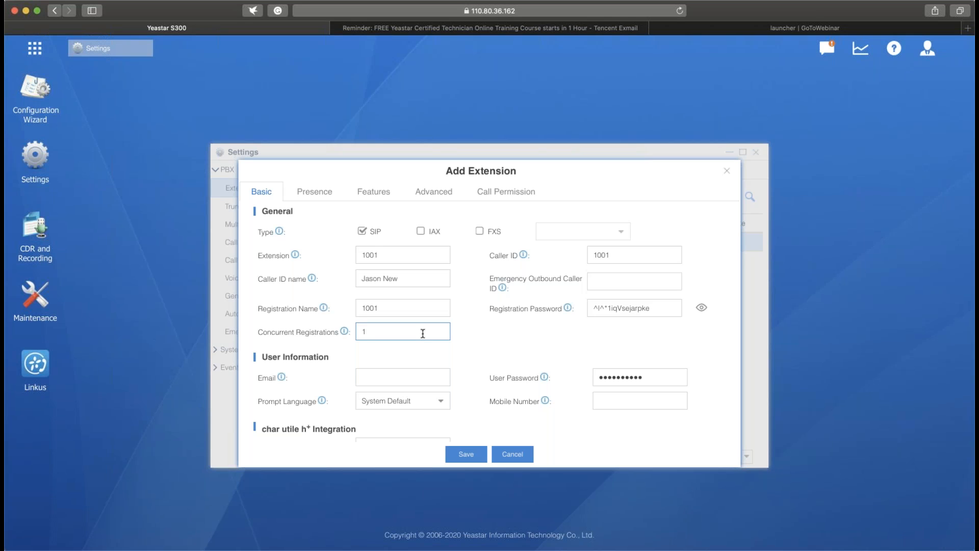
key("BackSpace")
type("5")
left_click(472, 351)
scroll(471, 350, "down", 1)
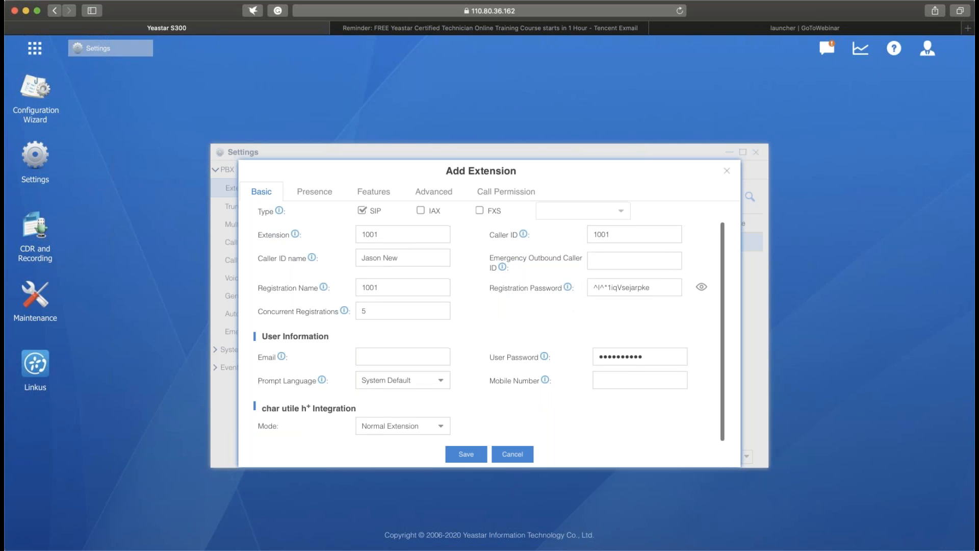
- Replace the default user password in the extension's user information with a new password
left_click(383, 356)
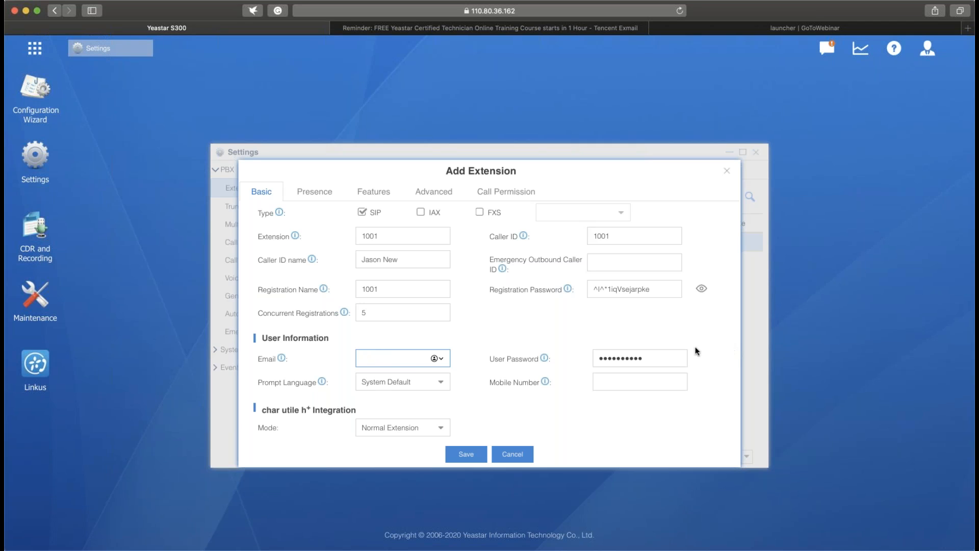
left_click(669, 360)
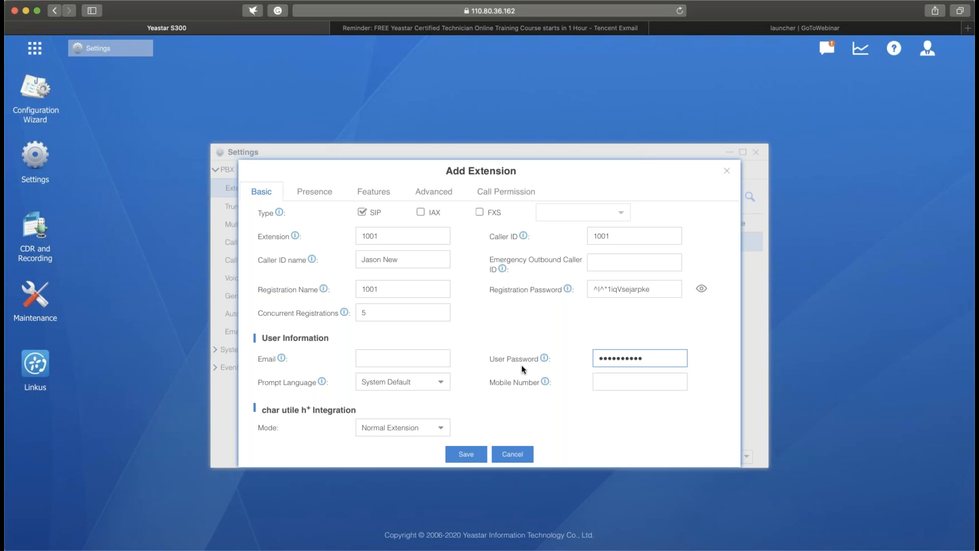
left_click_drag(642, 360, 551, 362)
key("BackSpace")
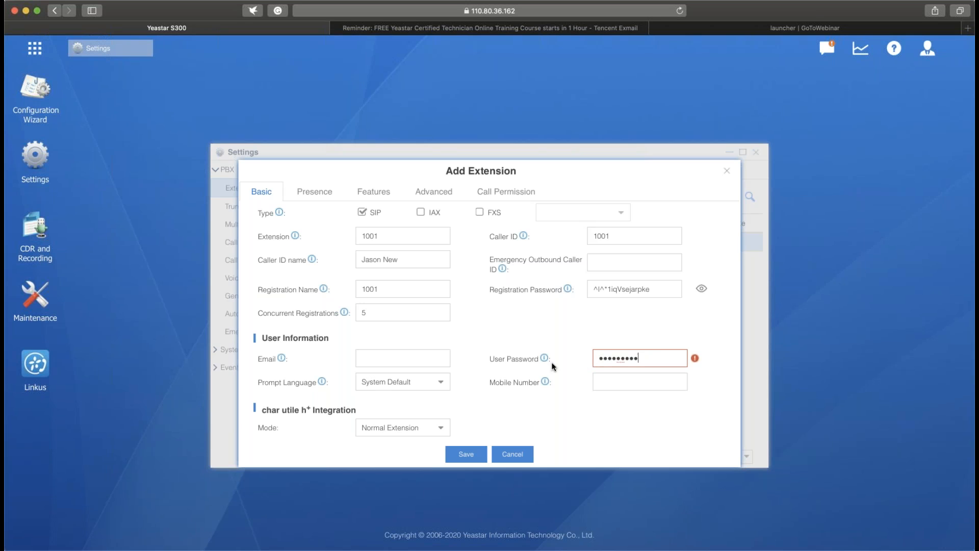
left_click_drag(647, 358, 593, 358)
key("BackSpace")
left_click(704, 378)
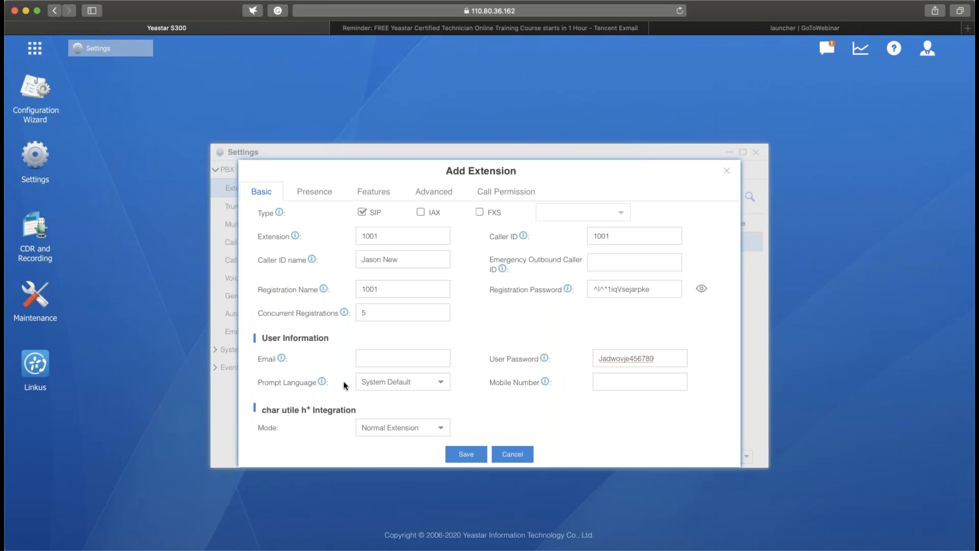
- Check the prompt language choices, keep System Default, and enter the extension user's email address
left_click(441, 387)
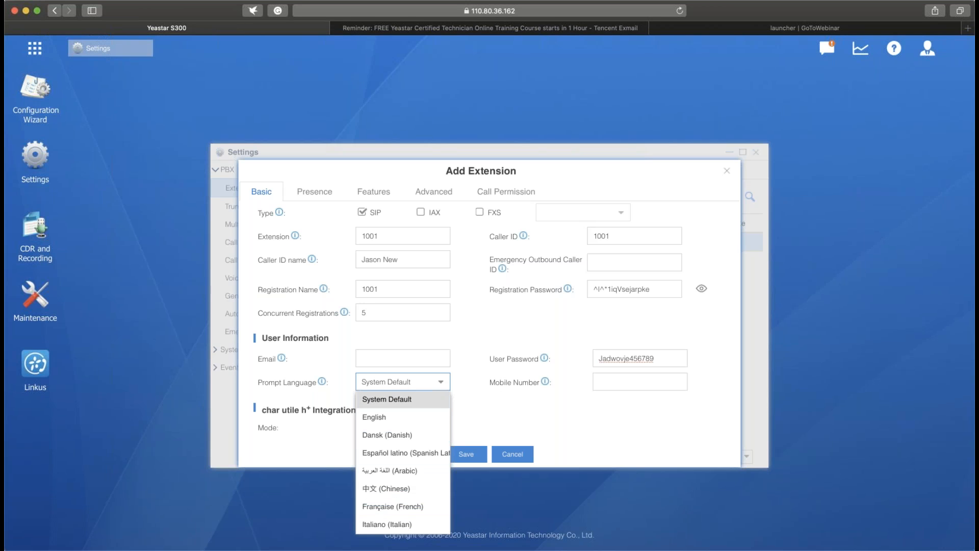
left_click(512, 404)
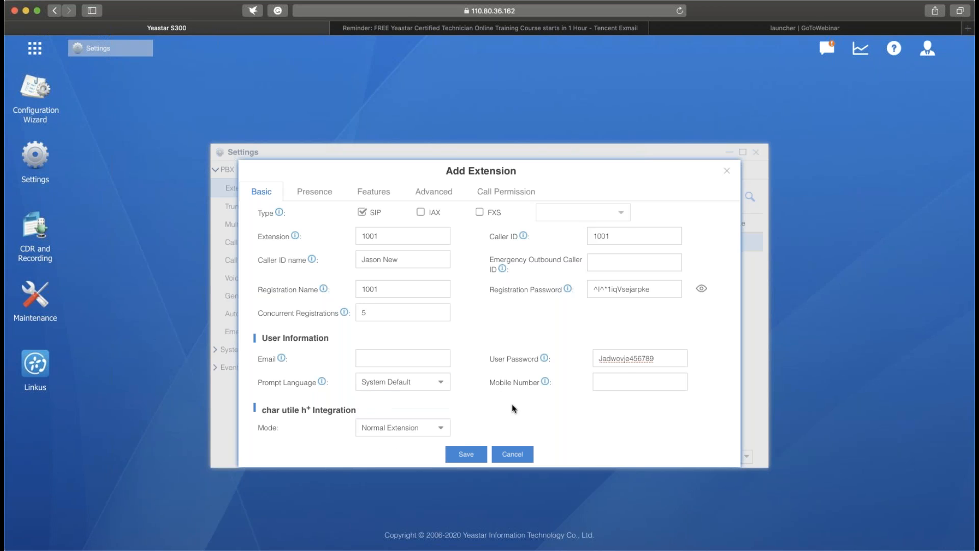
left_click(634, 382)
left_click(383, 357)
left_click(627, 385)
left_click(429, 355)
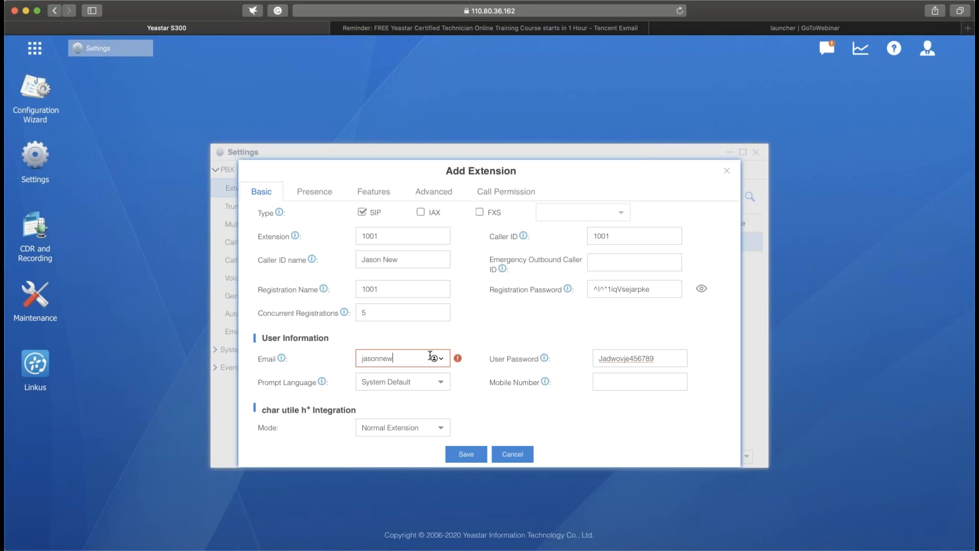
- Enter the extension user's mobile number and open the new extension's presence settings
left_click(607, 384)
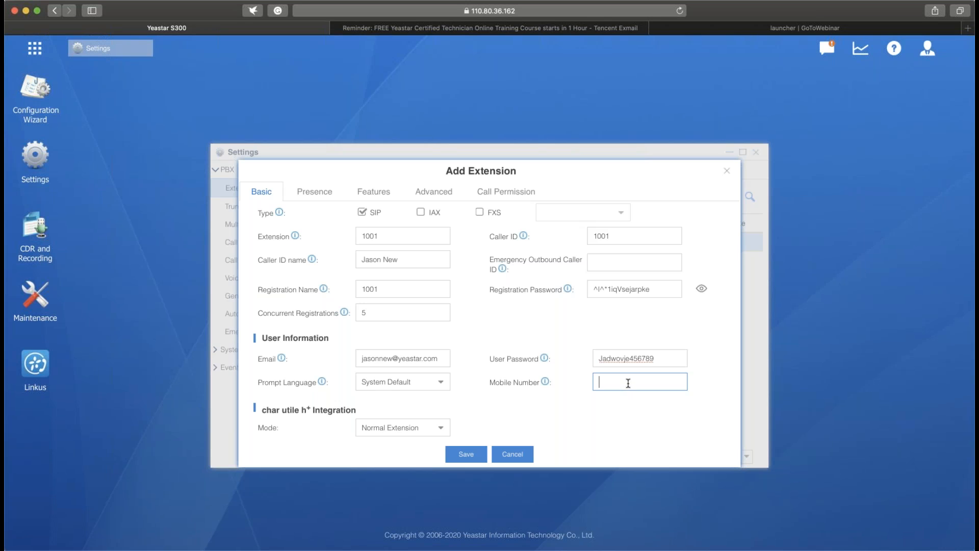
type("234567890")
left_click(621, 403)
left_click(315, 193)
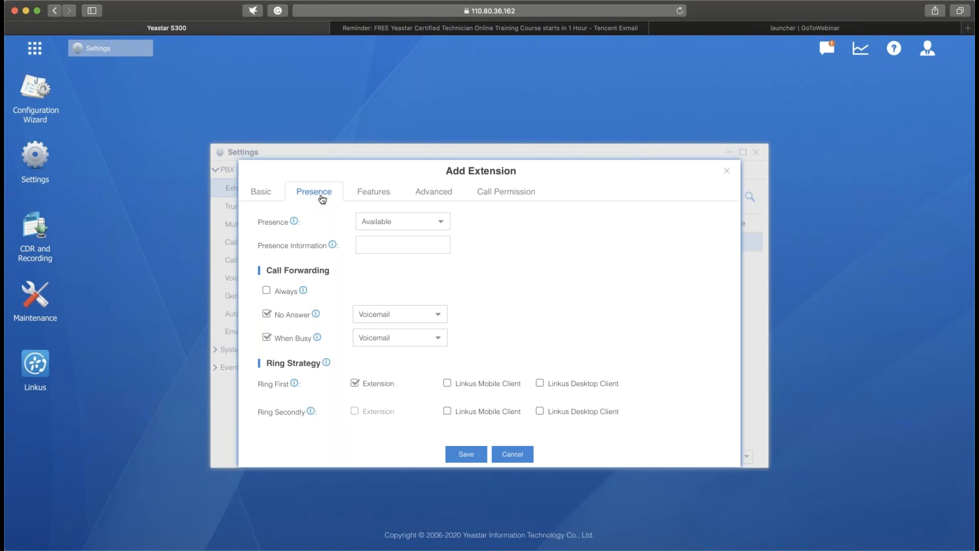
- Try the DND presence status for the new extension and switch the presence back to Available
left_click(442, 219)
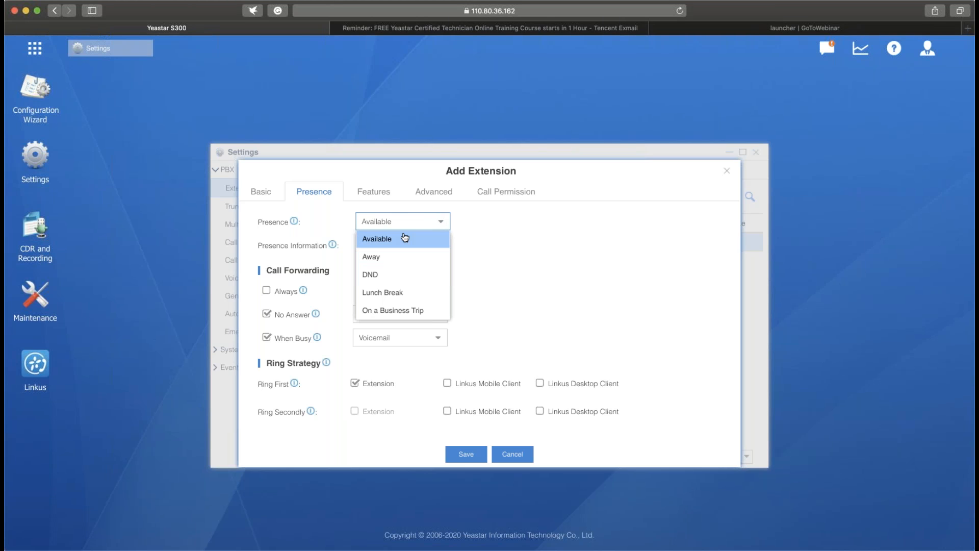
left_click(399, 274)
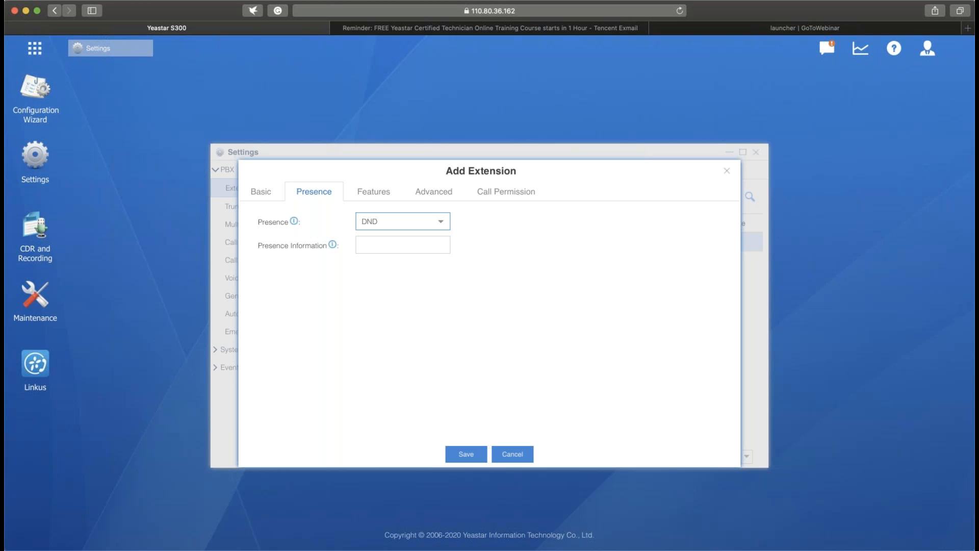
left_click(378, 222)
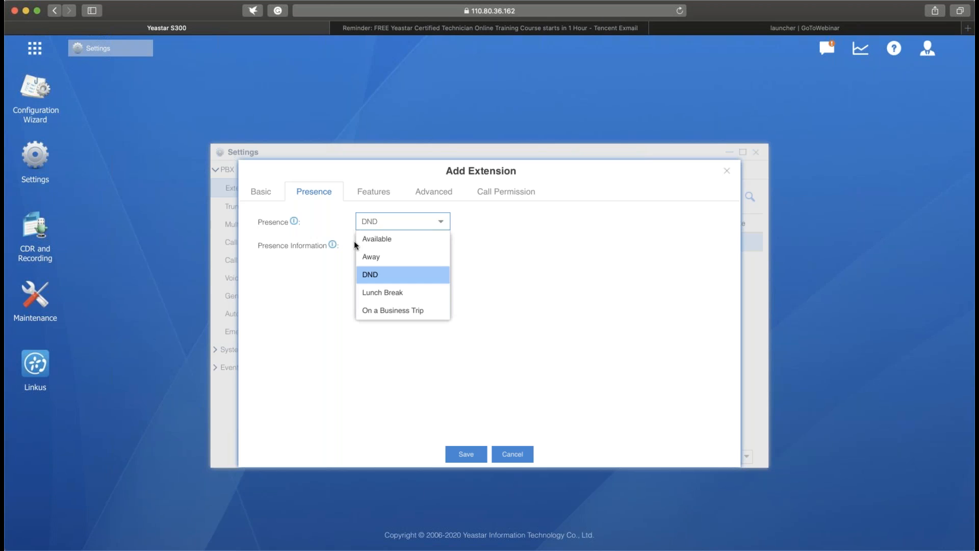
left_click(368, 241)
left_click(420, 248)
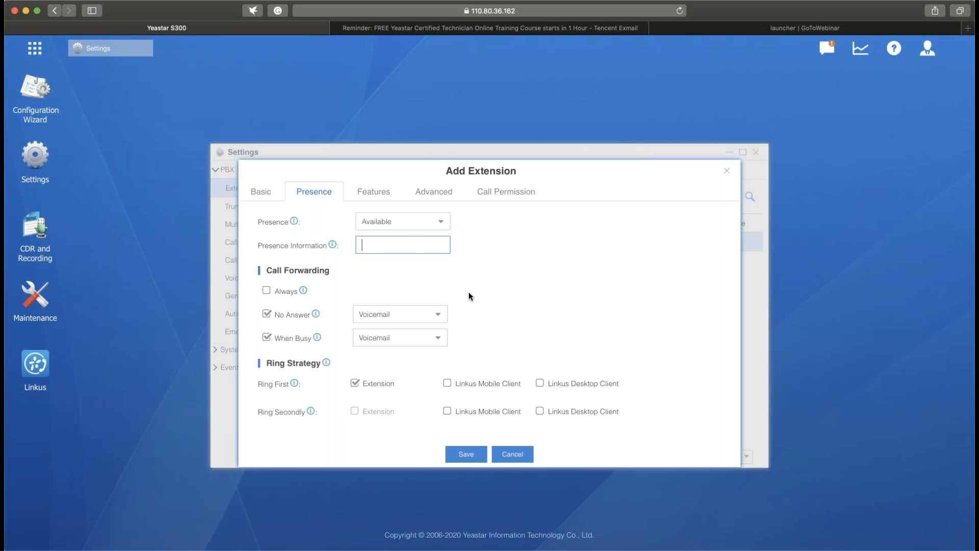
- Try the Always call forwarding option, turn it off, and check the No Answer destinations while keeping Voicemail
left_click(266, 289)
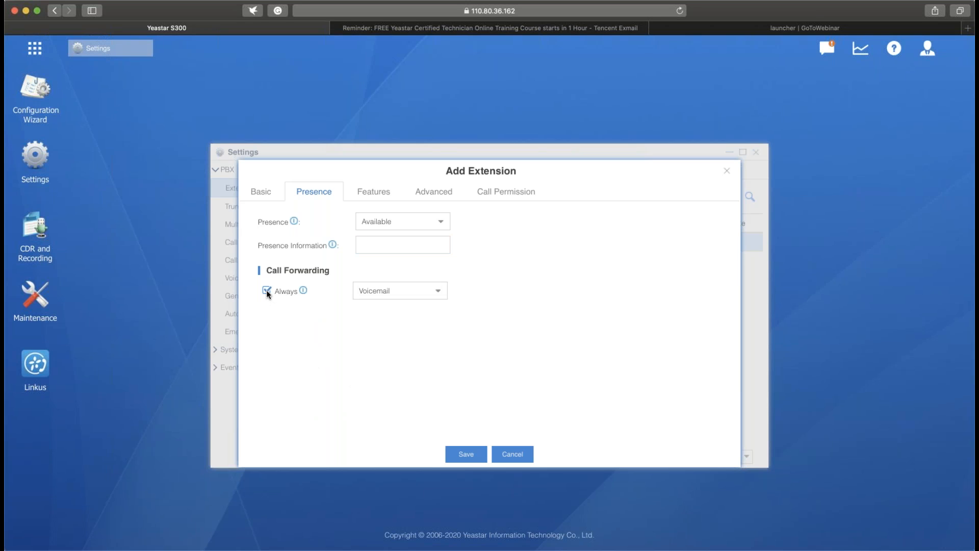
left_click(266, 289)
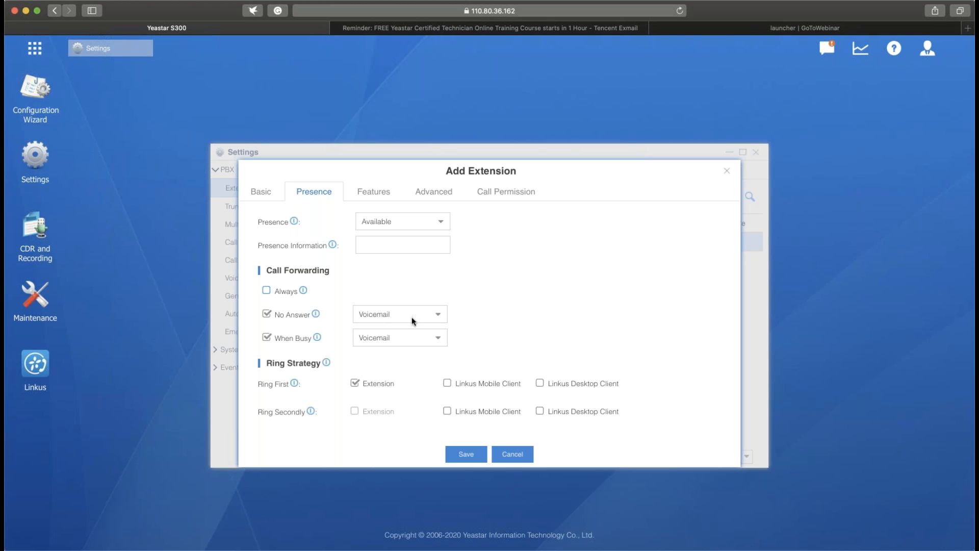
left_click(441, 320)
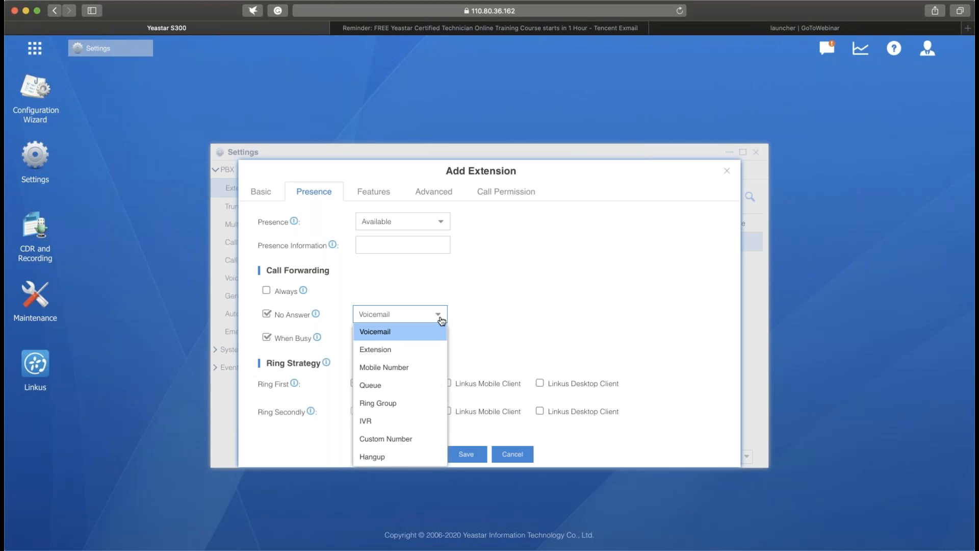
left_click(467, 319)
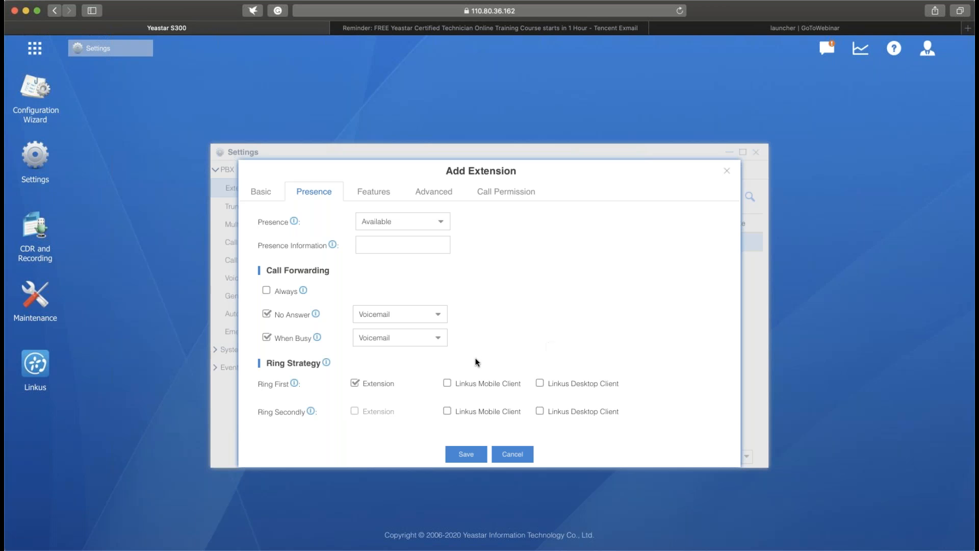
- Set the ring strategy to ring the Linkus Mobile Client first and the Linkus Desktop Client secondly, without the Extension
left_click(449, 383)
left_click(540, 412)
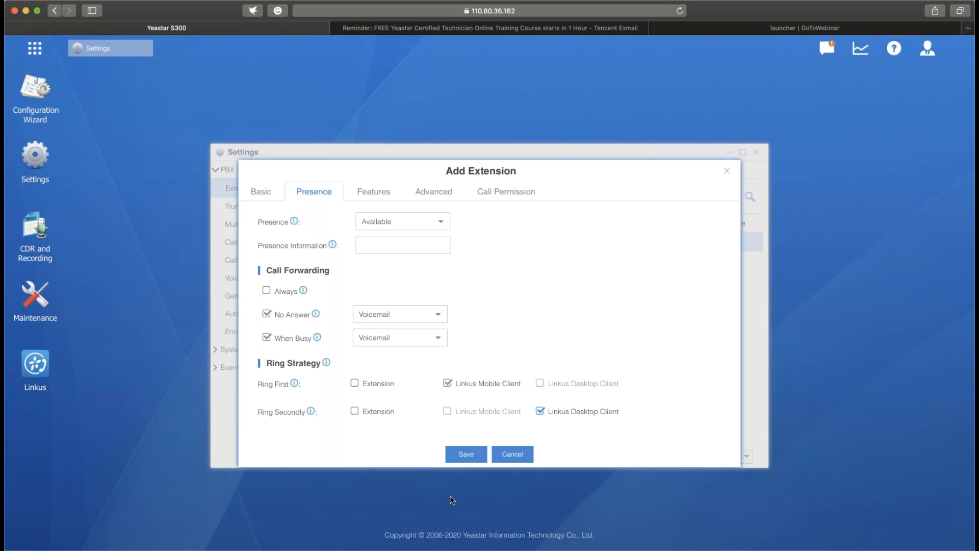
- Reveal the voicemail access PIN in the new extension's features and enable Share Voicemail Status
left_click(382, 197)
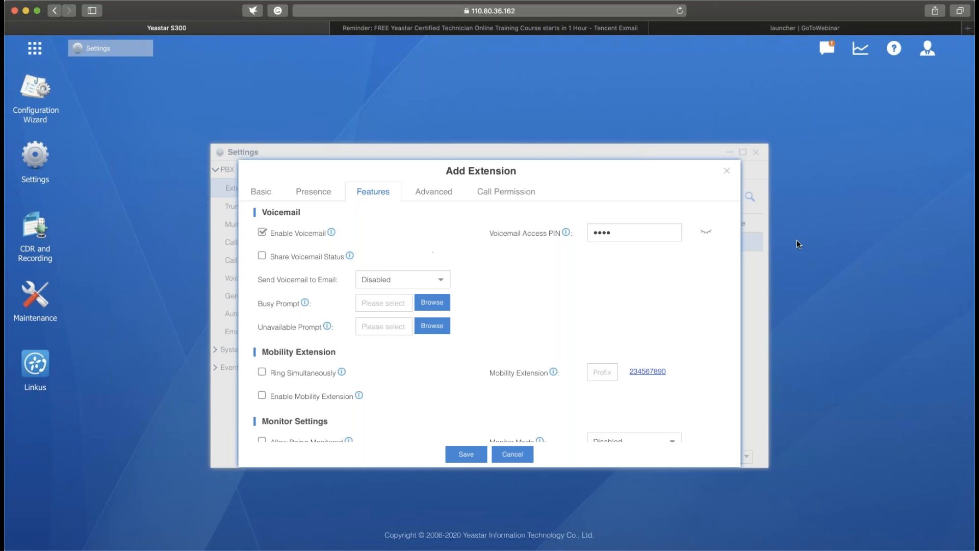
left_click(707, 234)
left_click(639, 238)
left_click(262, 257)
mouse_move(351, 260)
- Check the voicemail-to-email choices, including a custom email, and set voicemail to be sent to the user's email
left_click(443, 282)
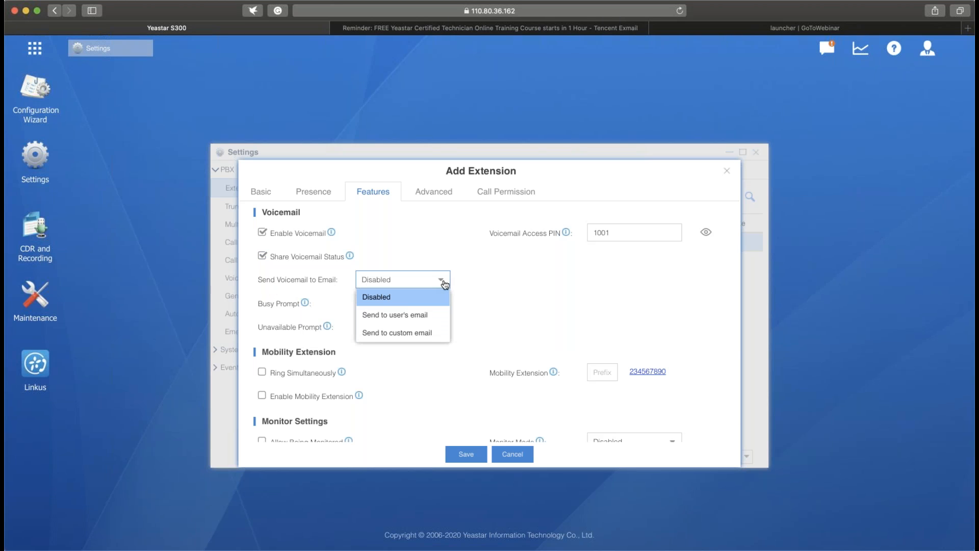
left_click(383, 316)
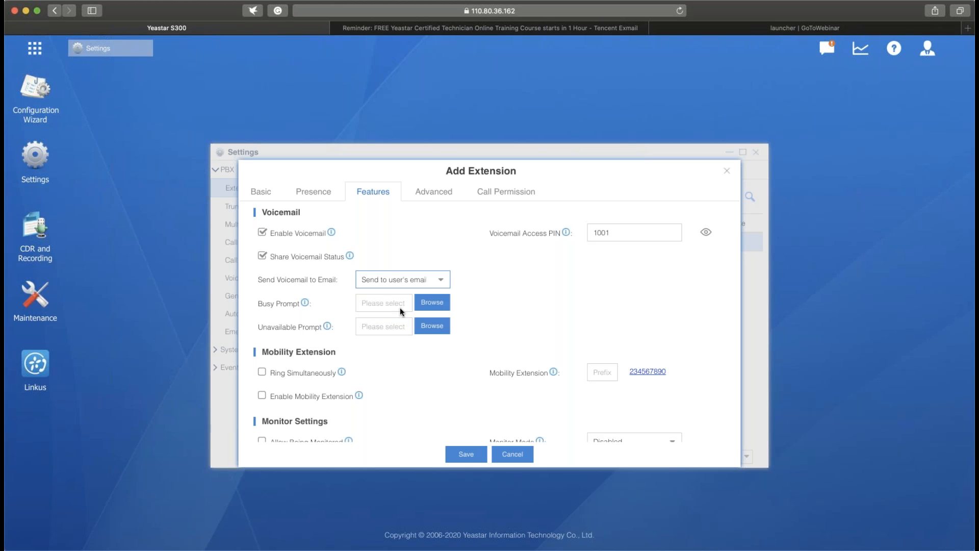
left_click(442, 283)
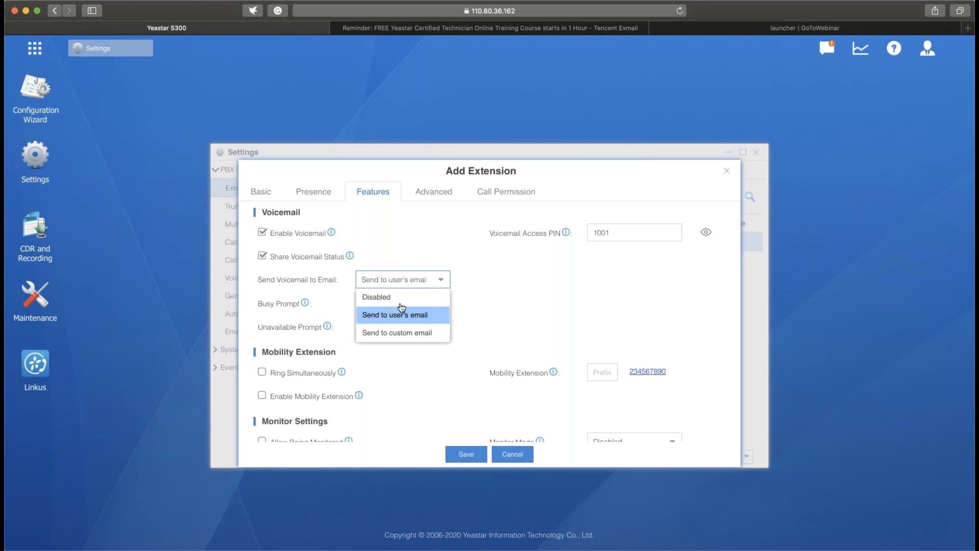
left_click(386, 334)
left_click(511, 279)
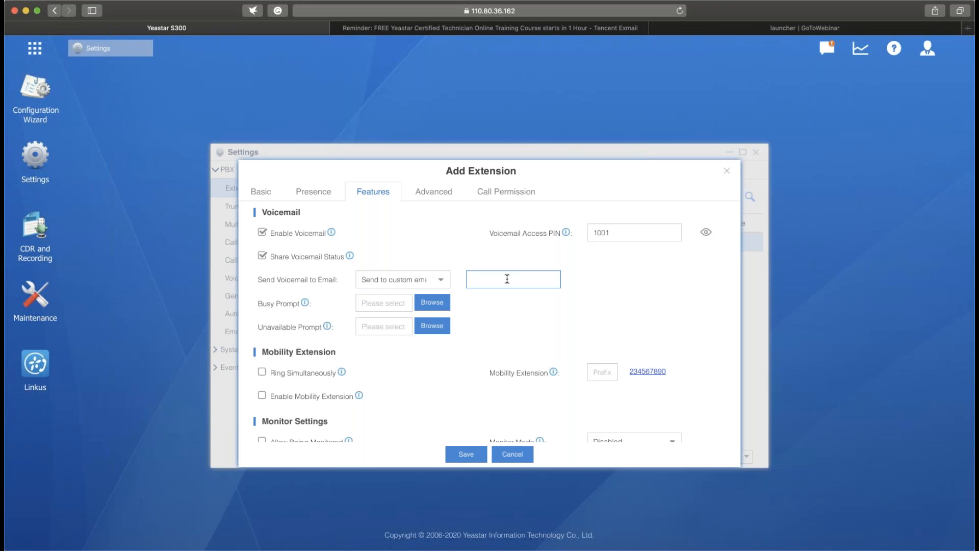
left_click(449, 283)
left_click(410, 315)
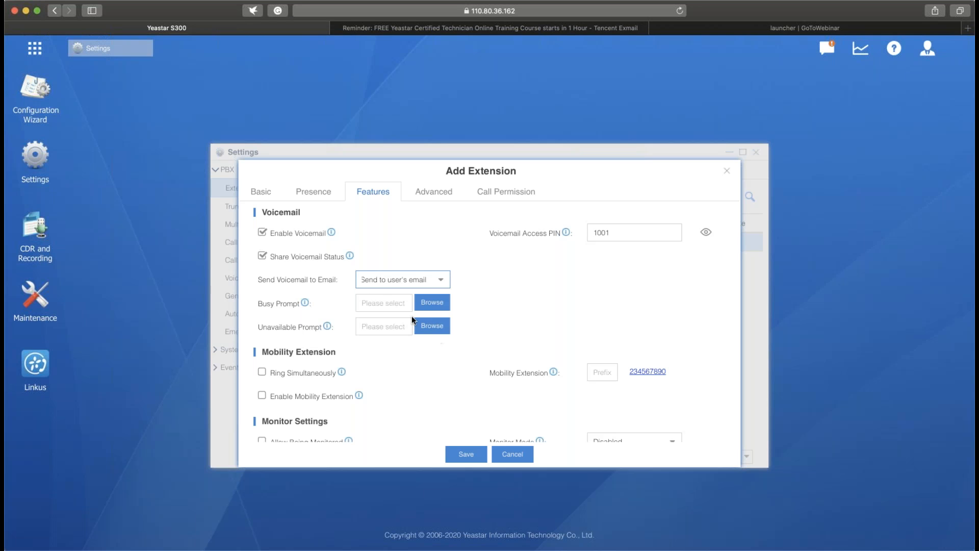
left_click(531, 318)
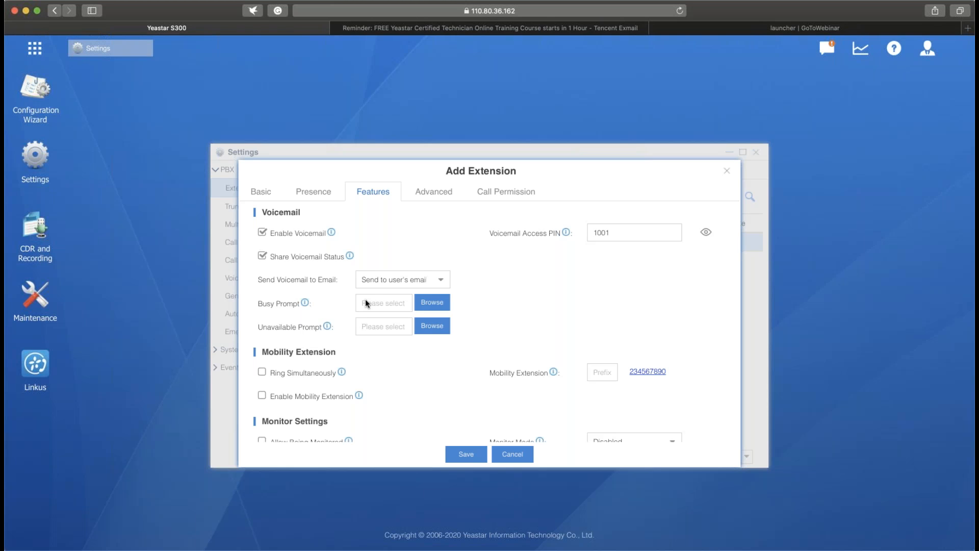
- Enable Ring Simultaneously and Enable Mobility Extension for the new extension's mobile number
scroll(367, 302, "down", 5)
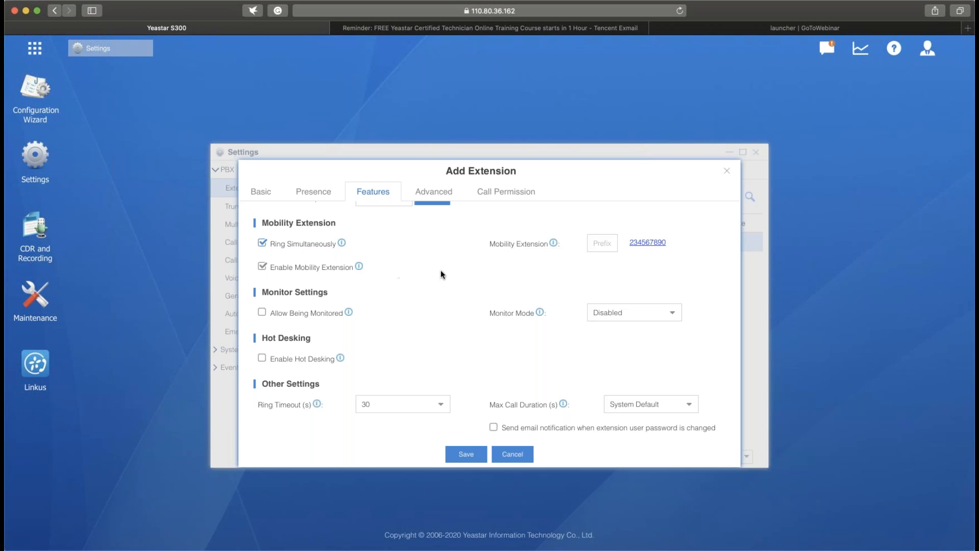
scroll(441, 275, "down", 1)
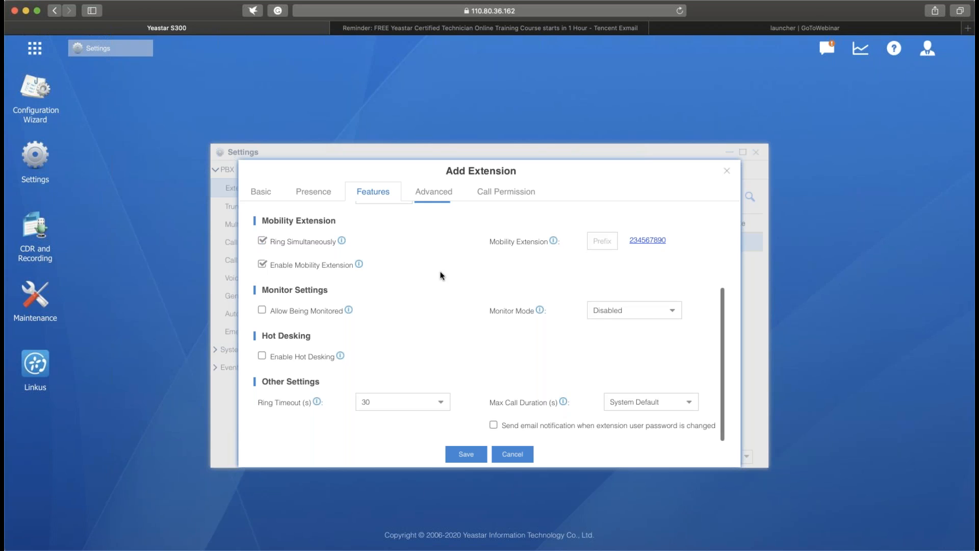
scroll(377, 277, "up", 1)
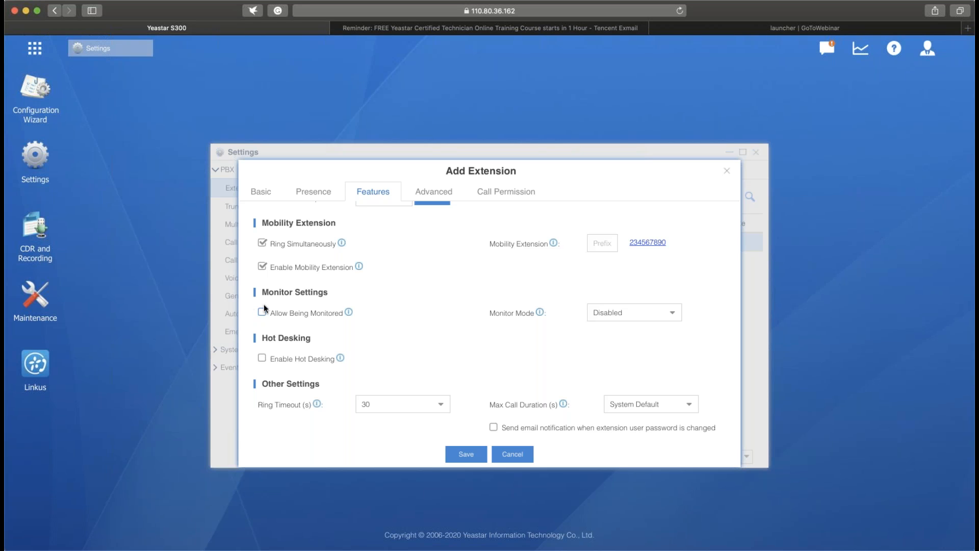
- Examine the Monitor Mode choices and their explanation, keeping the mode Disabled
left_click(672, 316)
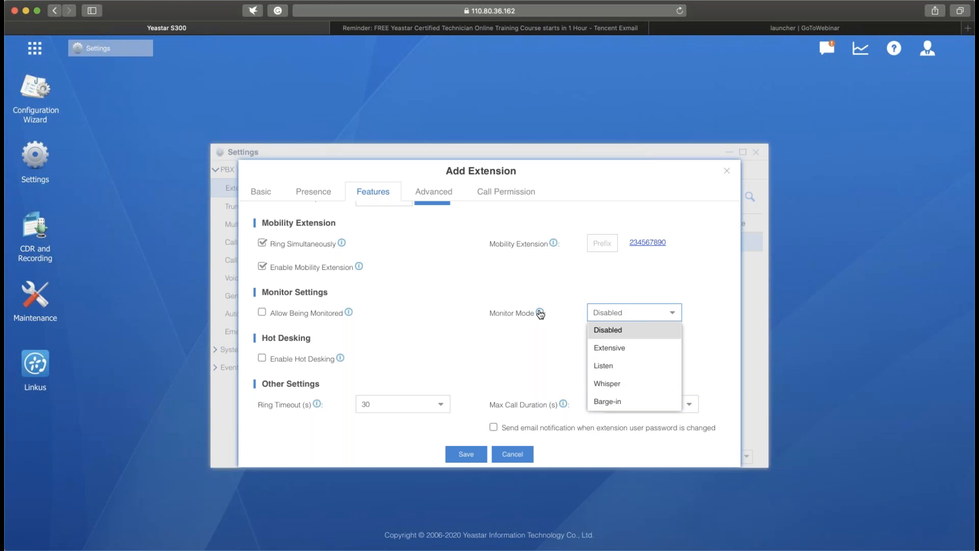
mouse_move(540, 314)
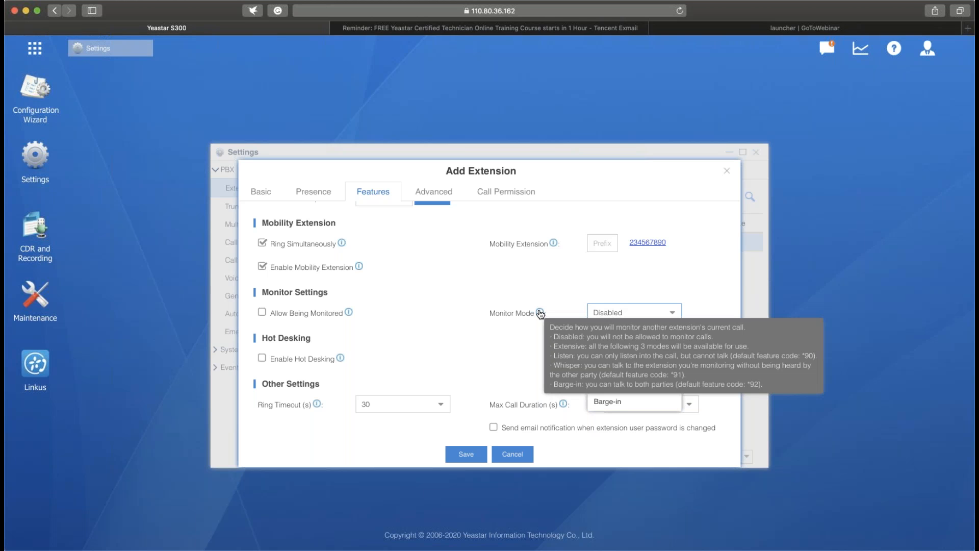
left_click(481, 335)
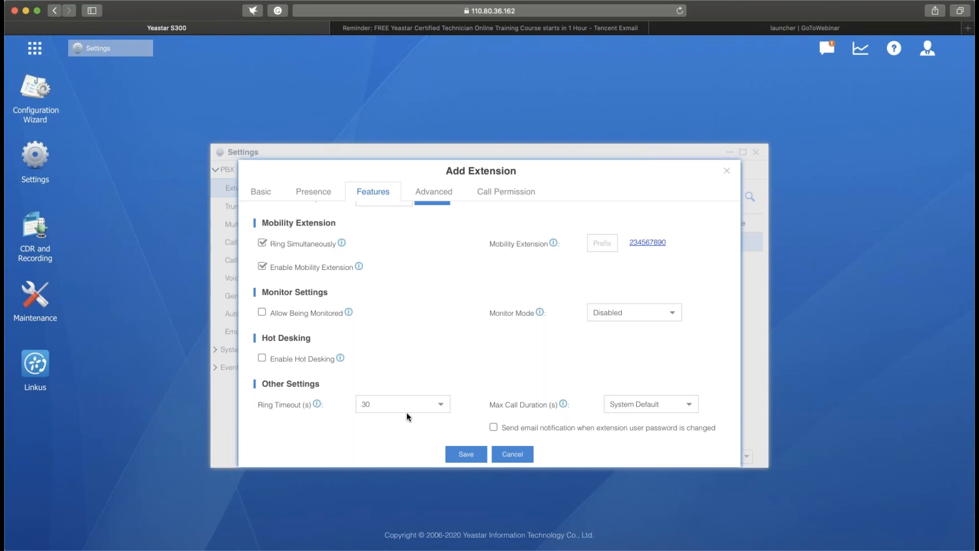
- Check the ring timeout and max call duration choices, and enable email notification when the extension user password is changed
left_click(439, 405)
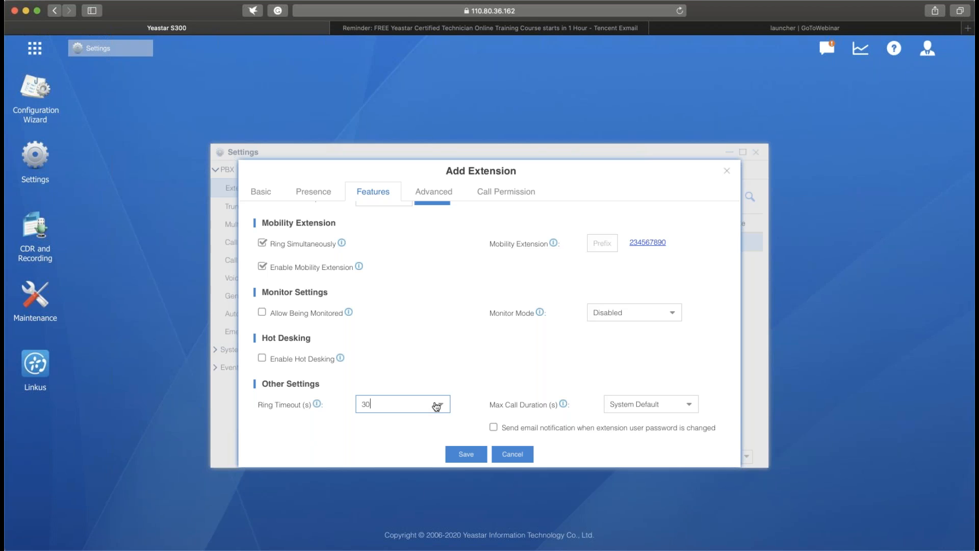
left_click(507, 365)
scroll(506, 366, "down", 1)
left_click(688, 405)
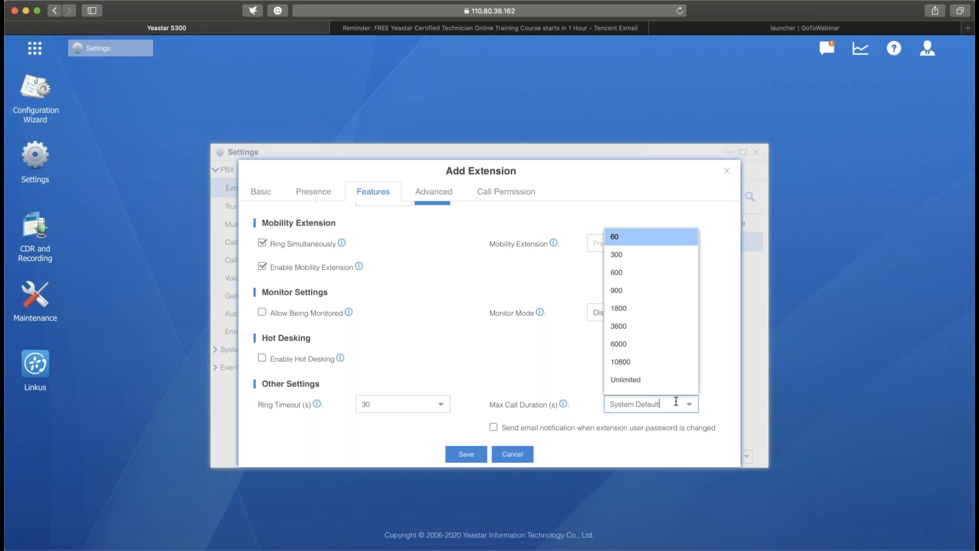
left_click(712, 382)
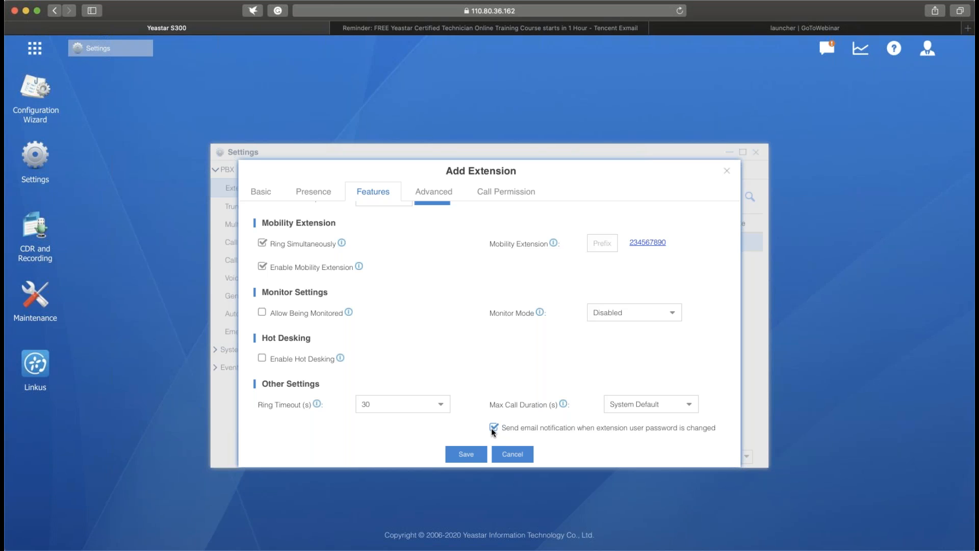
- Try to save the new extension with its current user password
left_click(480, 454)
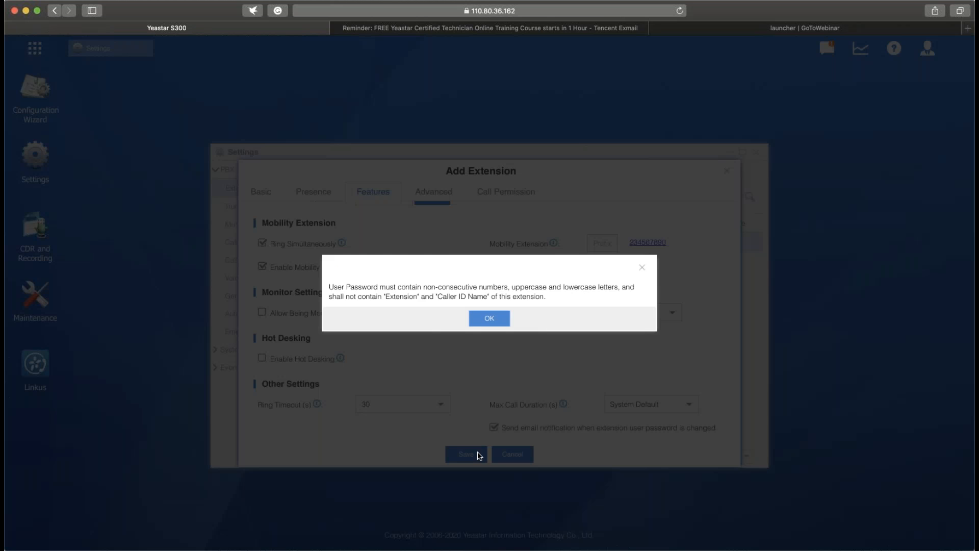
key("Return")
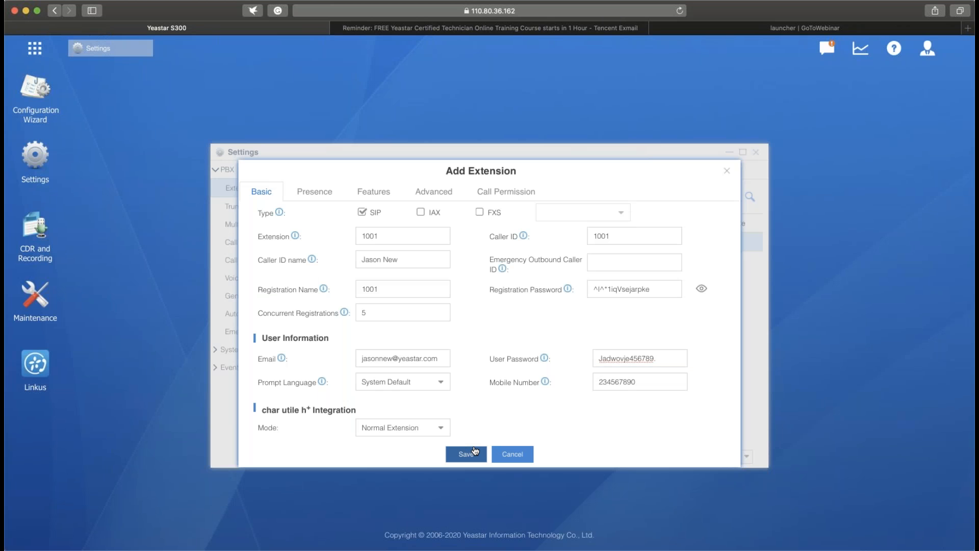
left_click(474, 452)
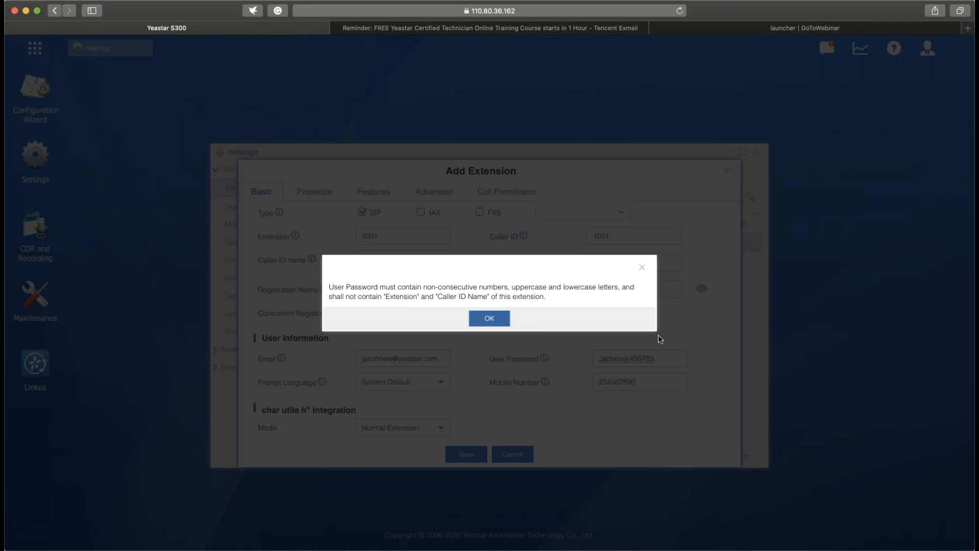
key("Return")
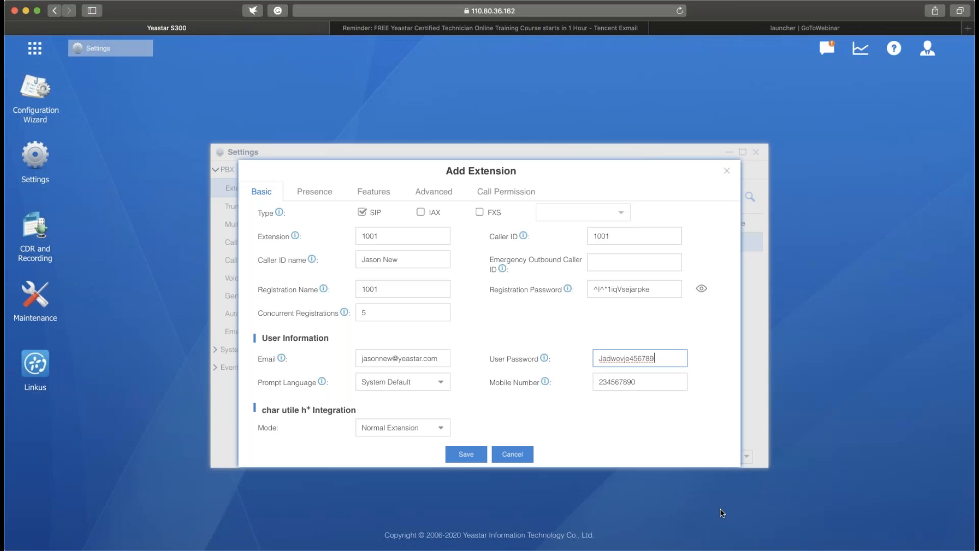
- Replace the ending of the extension's user password with non-consecutive digits, and save and apply the new extension
key("BackSpace")
key("BackSpace")
key("BackSpace")
key("BackSpace")
key("BackSpace")
key("BackSpace")
left_click(457, 461)
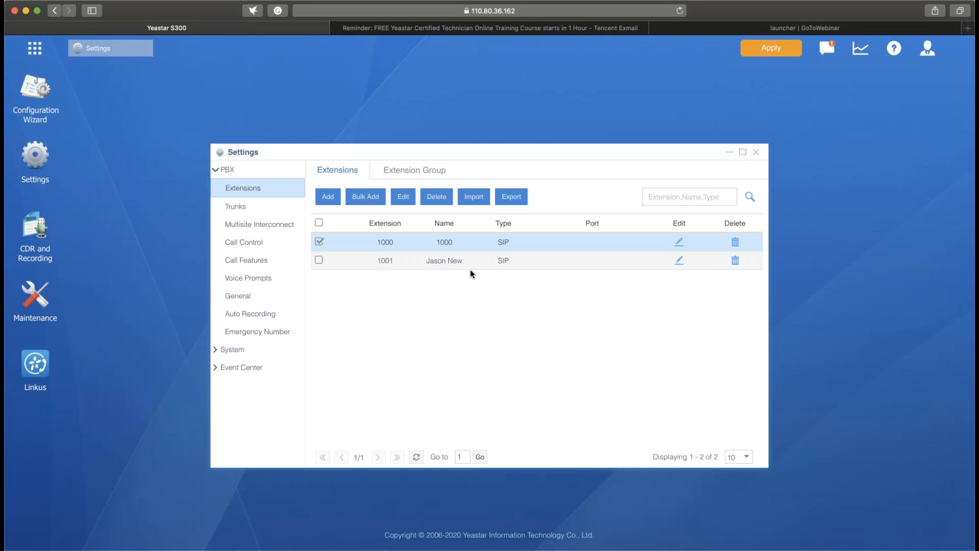
left_click(783, 47)
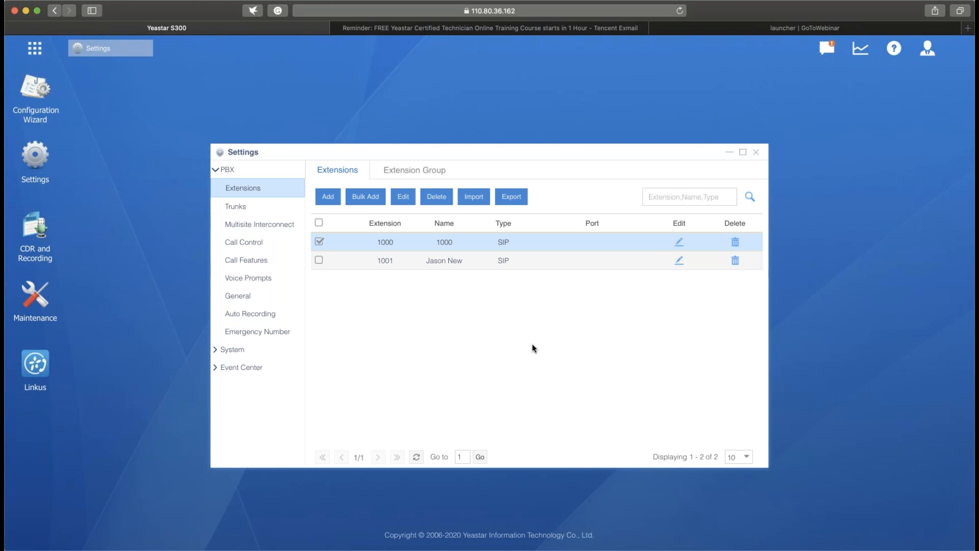
- Bulk add 5 SIP extensions starting from 1002 with Share Voicemail Status enabled, and save them
left_click(362, 199)
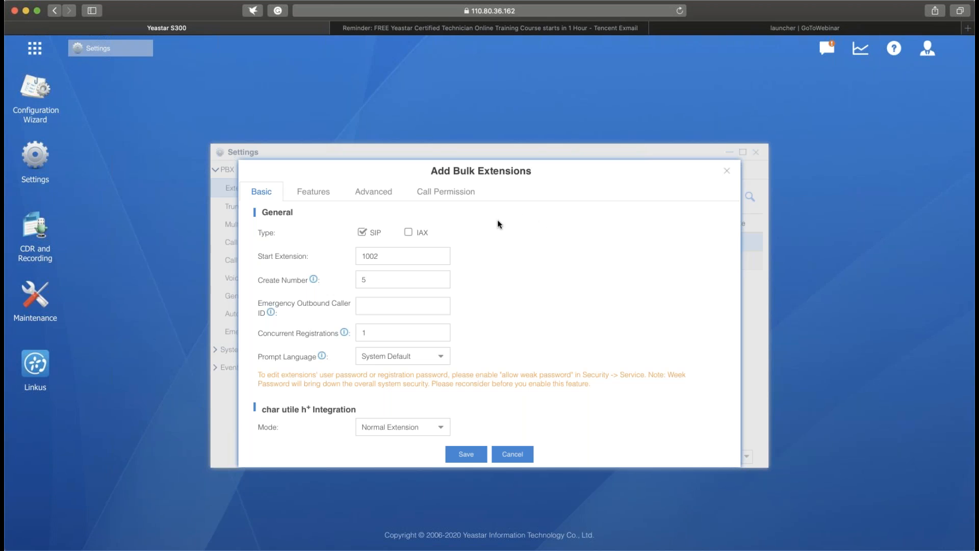
double_click(379, 256)
left_click(400, 279)
left_click(316, 196)
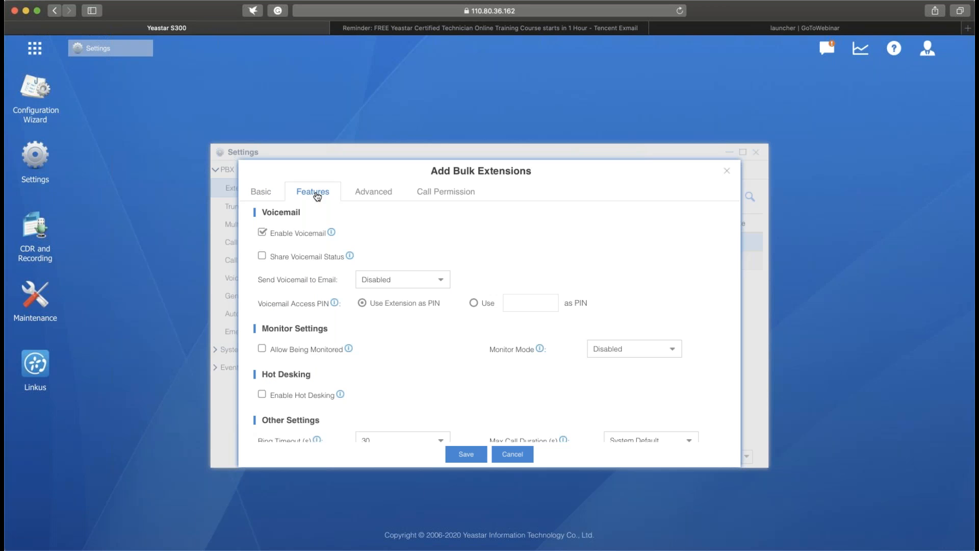
left_click(261, 258)
left_click(471, 456)
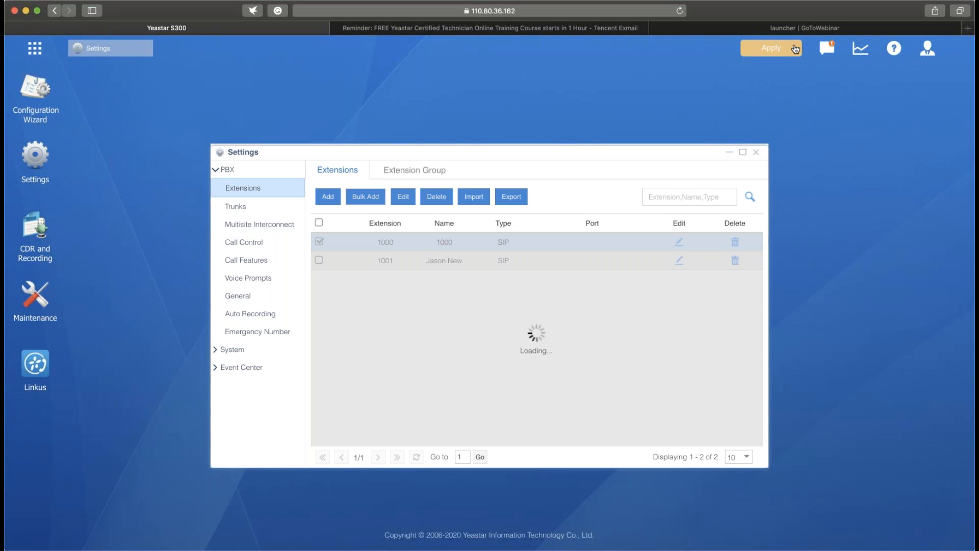
- Apply the pending extension changes, export the extension list, and open the exported file
left_click(794, 49)
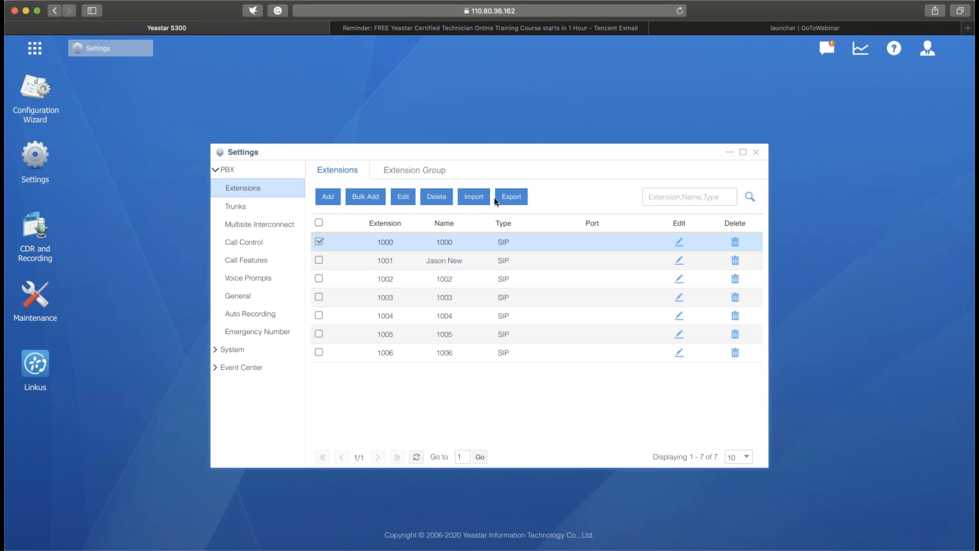
left_click(510, 199)
left_click(514, 198)
left_click(845, 59)
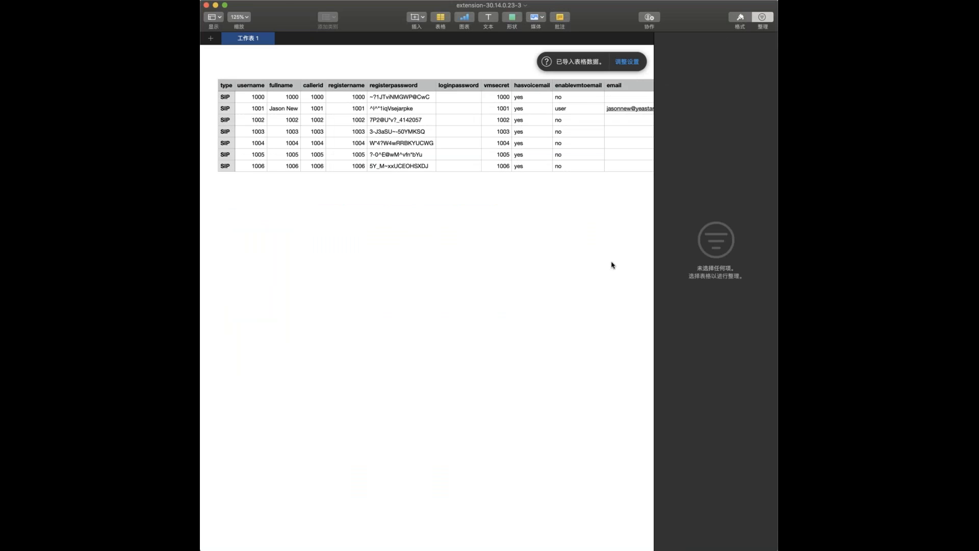
- Widen the exported spreadsheet's window and examine the extension columns from type through ringingpriority1
scroll(612, 265, "left", 1)
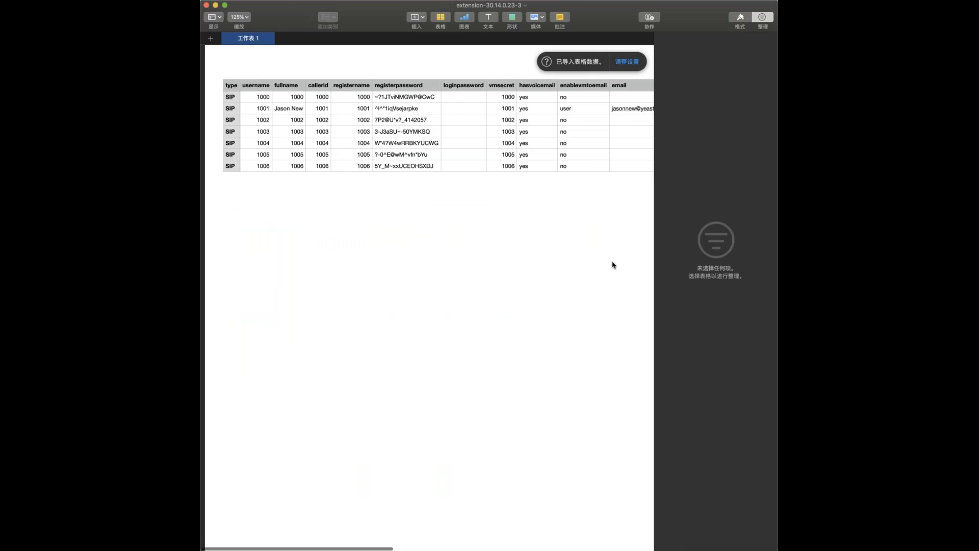
scroll(617, 260, "right", 3)
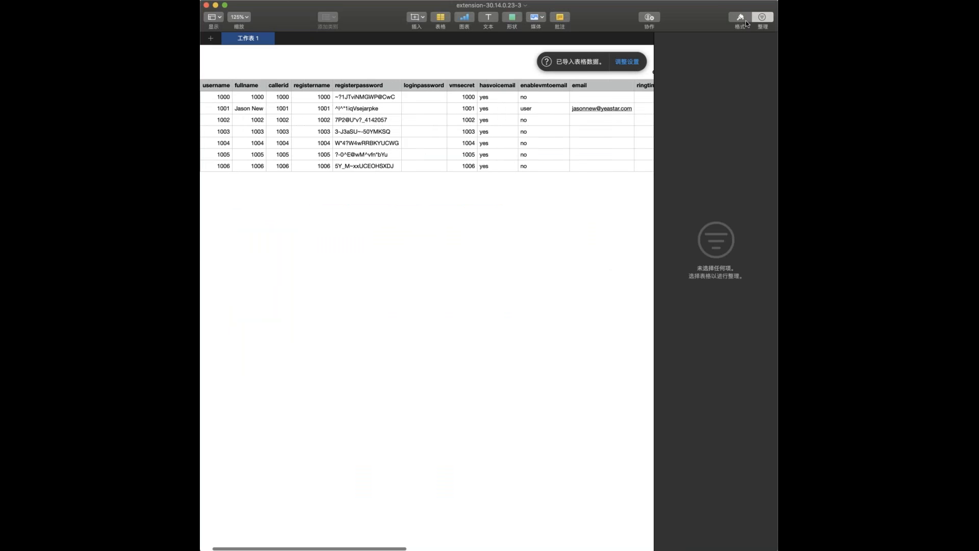
left_click(762, 18)
left_click_drag(776, 242, 855, 250)
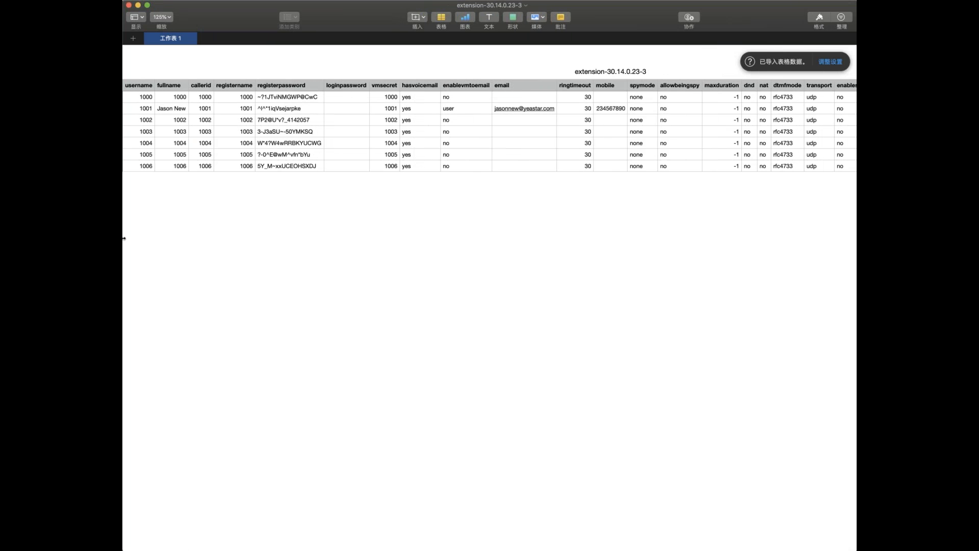
left_click_drag(124, 238, 116, 238)
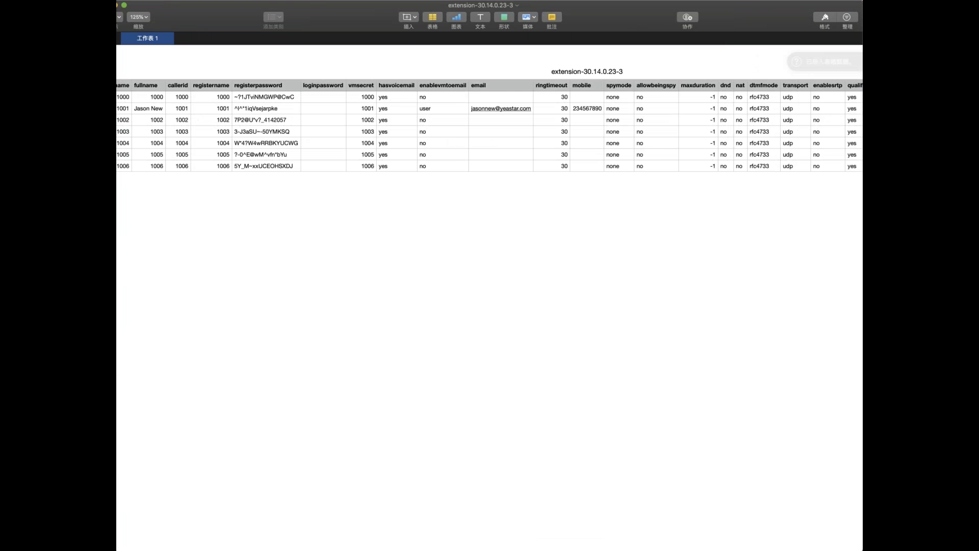
left_click_drag(117, 238, 32, 228)
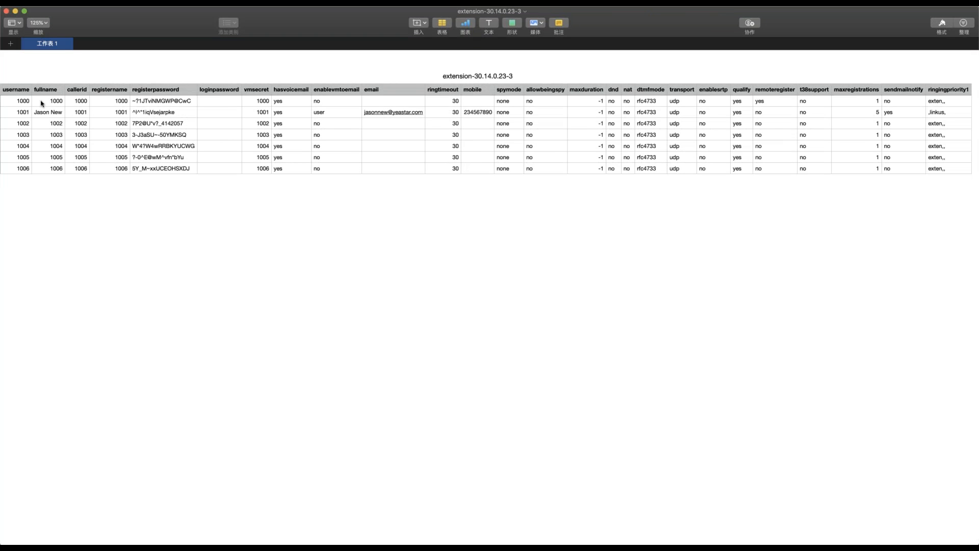
scroll(35, 104, "left", 1)
scroll(35, 103, "left", 3)
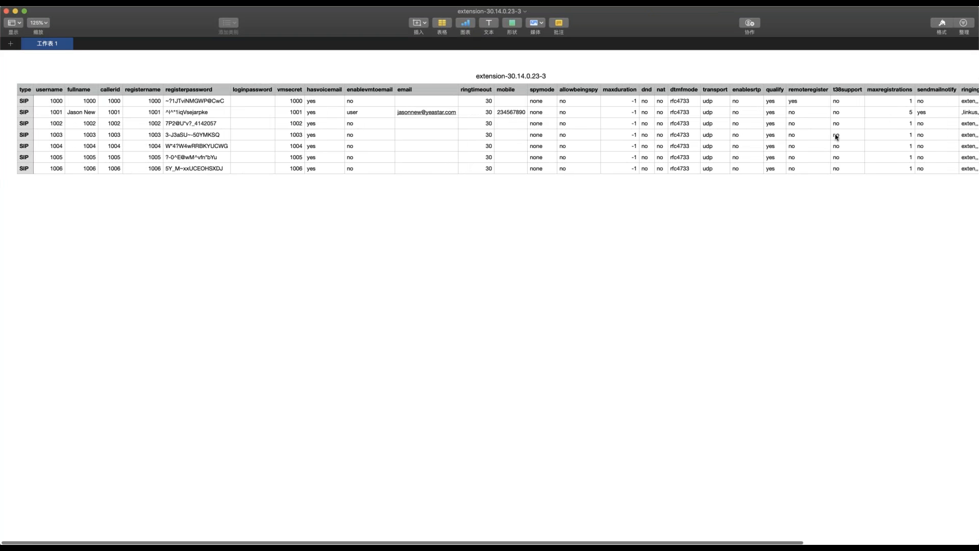
scroll(835, 138, "down", 1)
scroll(836, 136, "right", 1)
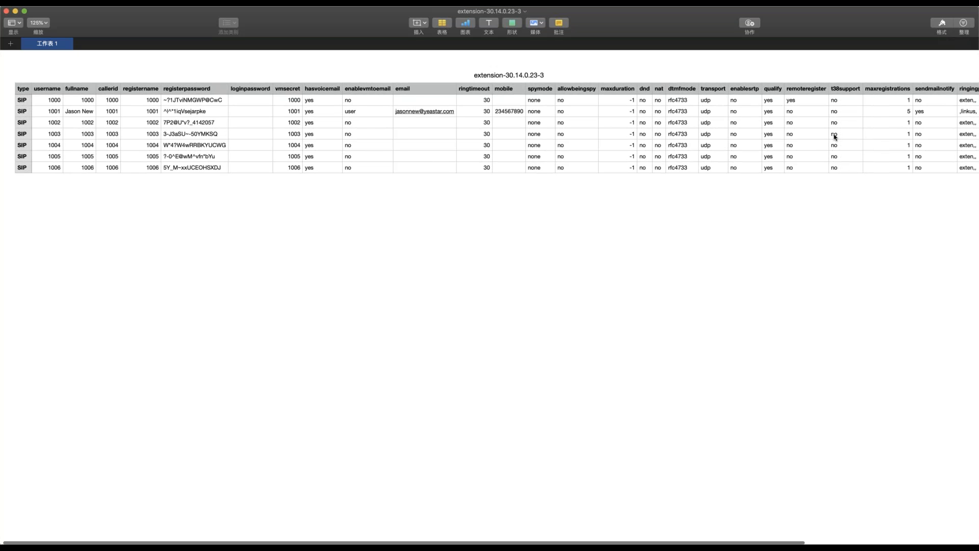
scroll(835, 137, "right", 5)
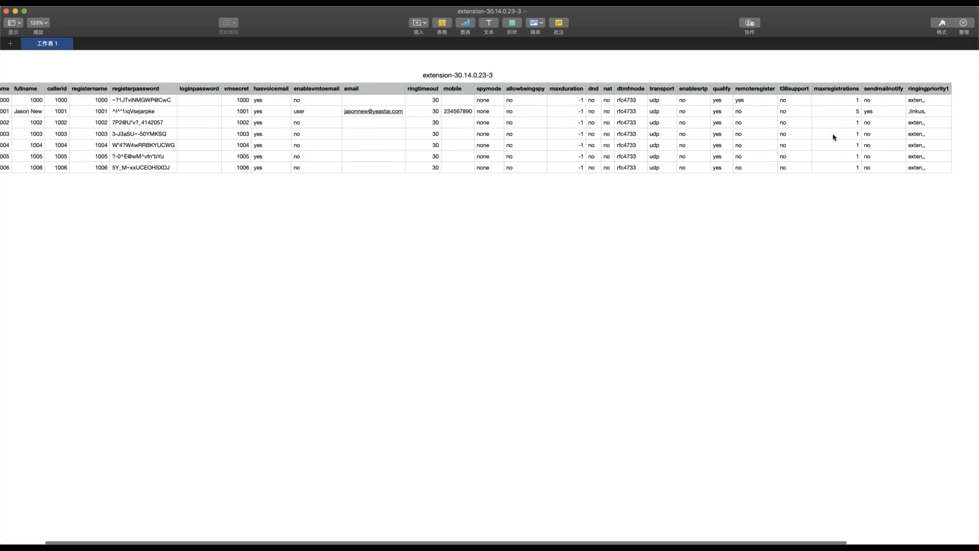
scroll(867, 132, "right", 1)
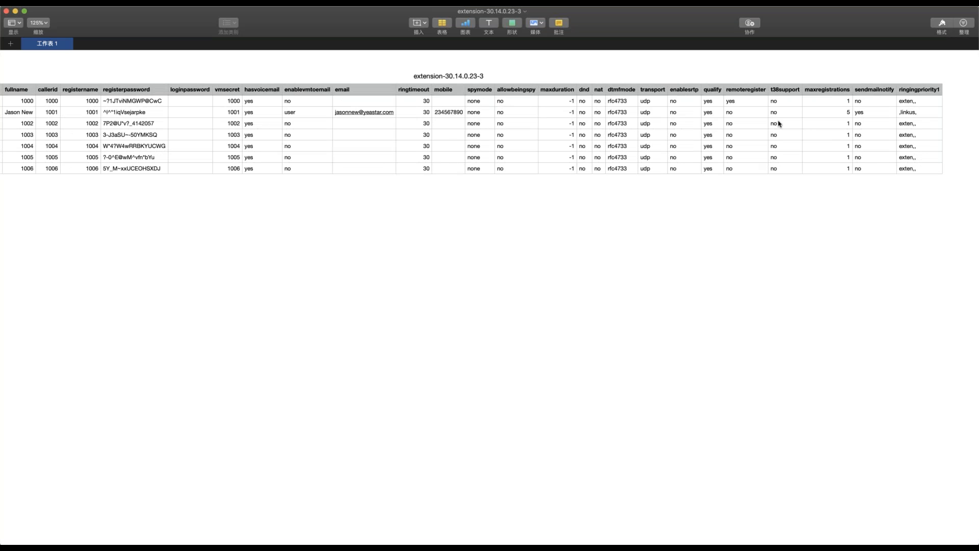
scroll(779, 124, "left", 1)
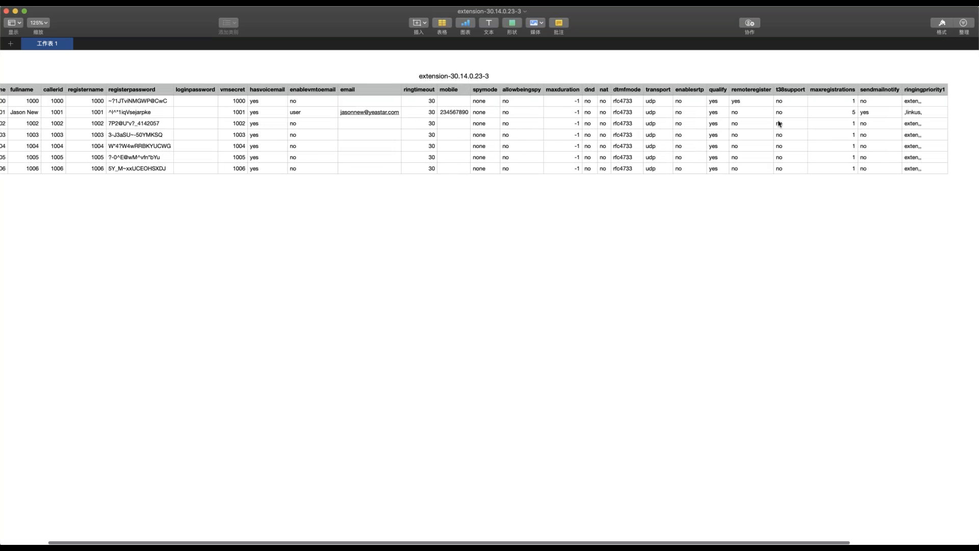
scroll(779, 123, "left", 3)
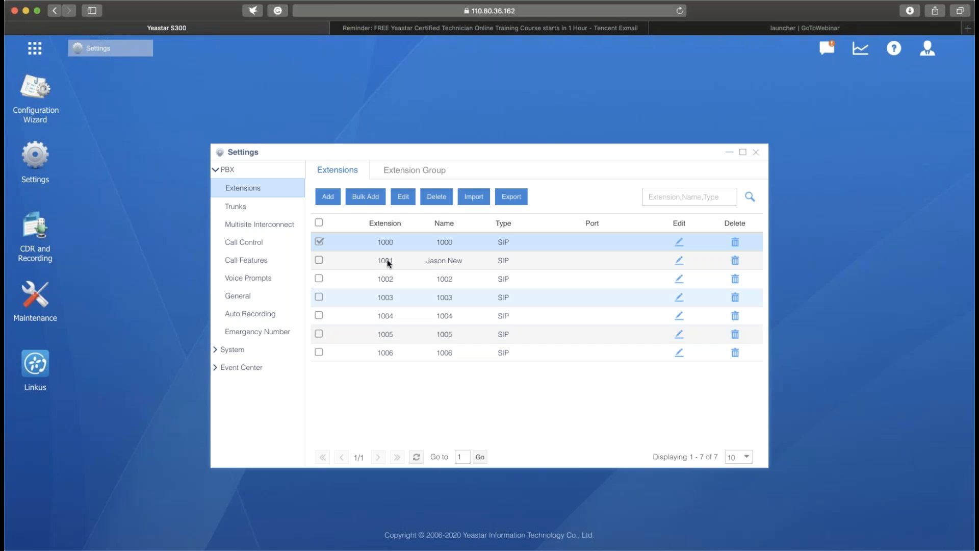
- Open Auto Provisioning and review the manufacturers offered for a new device, closing the form without saving
left_click(335, 239)
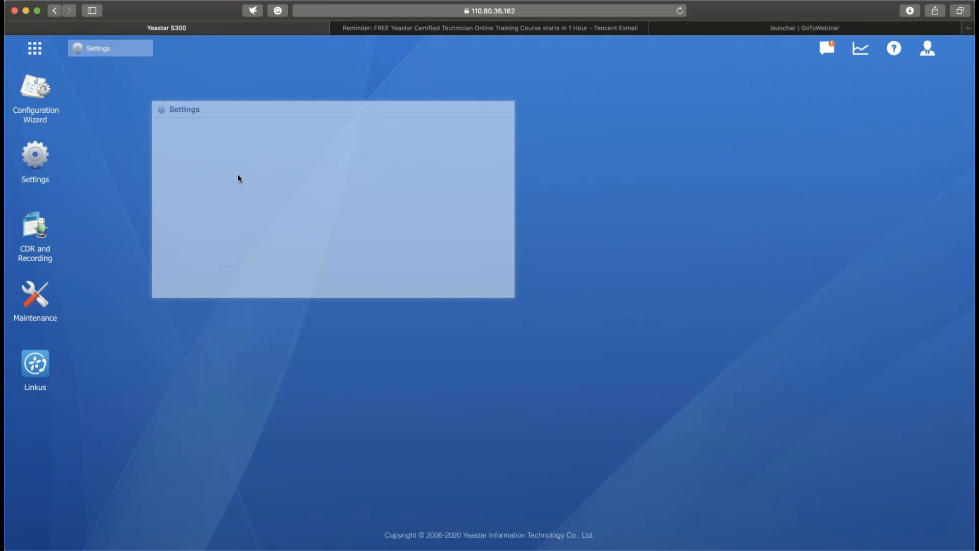
left_click(34, 48)
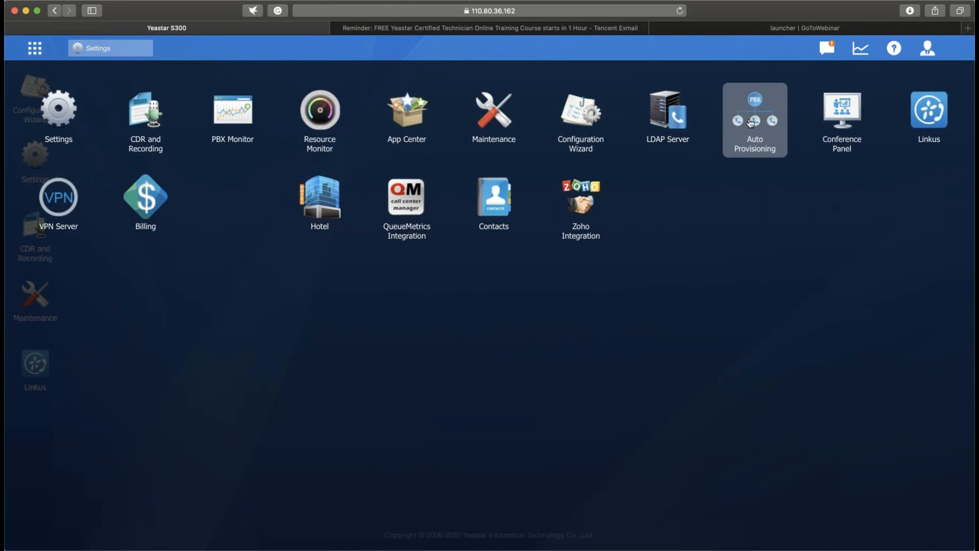
left_click(749, 123)
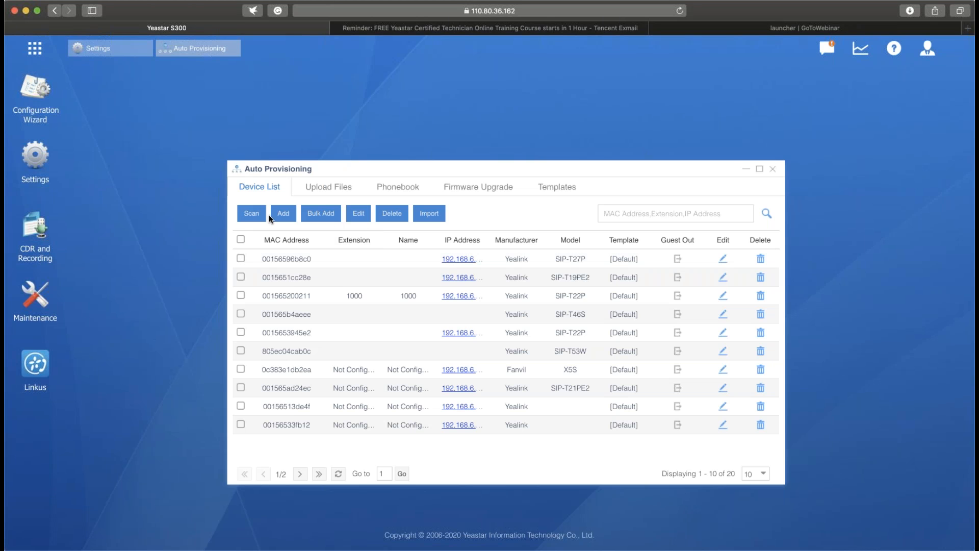
left_click(282, 213)
left_click(426, 215)
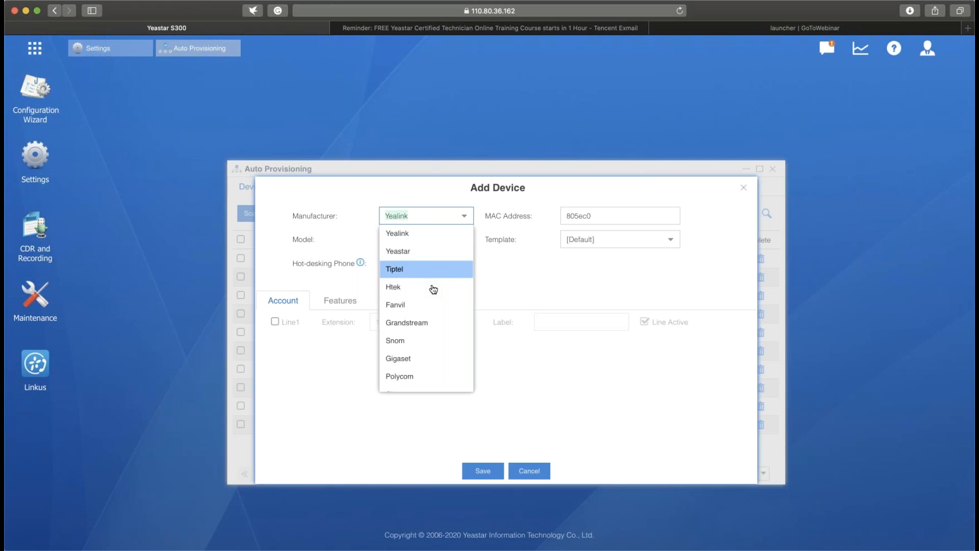
scroll(433, 289, "down", 3)
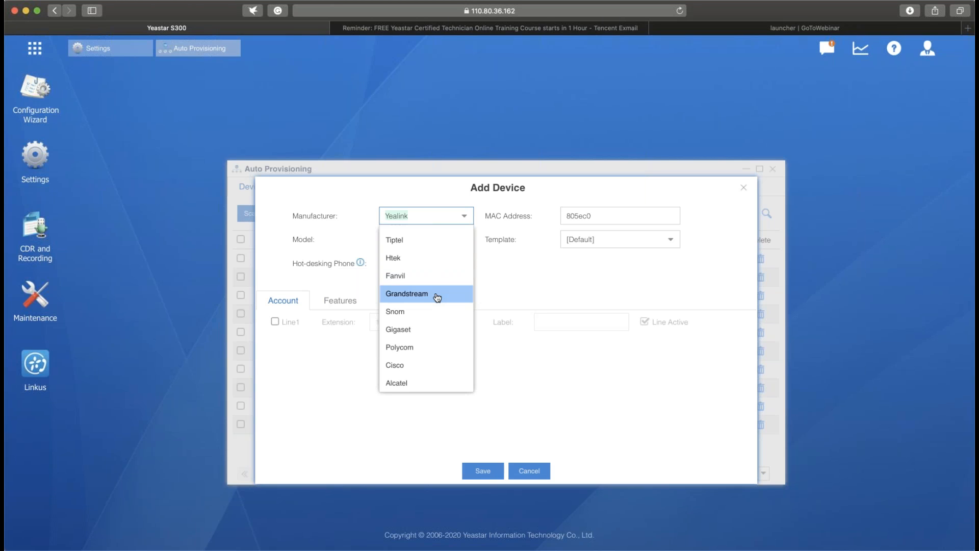
scroll(436, 298, "down", 2)
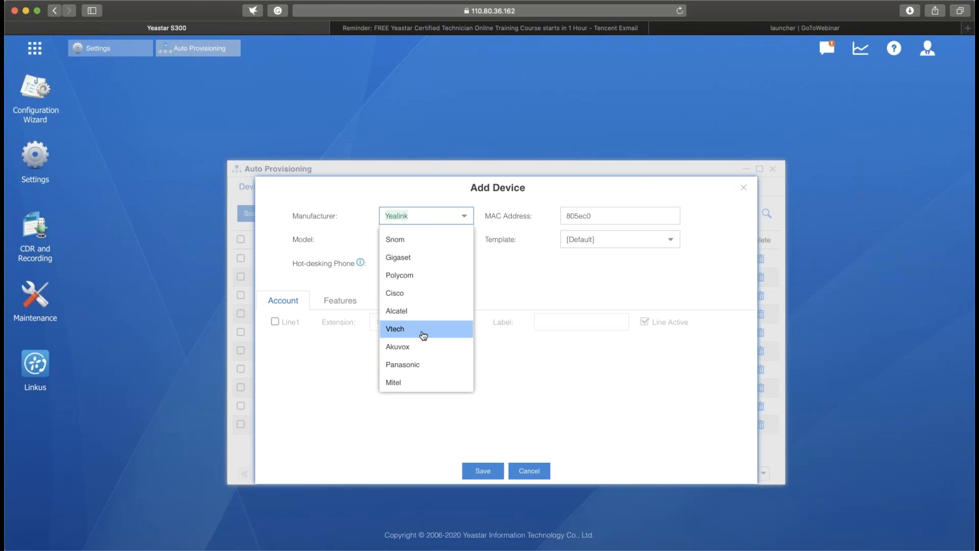
left_click(552, 264)
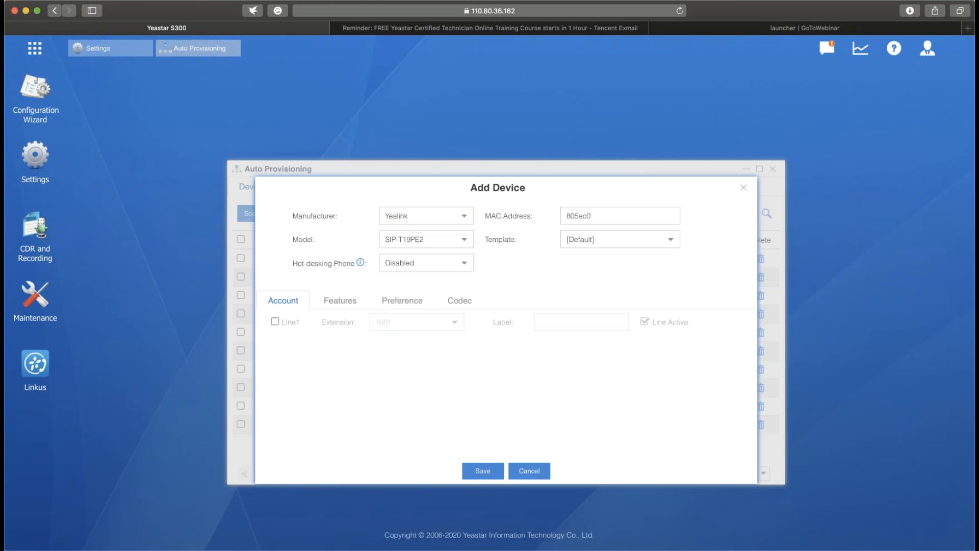
left_click(742, 188)
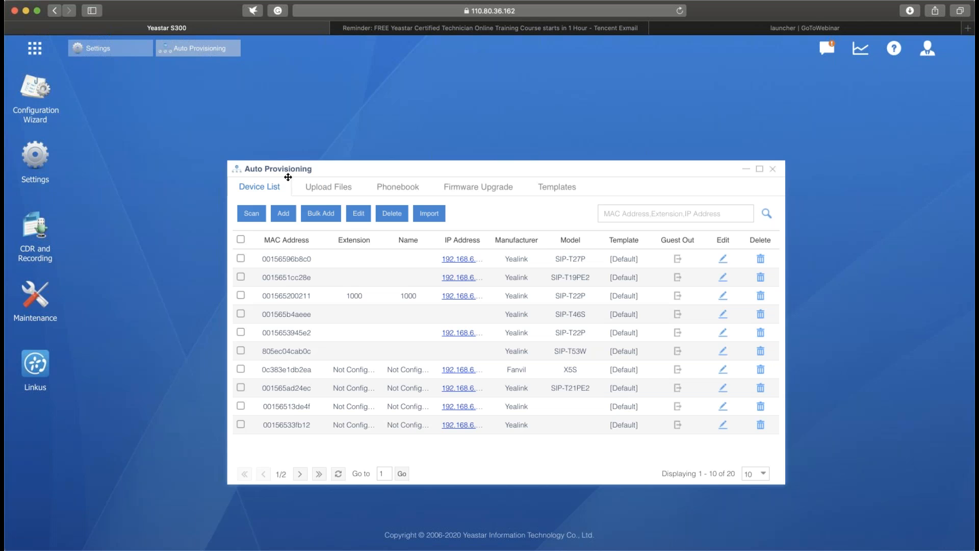
left_click(241, 218)
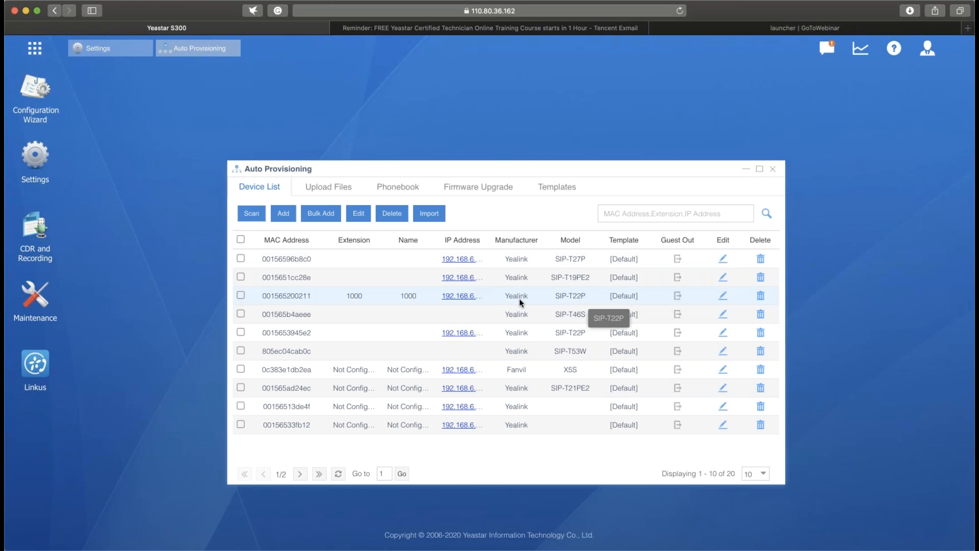
left_click(240, 295)
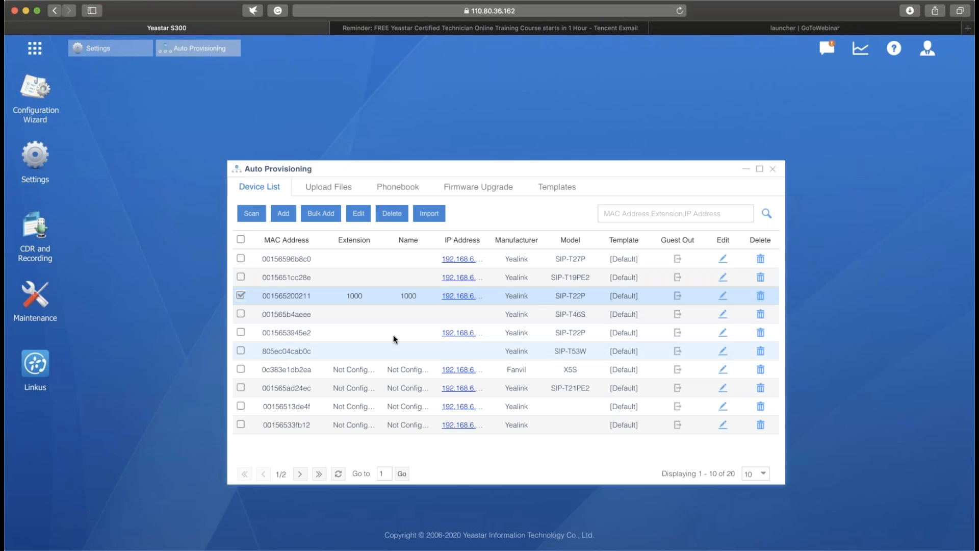
left_click(239, 335)
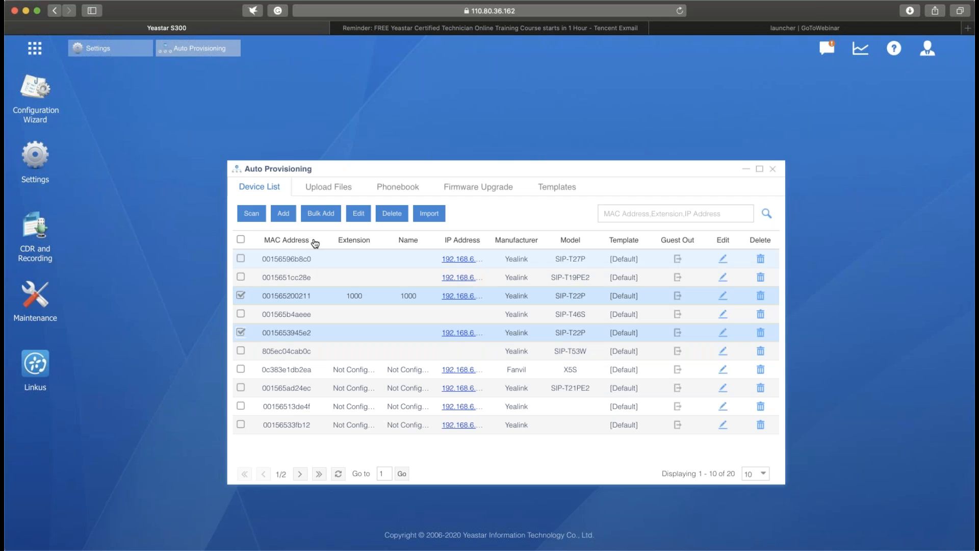
left_click(364, 213)
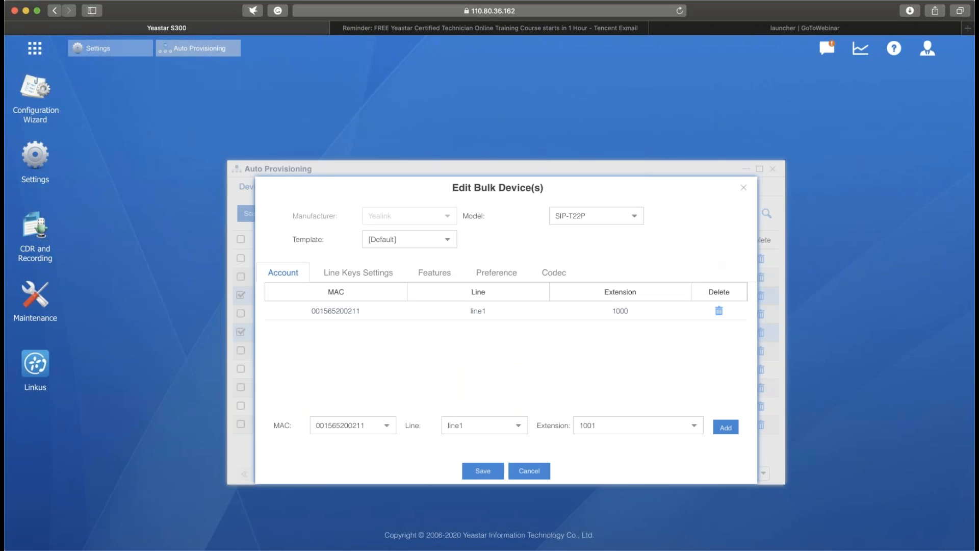
left_click(383, 426)
left_click(695, 427)
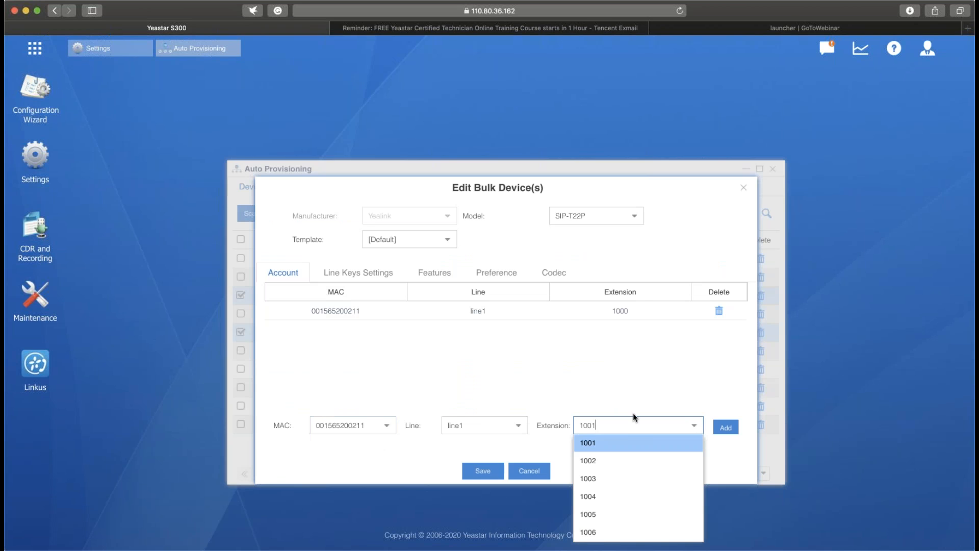
left_click(622, 444)
left_click(725, 427)
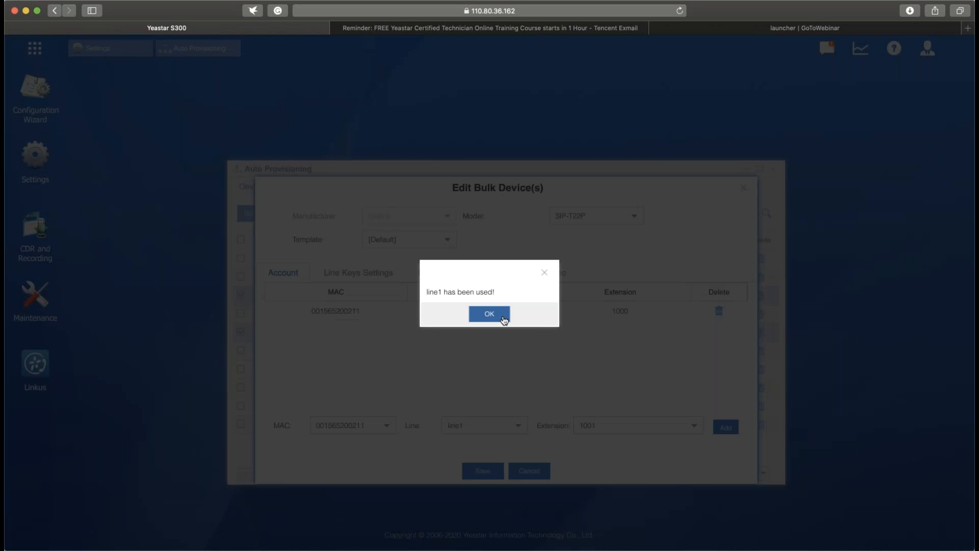
left_click(489, 315)
left_click(719, 311)
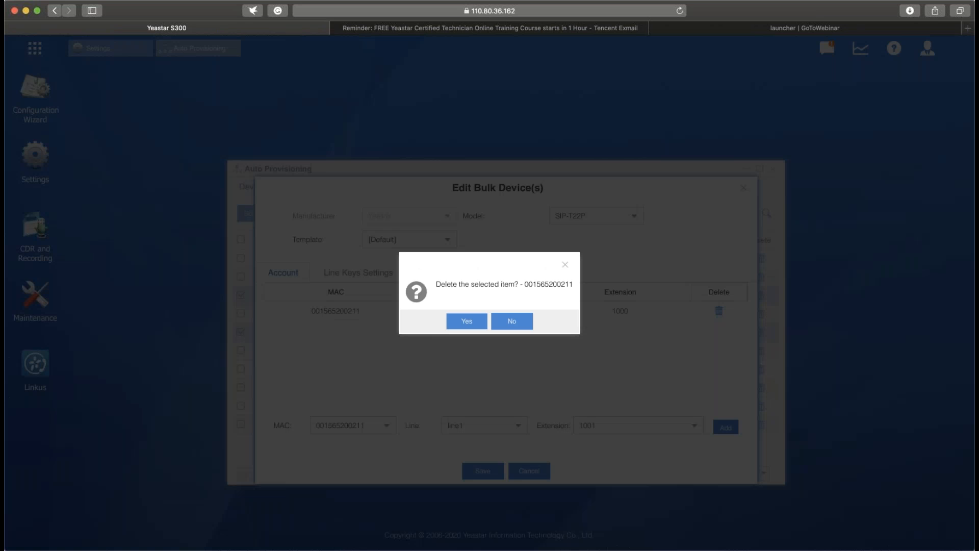
left_click(466, 321)
left_click(693, 425)
left_click(662, 299)
left_click(725, 427)
left_click(353, 425)
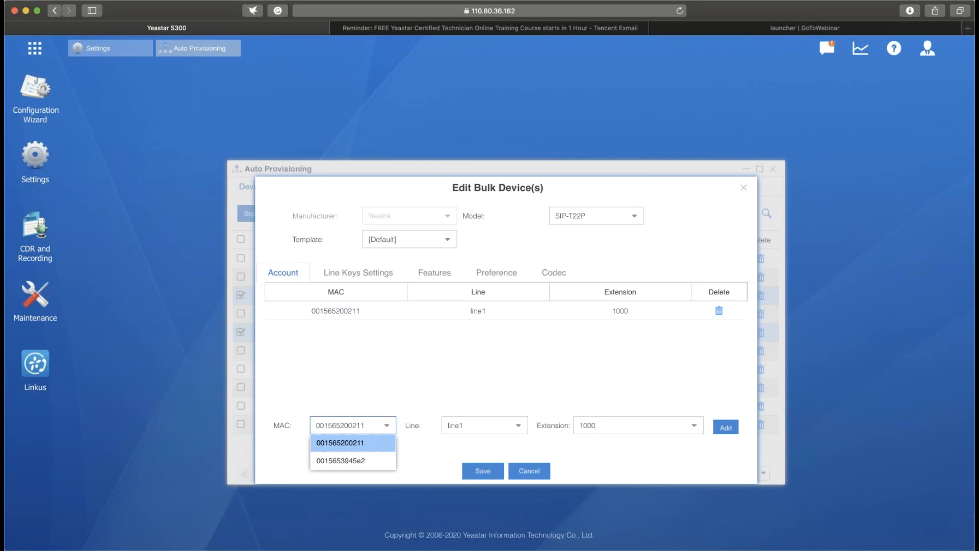
left_click(360, 461)
left_click(699, 432)
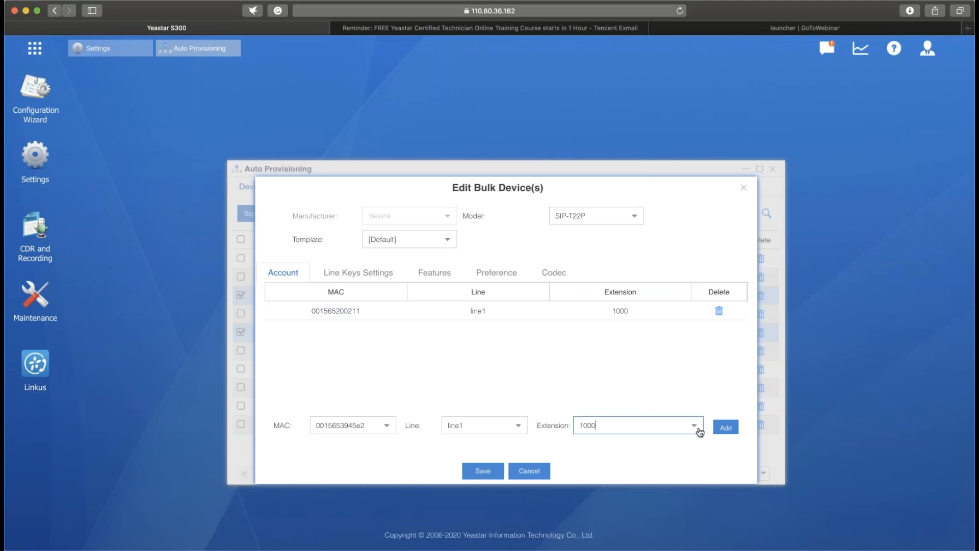
left_click(686, 319)
left_click(726, 427)
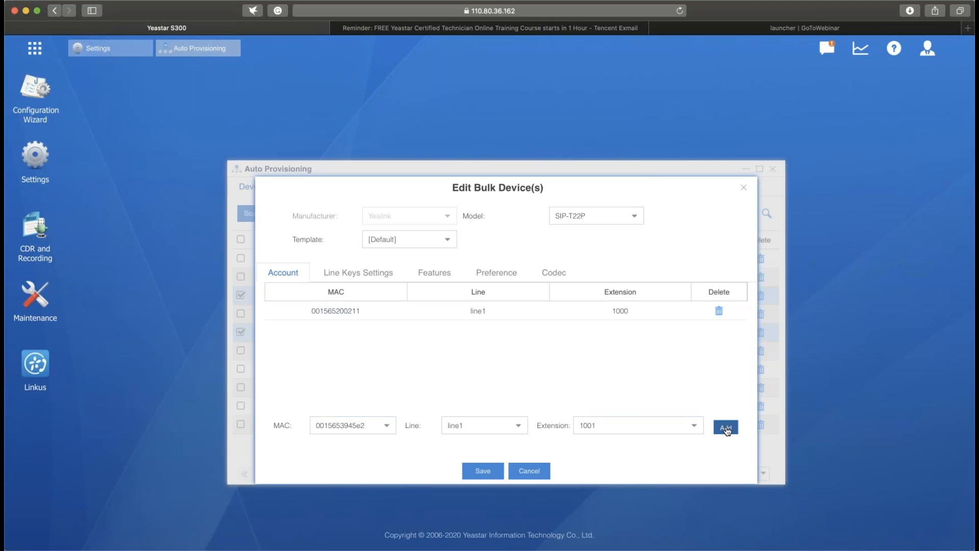
left_click(474, 471)
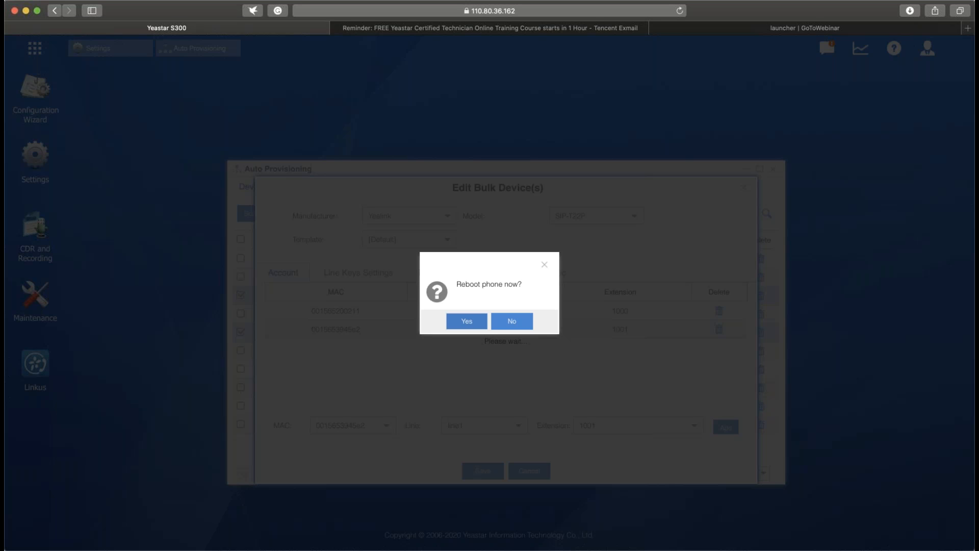
left_click(499, 330)
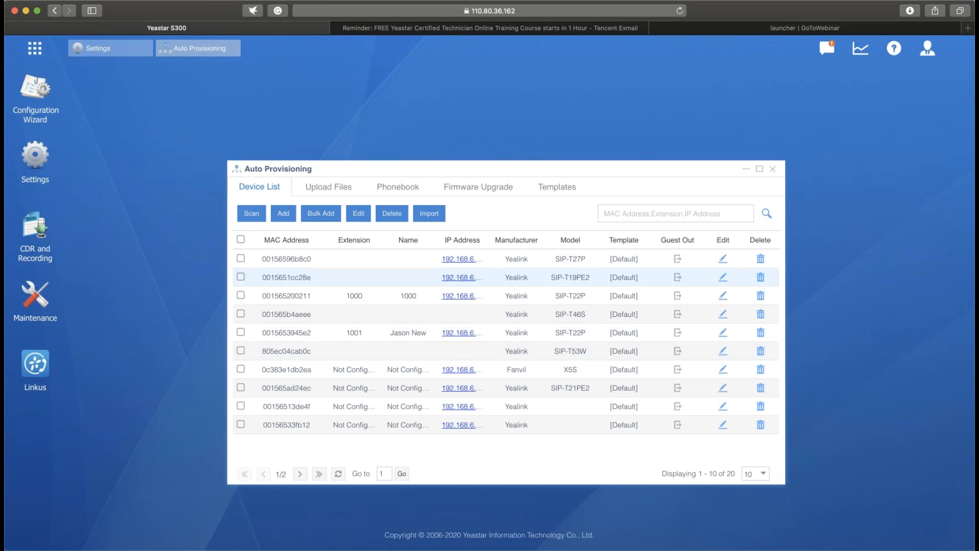
- Check the registration status of the SIP extensions in PBX Monitor, and close the monitor
left_click(35, 49)
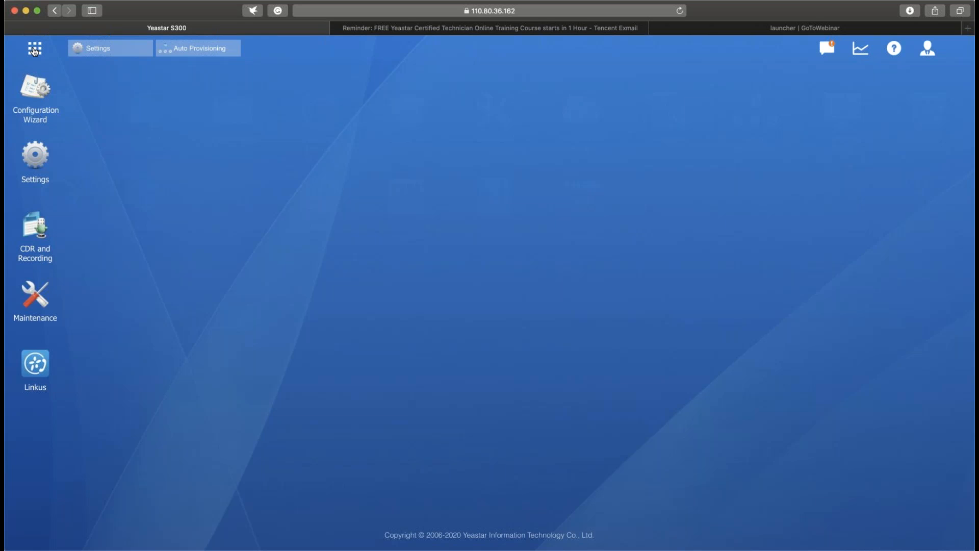
left_click(35, 49)
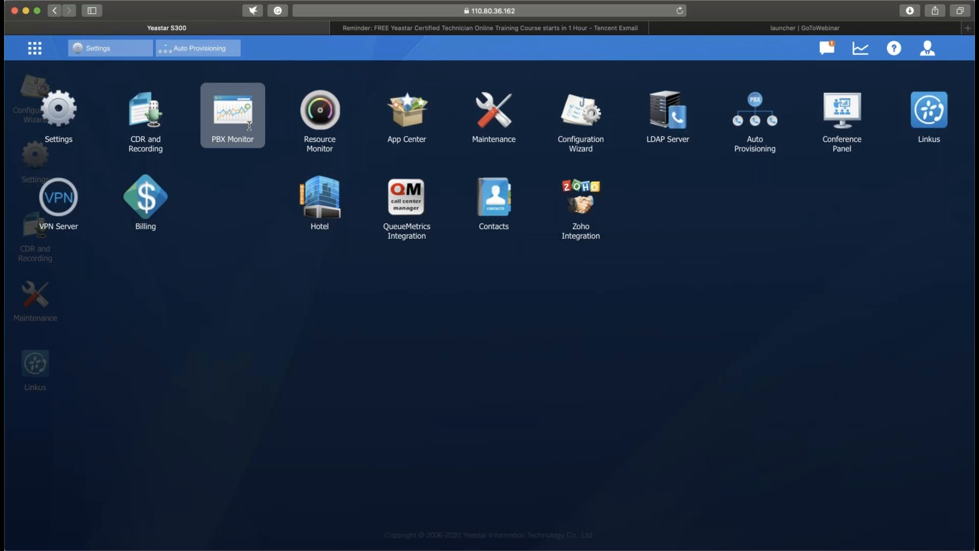
left_click(249, 126)
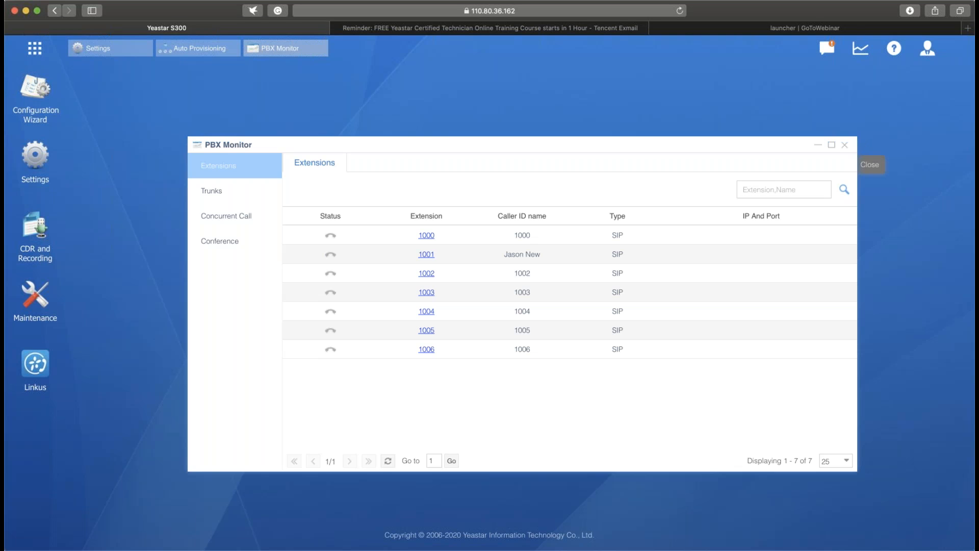
left_click(844, 145)
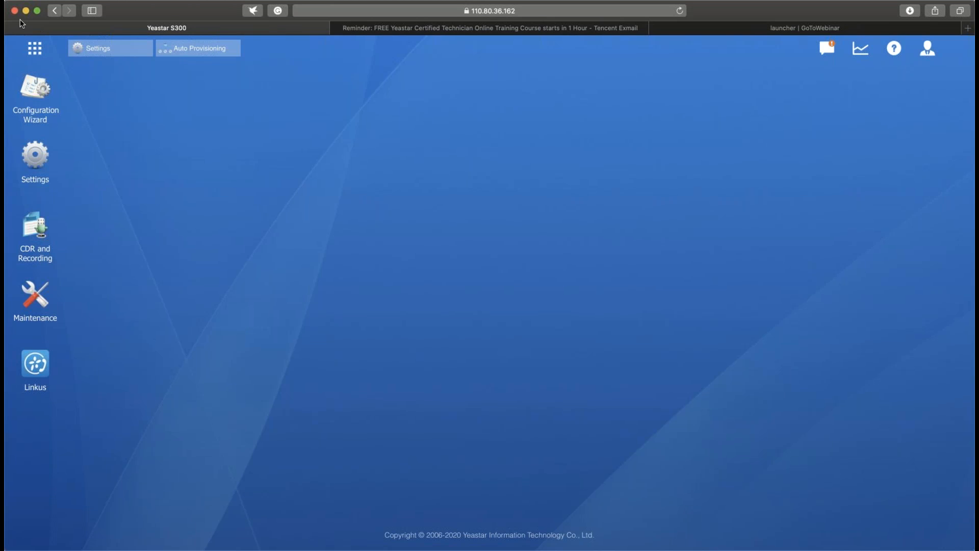
- Open the Linkus server settings and examine the cloud service options and the local and external hostname and port fields
left_click(34, 48)
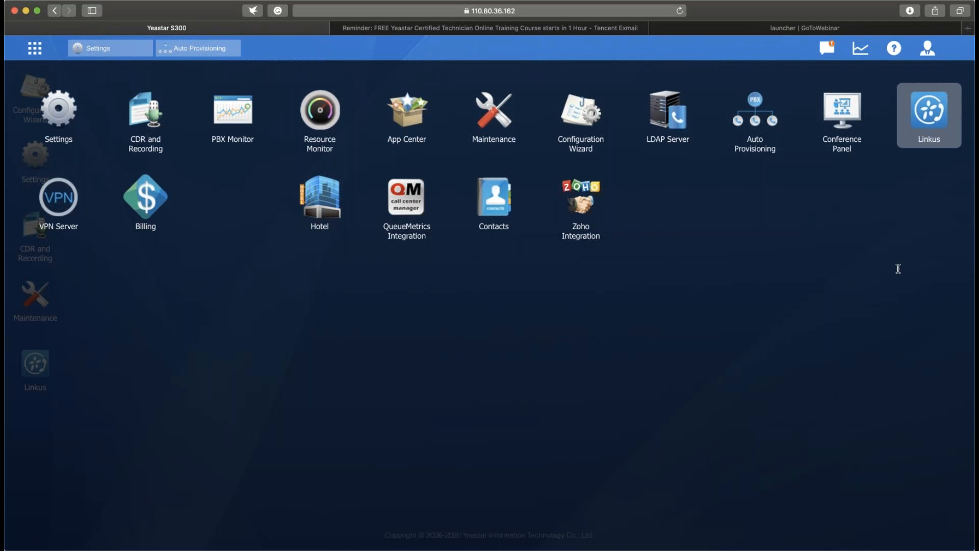
left_click(929, 114)
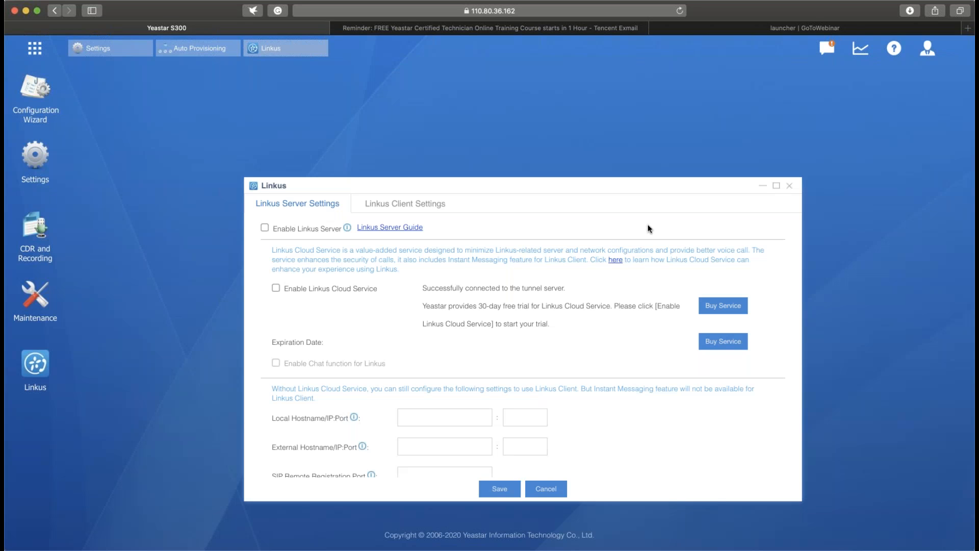
left_click_drag(586, 190, 557, 138)
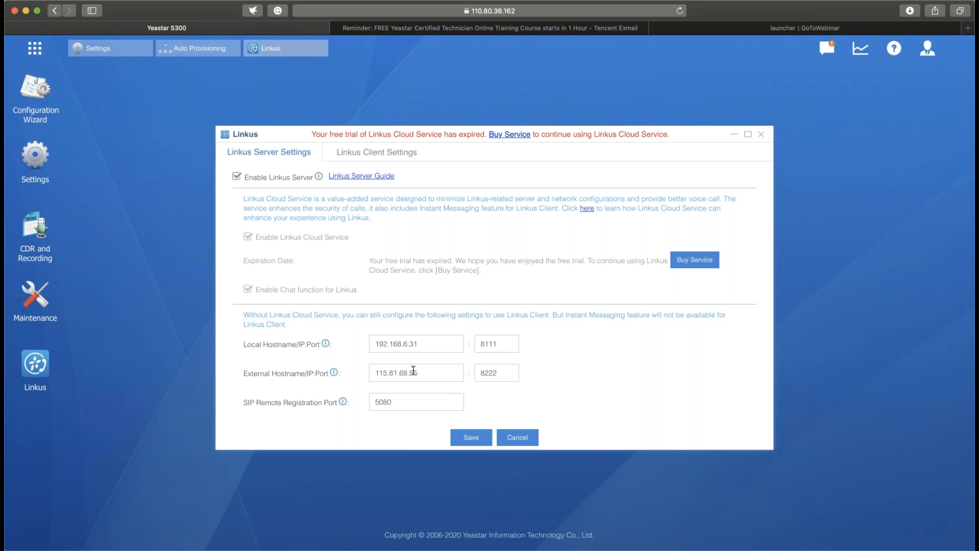
left_click(432, 337)
left_click(511, 340)
- Enable the Linkus client for extension 1001 in the Linkus client settings
left_click(361, 153)
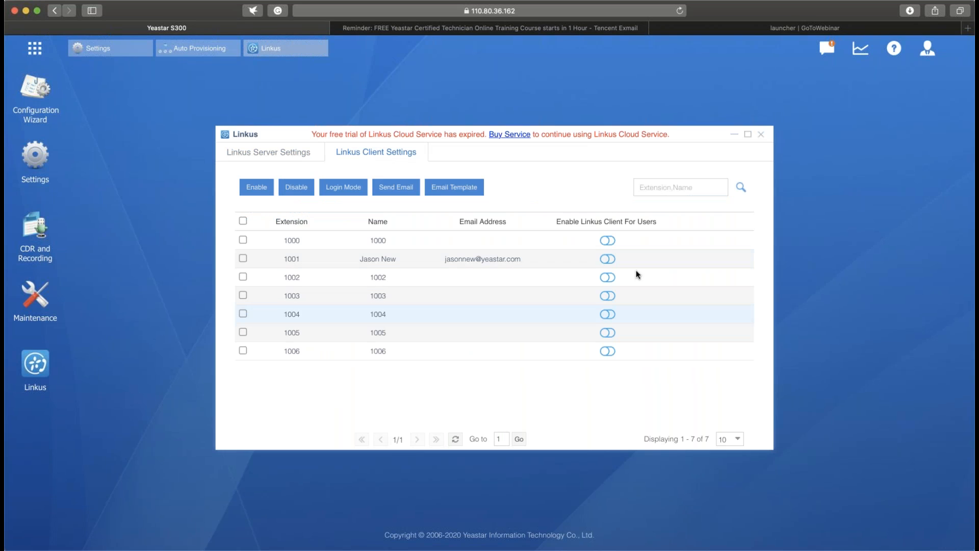
left_click(607, 259)
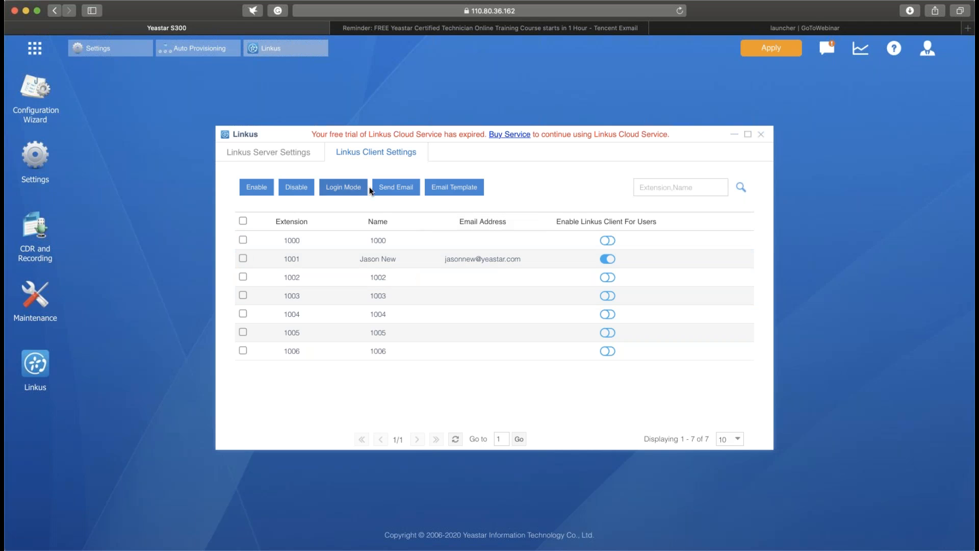
- Review the Linkus login email template's QR code and login link content, and leave it without saving
left_click(454, 189)
scroll(625, 305, "down", 4)
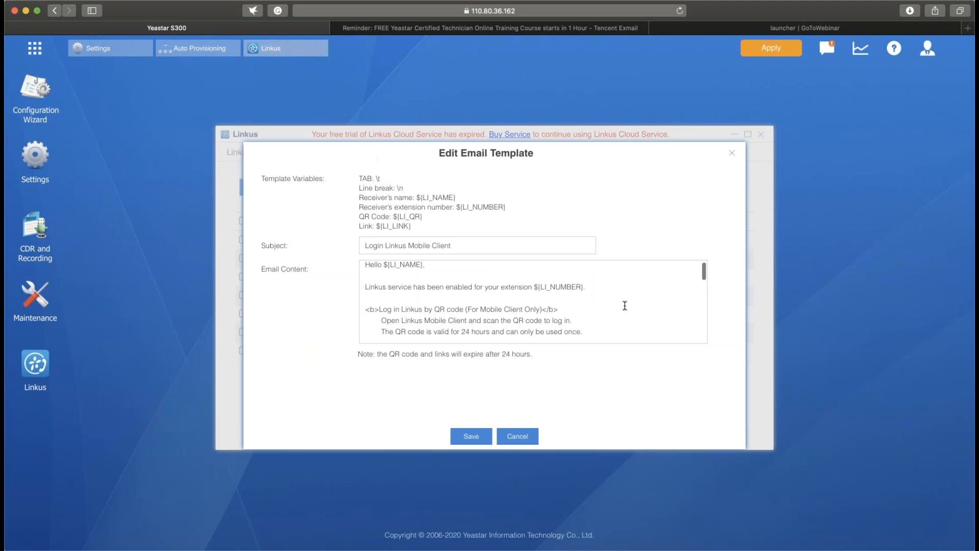
scroll(625, 306, "up", 4)
scroll(624, 306, "down", 1)
scroll(625, 306, "down", 2)
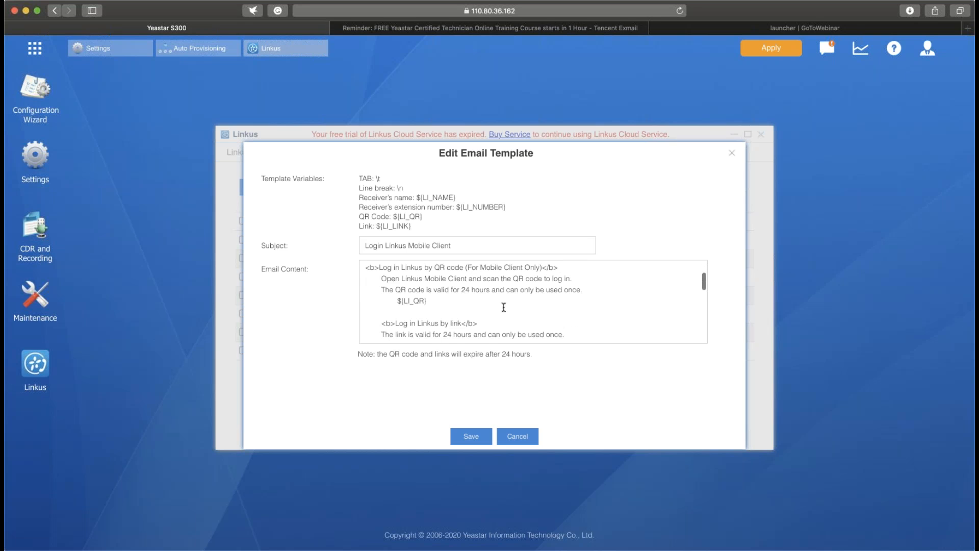
scroll(503, 307, "down", 3)
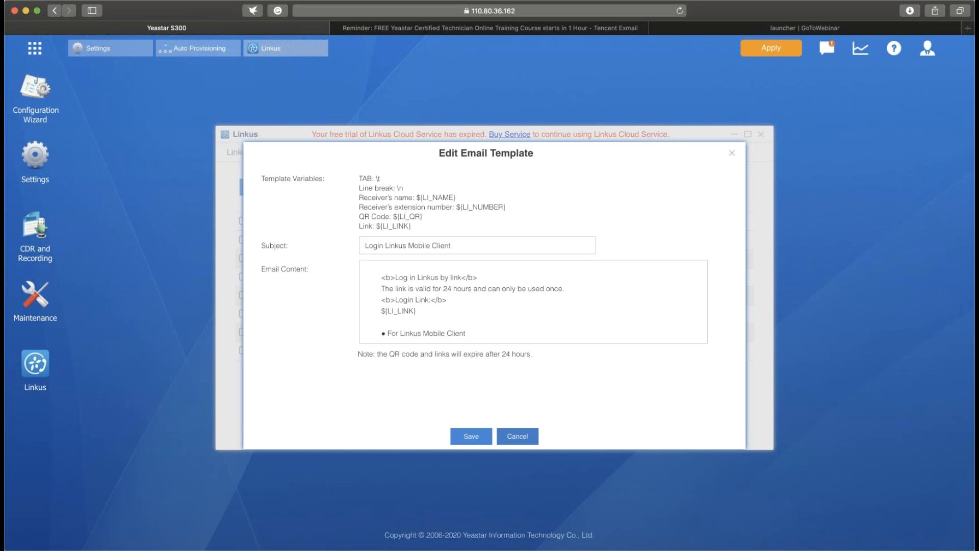
left_click(527, 441)
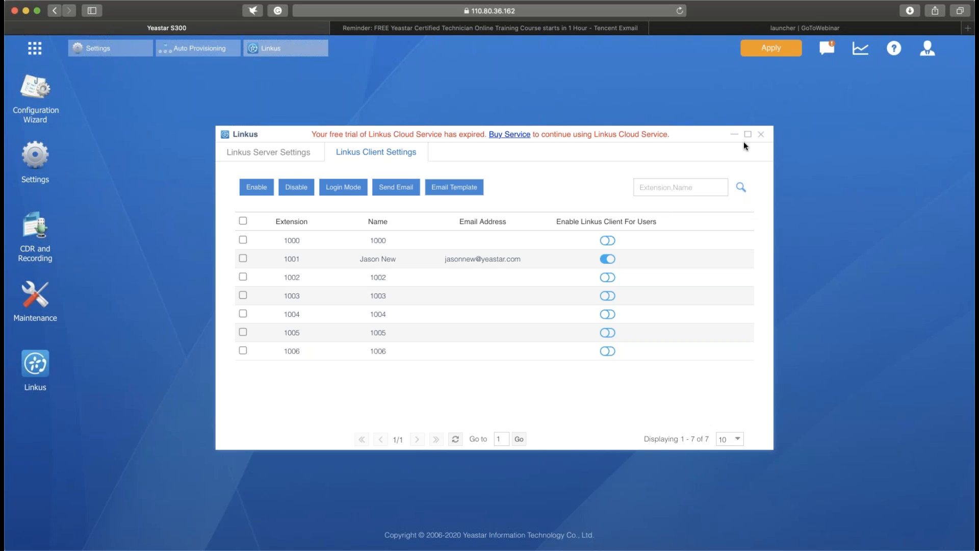
- Close the Linkus settings and apply the pending configuration changes
left_click(763, 137)
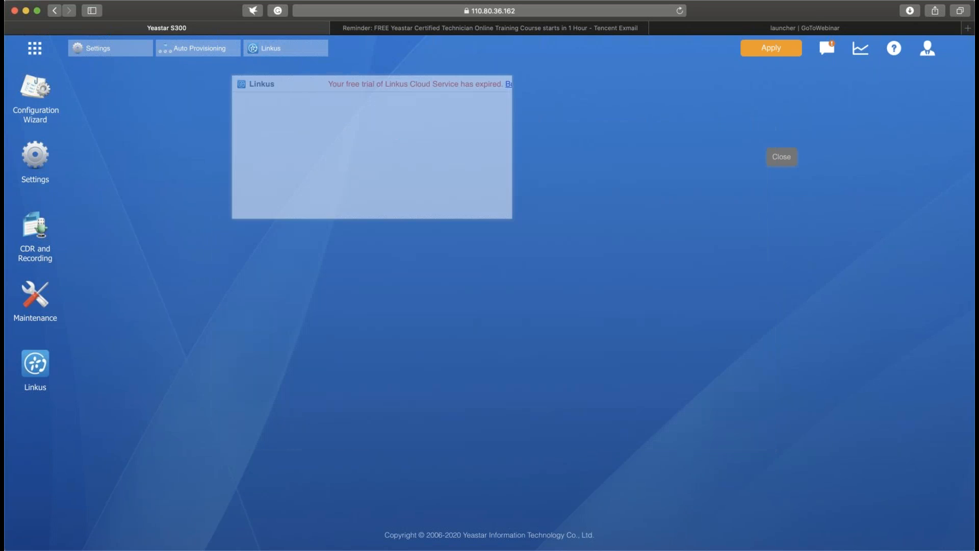
left_click(770, 48)
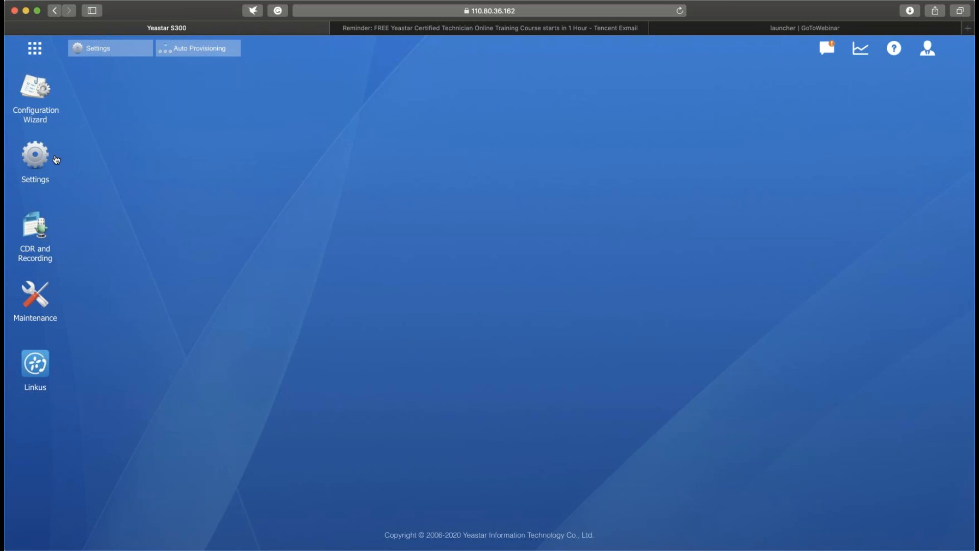
- Open the PBX trunk list in Settings
left_click(37, 156)
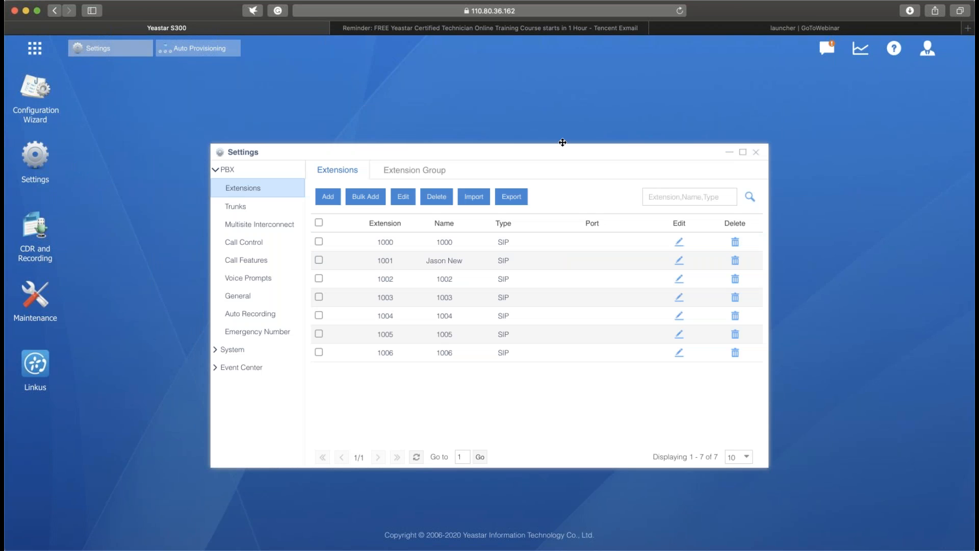
left_click_drag(562, 142, 565, 131)
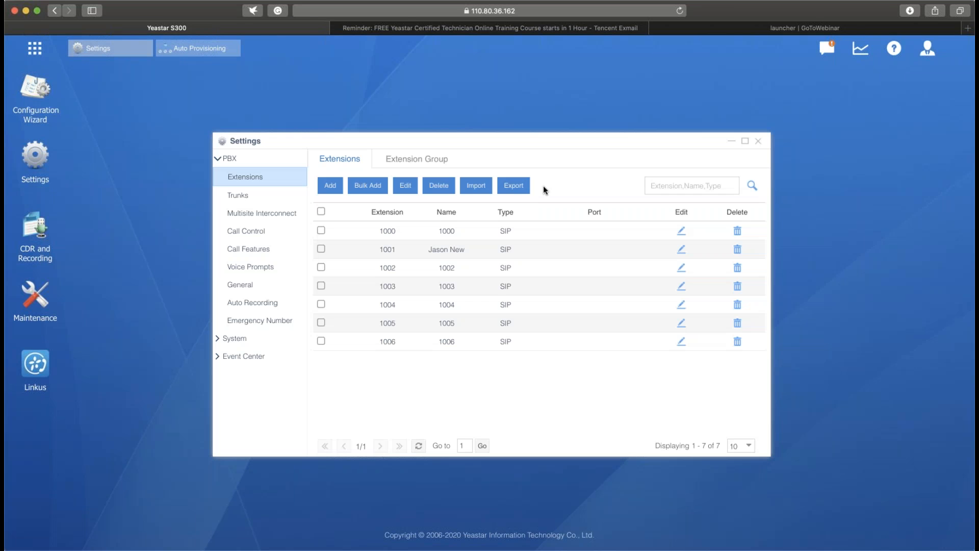
left_click(291, 196)
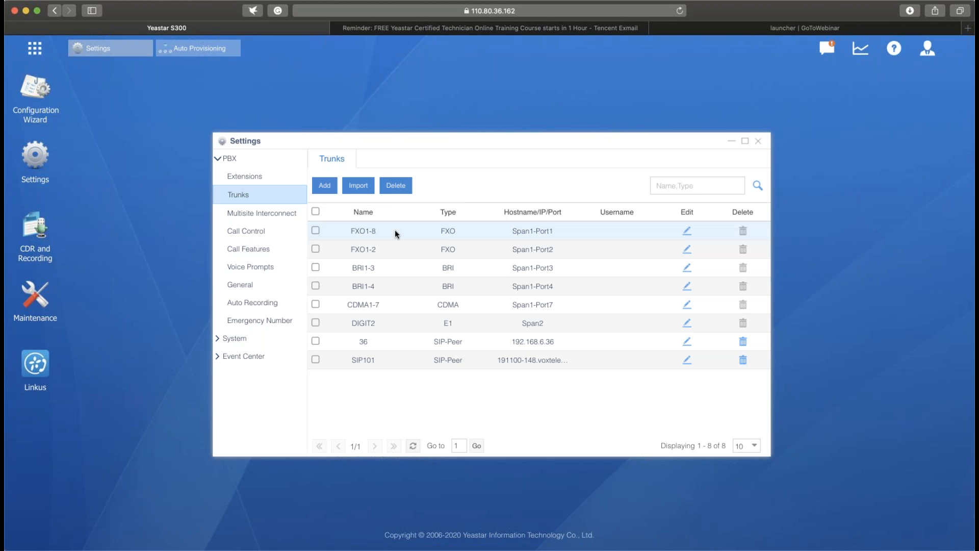
- Examine the basic and advanced settings of the FXO1-8 trunk, including hangup detection and caller ID, and close it unchanged
left_click(687, 231)
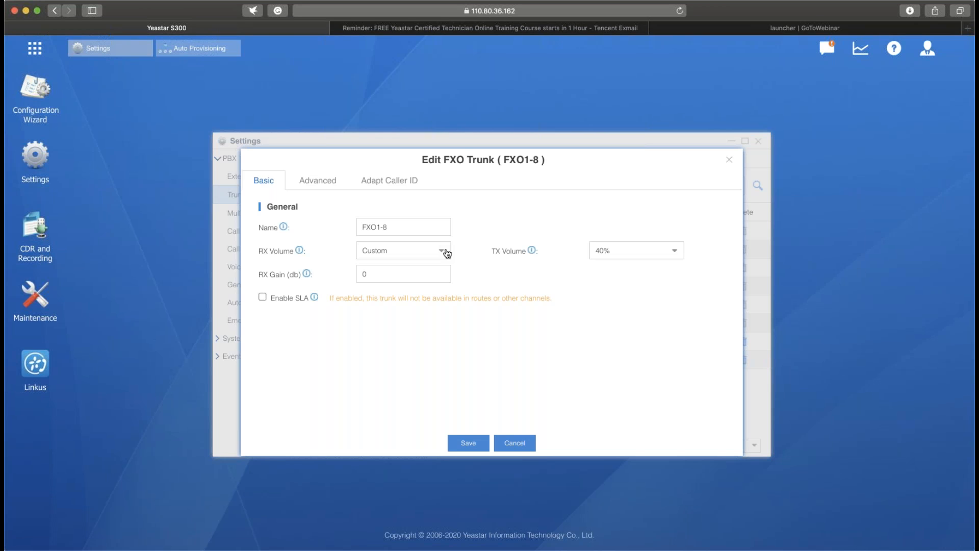
left_click(315, 182)
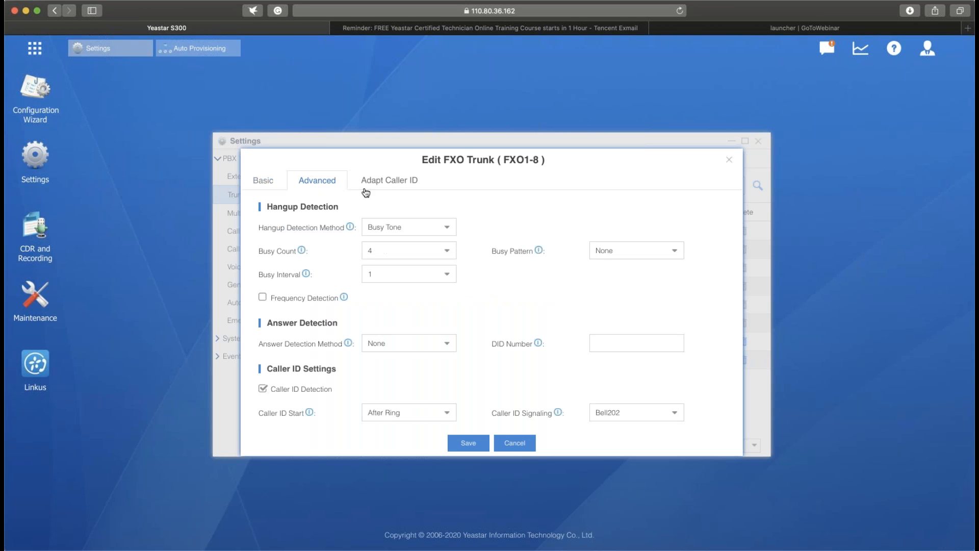
scroll(559, 280, "down", 2)
scroll(558, 284, "down", 1)
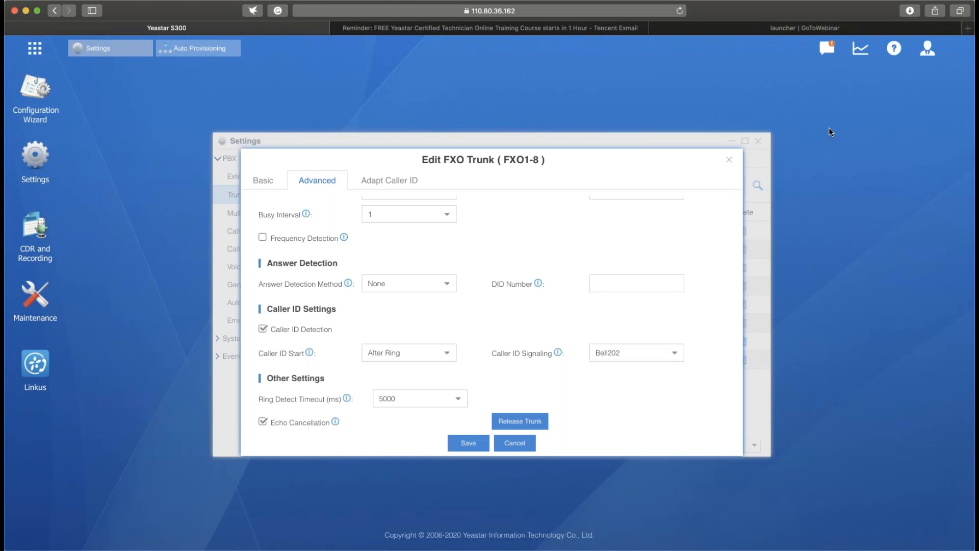
left_click(729, 161)
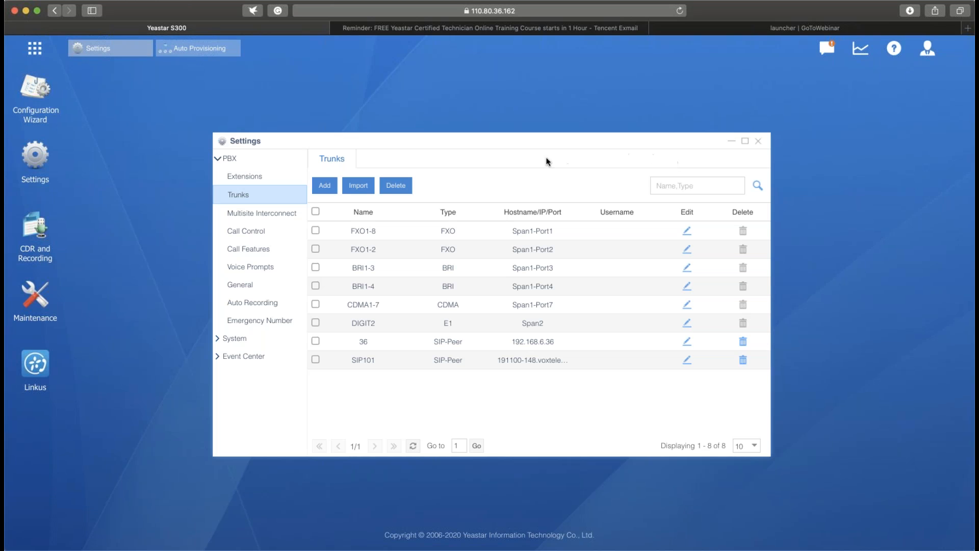
- Add a new VoIP trunk and name it SIP123
left_click(330, 191)
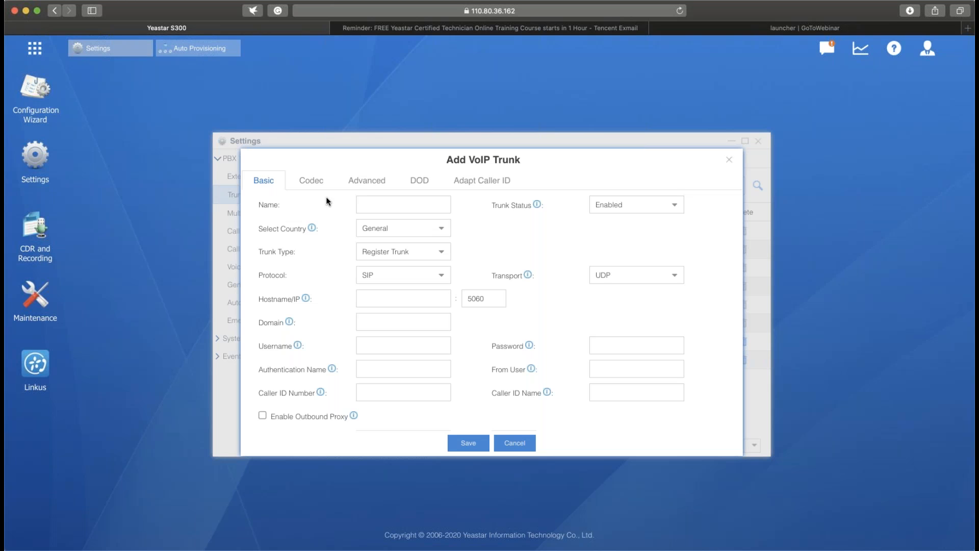
left_click(430, 203)
type("SIP123")
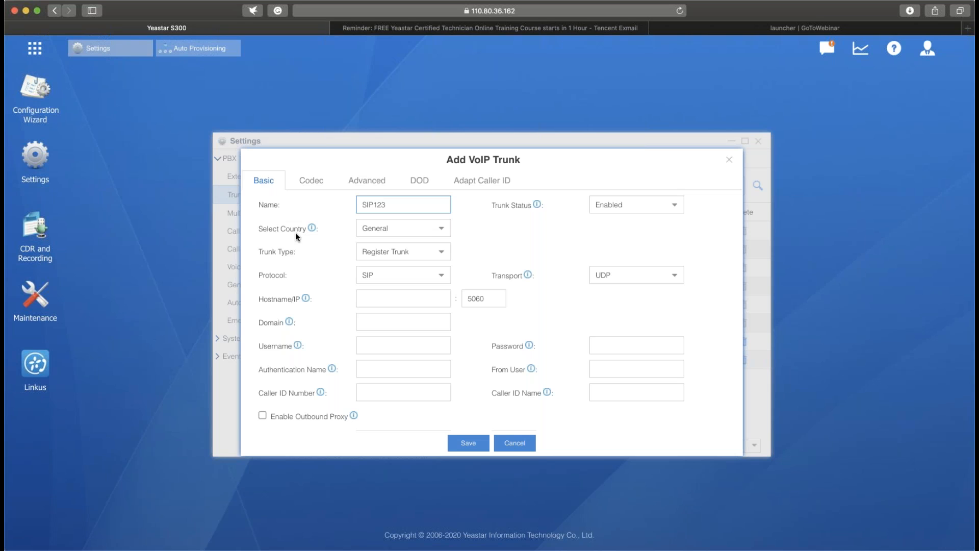
- Set the new trunk's country to United States and its ITSP to Voxtelesys
left_click(449, 229)
scroll(416, 304, "down", 5)
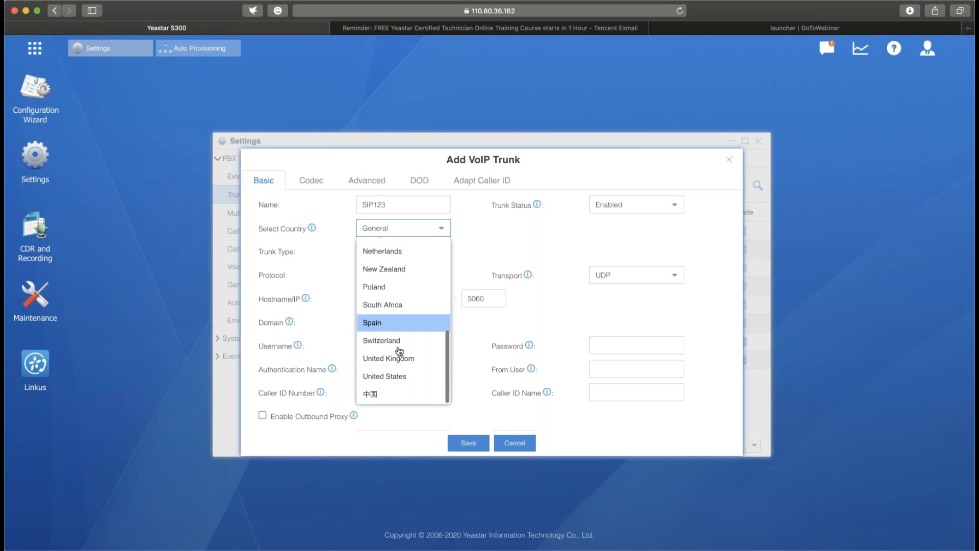
left_click(387, 375)
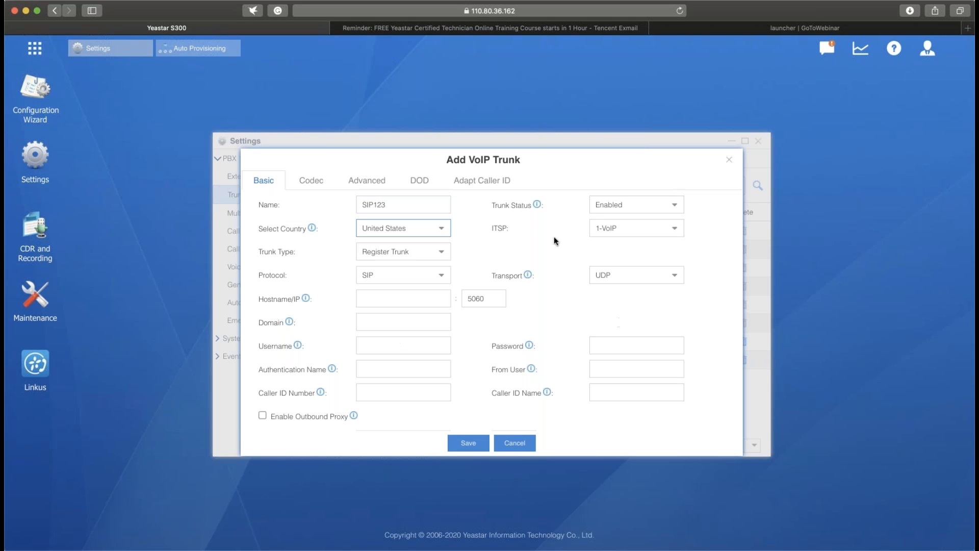
left_click(674, 229)
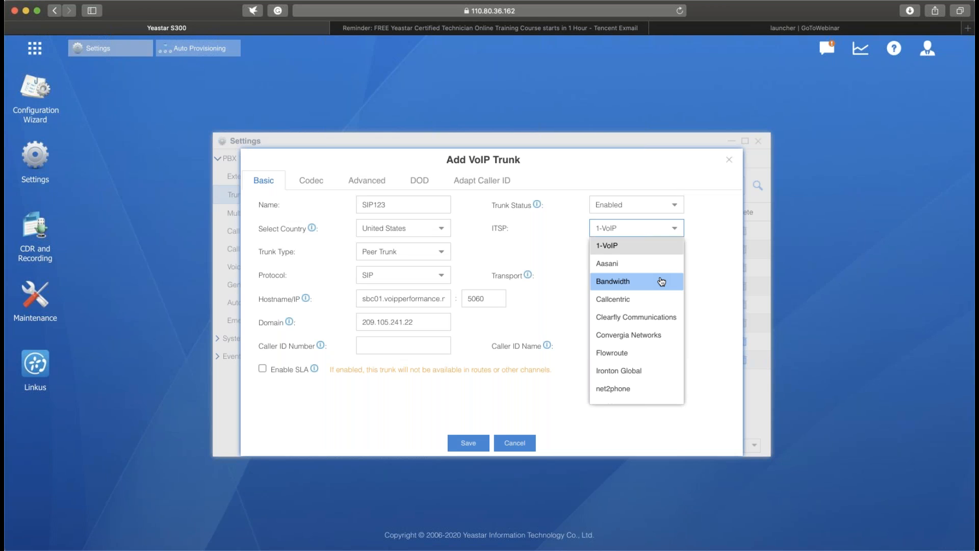
scroll(661, 282, "down", 5)
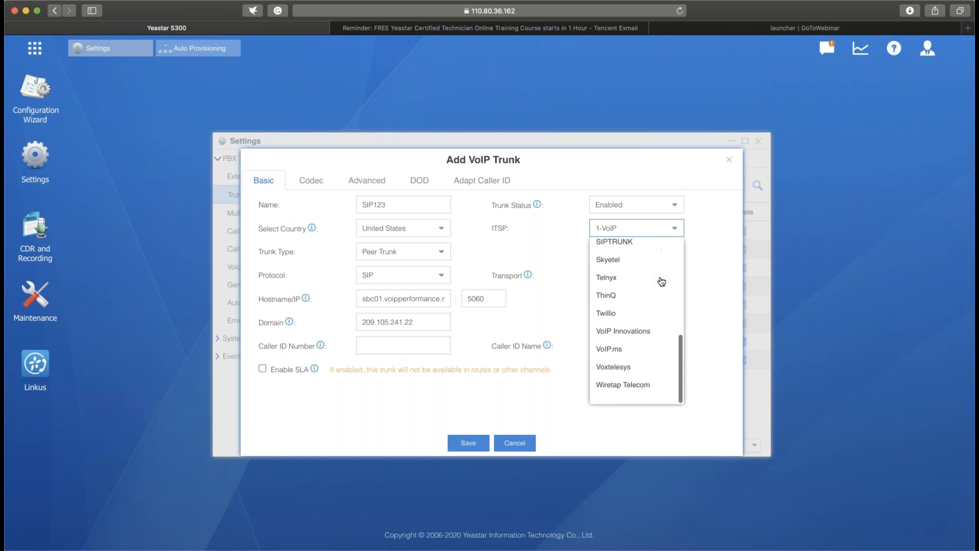
left_click(621, 378)
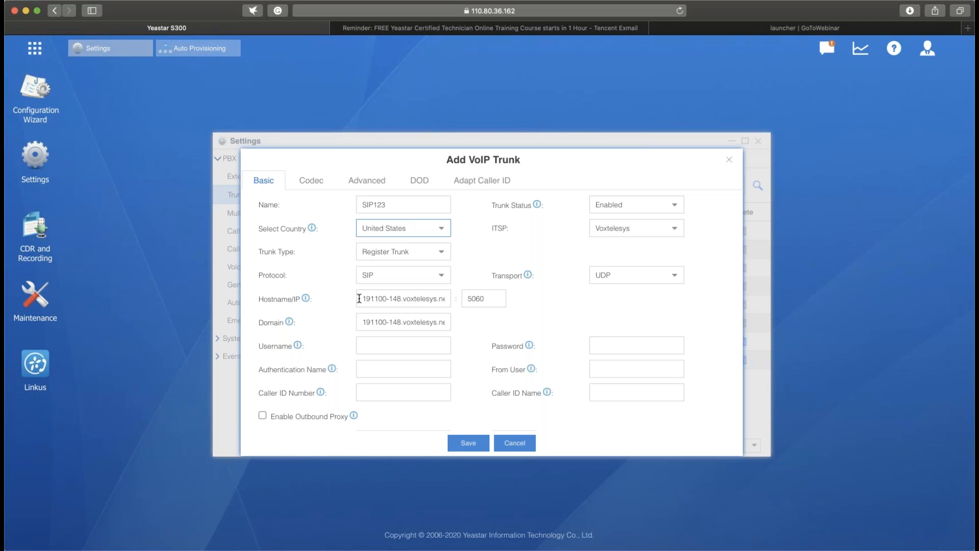
- Look through the new trunk's hostname, username, password, authentication name, From User, caller ID and outbound proxy fields without entering values
left_click_drag(359, 298, 419, 301)
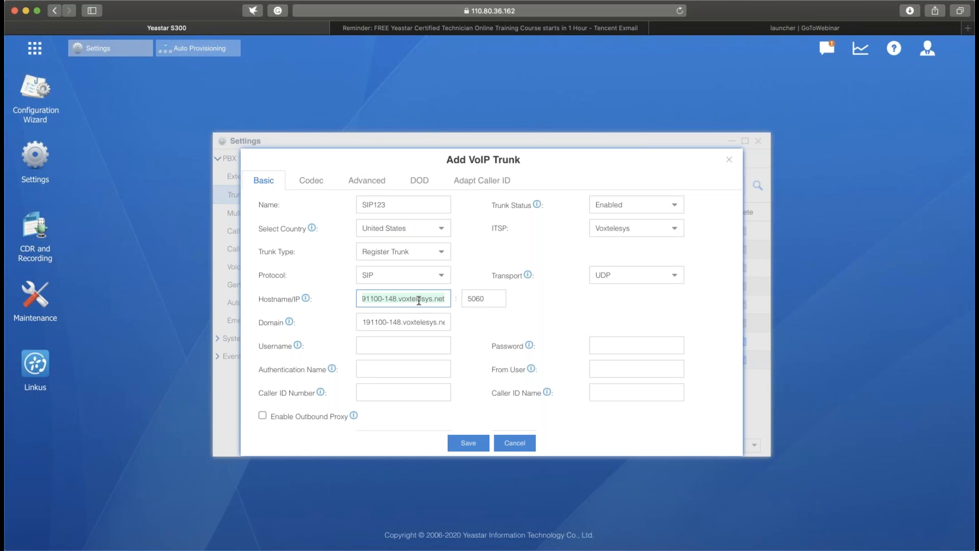
left_click(435, 348)
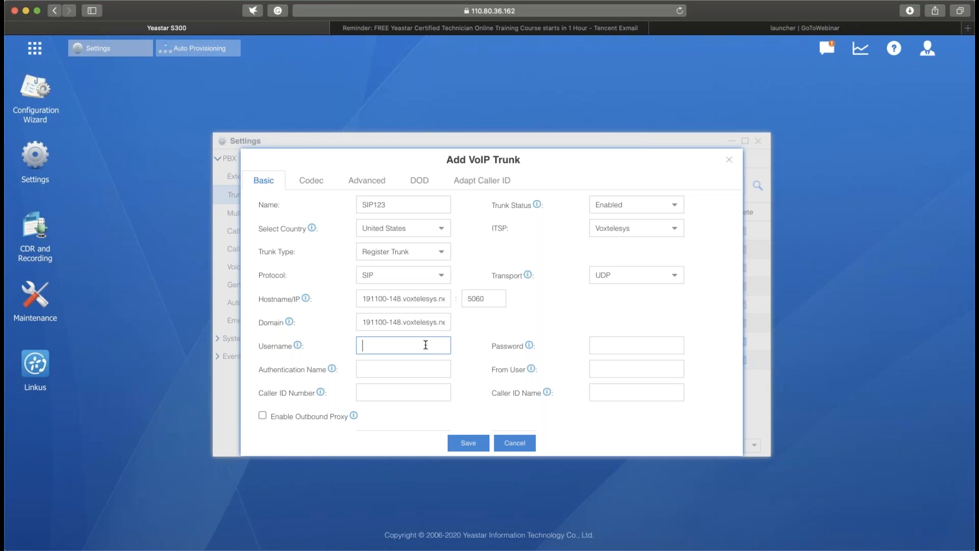
left_click(610, 341)
key("Tab")
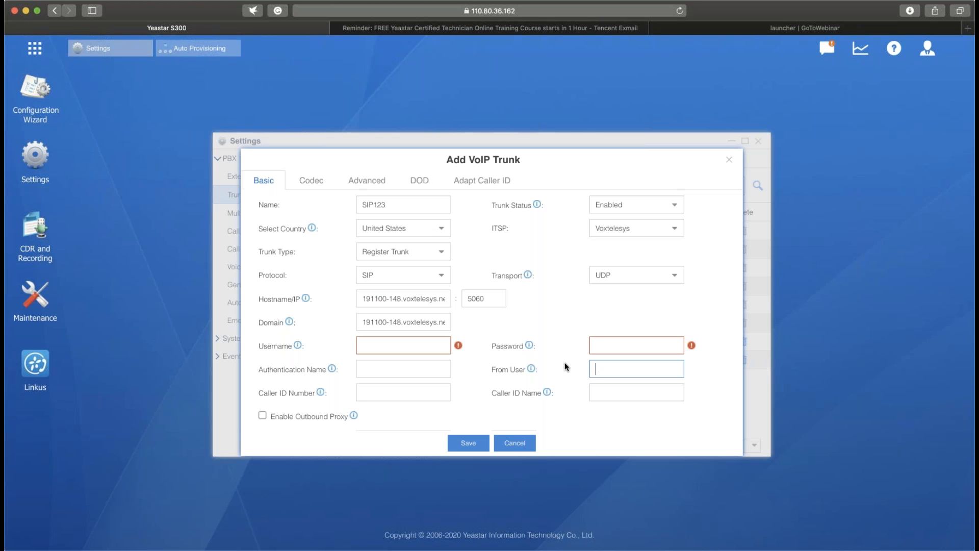
left_click(426, 393)
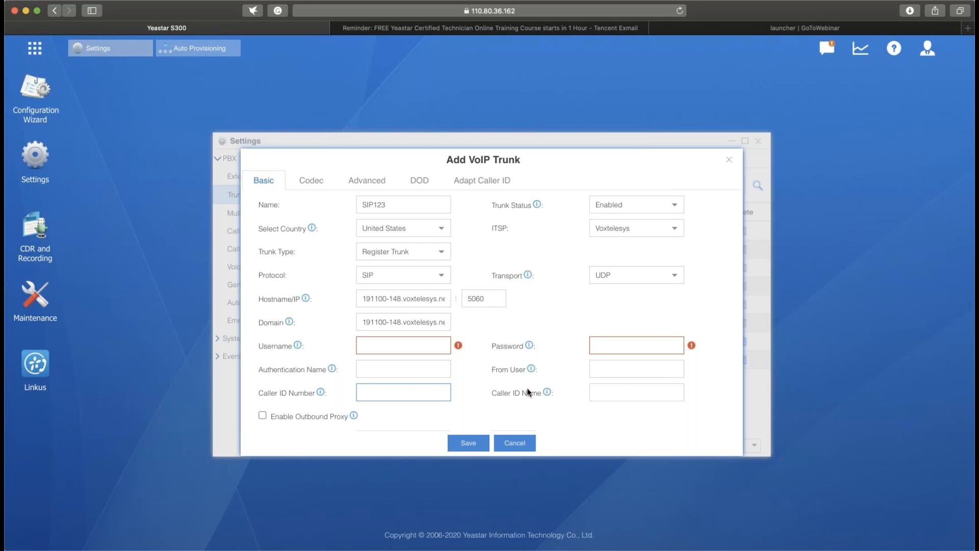
scroll(527, 387, "down", 2)
left_click(623, 344)
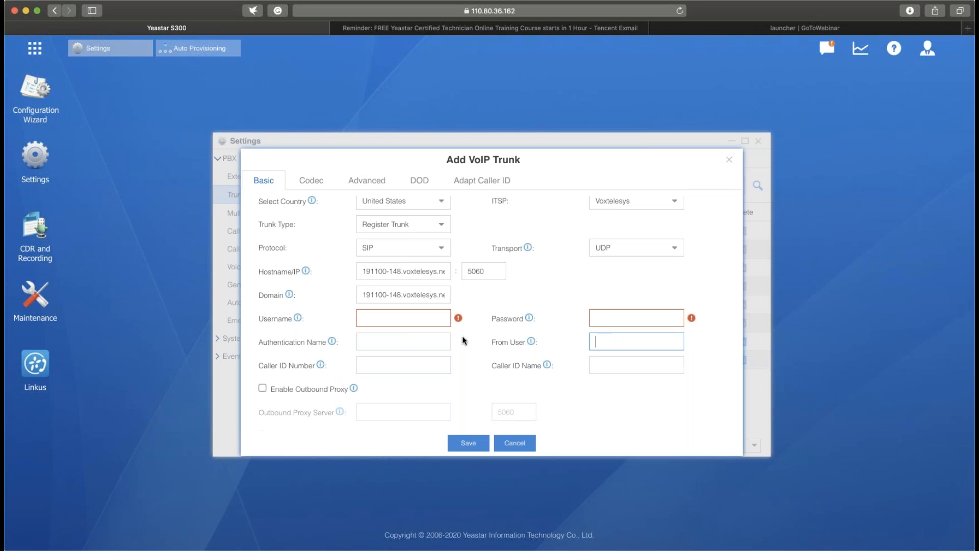
left_click(435, 335)
left_click(472, 365)
scroll(561, 271, "up", 2)
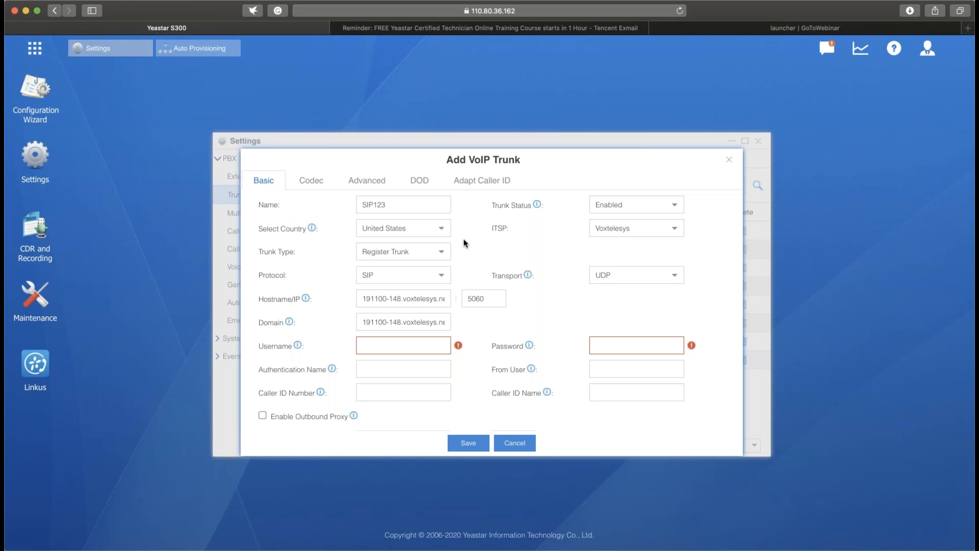
- Change the country of the new VoIP trunk SIP123 to General
left_click(441, 228)
scroll(430, 262, "up", 10)
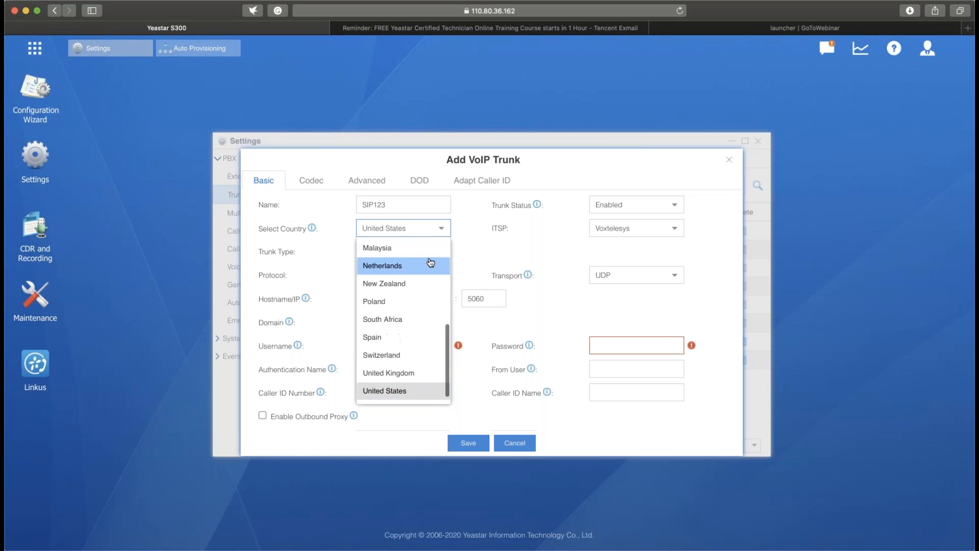
left_click(430, 261)
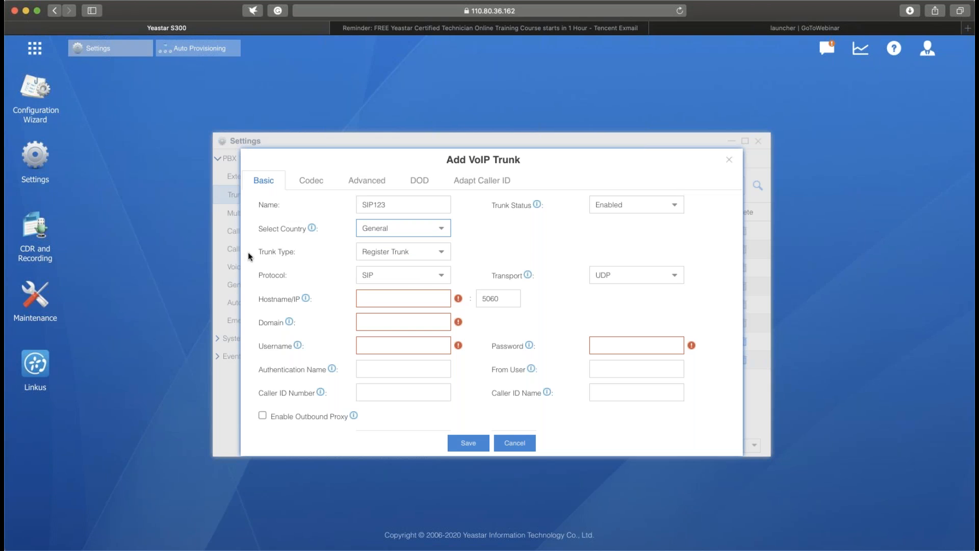
- Review the Register Trunk configuration for SIP123 and switch the trunk type to Peer Trunk
scroll(267, 255, "down", 1)
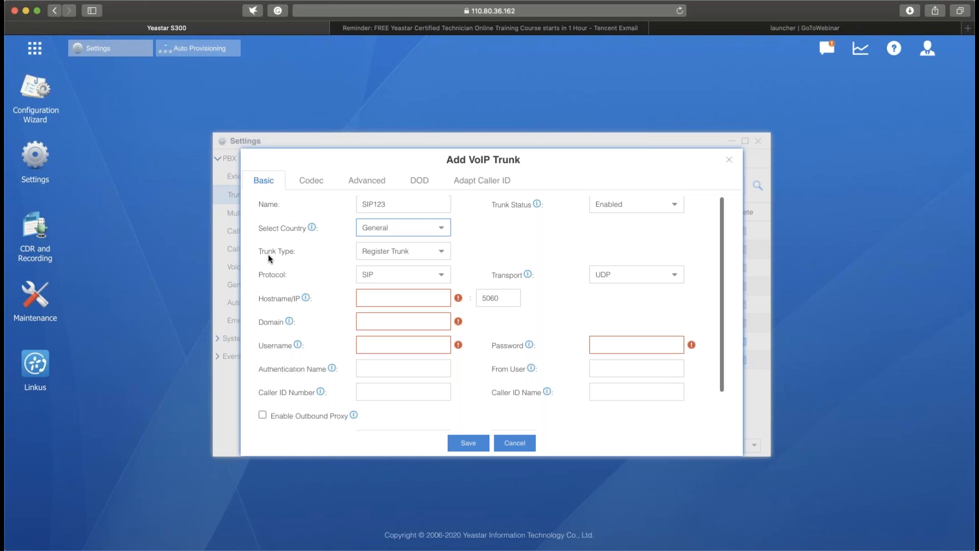
left_click(449, 252)
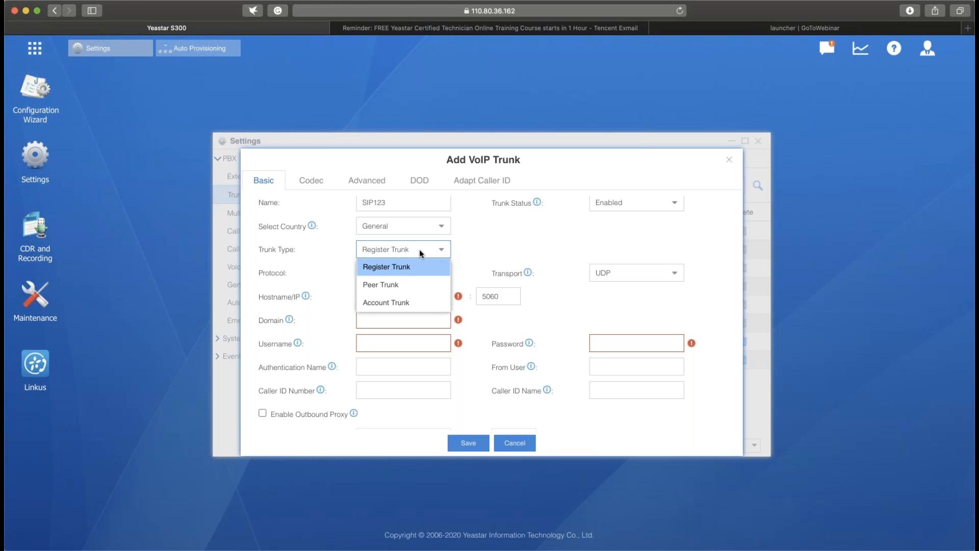
left_click(404, 269)
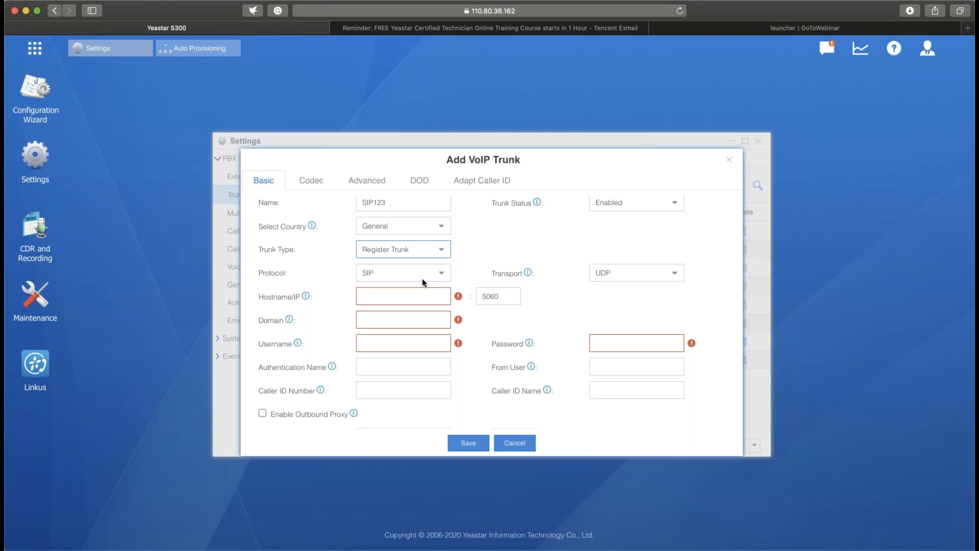
left_click(427, 295)
left_click(440, 251)
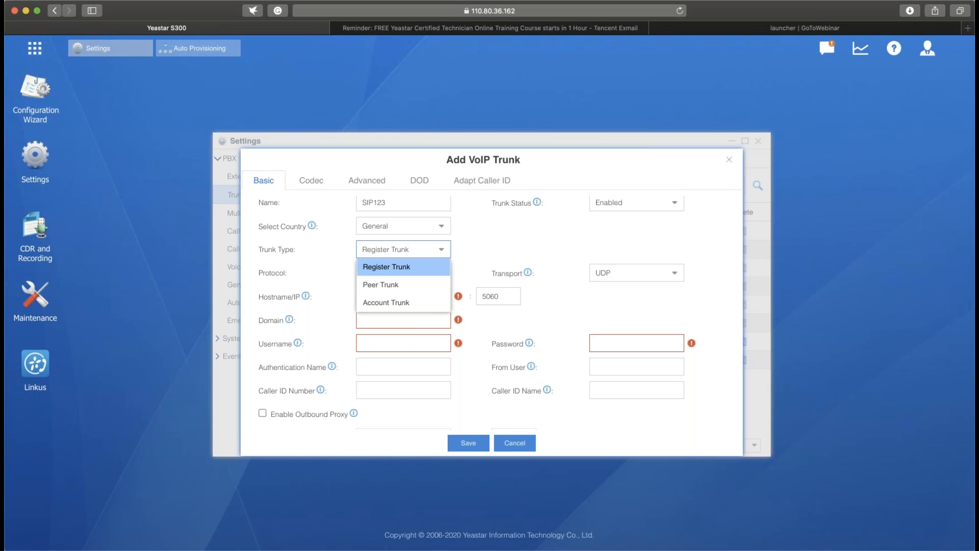
left_click(414, 282)
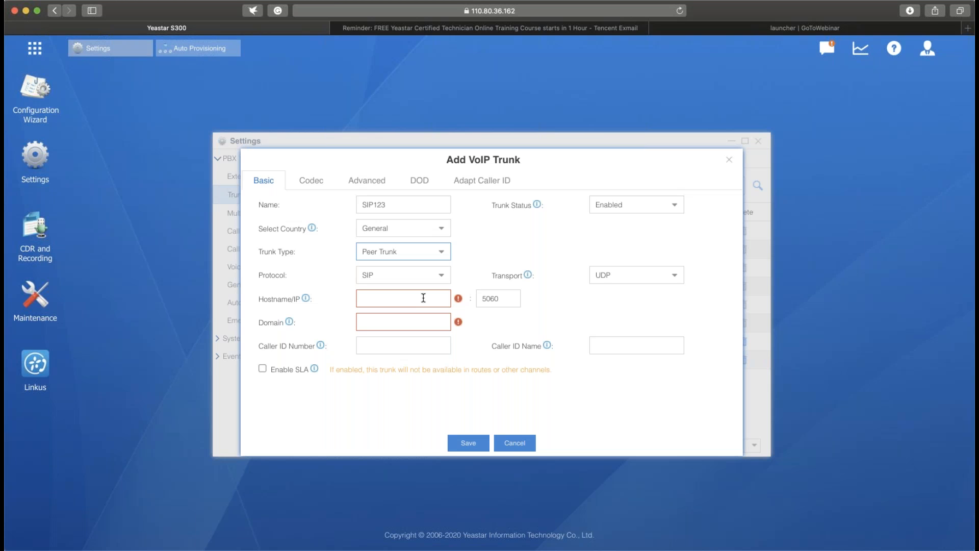
- Look at the peer trunk's Hostname/IP field and discard the SIP123 trunk without saving
left_click(424, 298)
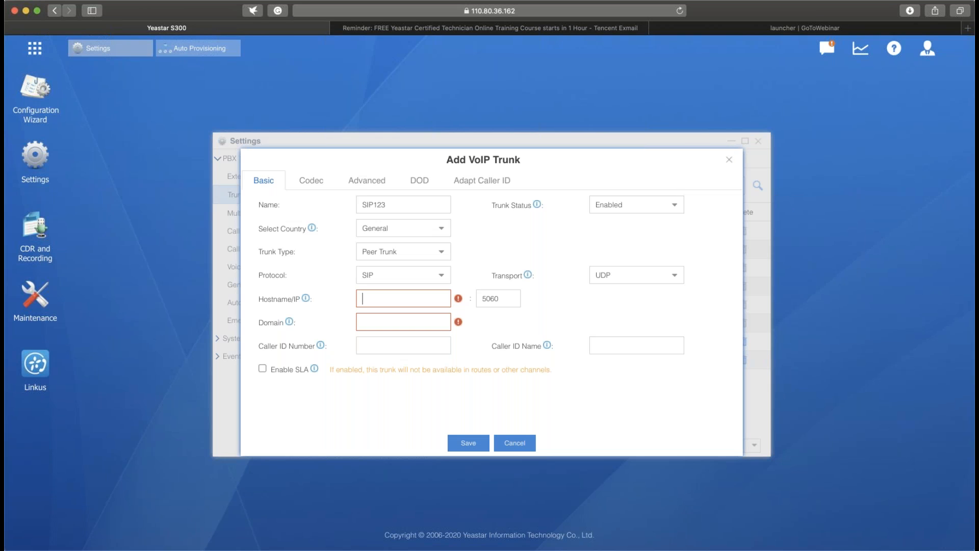
left_click(515, 442)
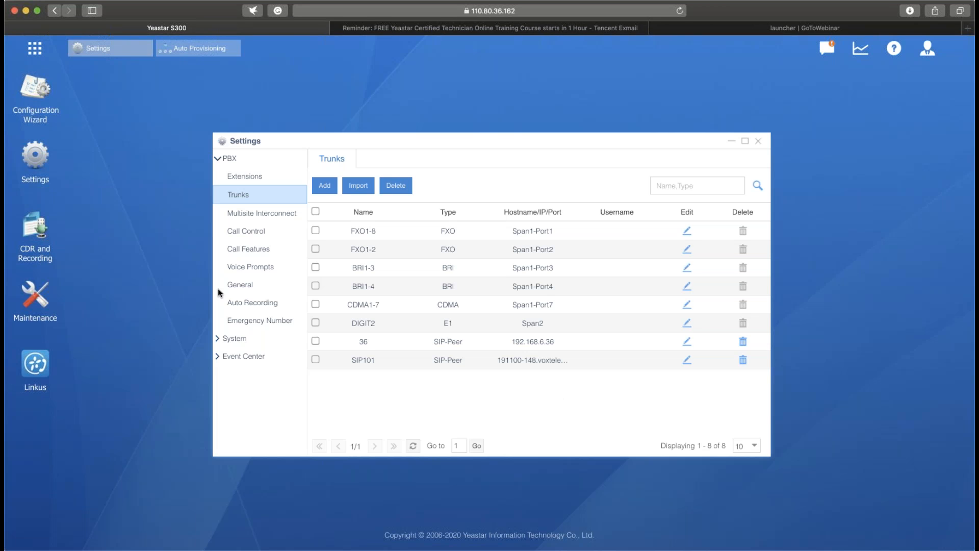
- Delete the incoming101 inbound route and the outbound routes code and outgoing101
left_click(244, 227)
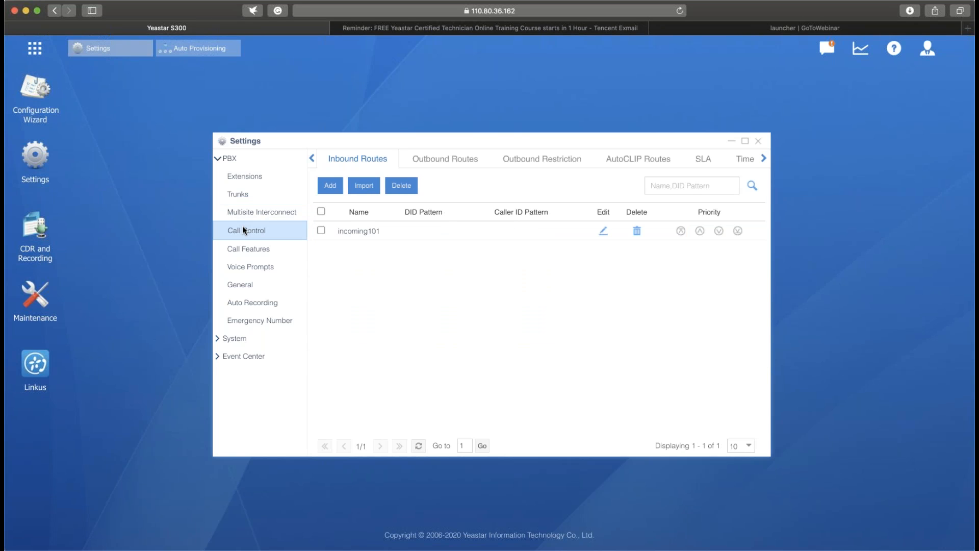
left_click(321, 211)
left_click(400, 189)
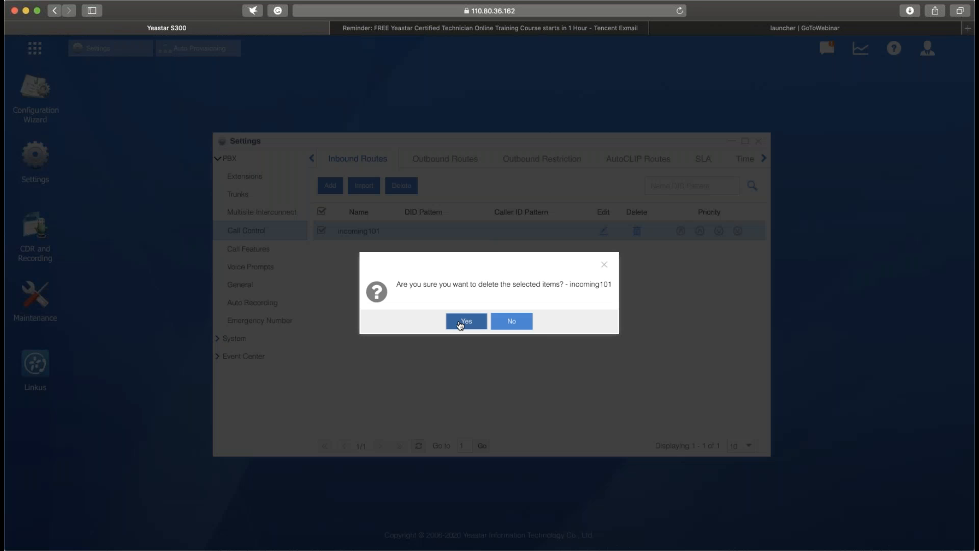
left_click(464, 323)
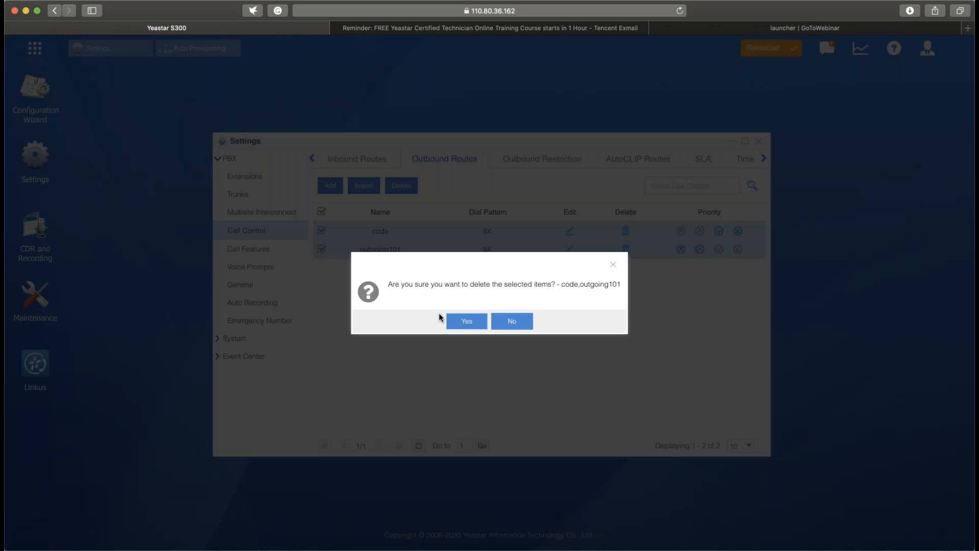
left_click(451, 318)
- Delete the time conditions weekends, lunch and business_hour, and return to the inbound routes
left_click(748, 159)
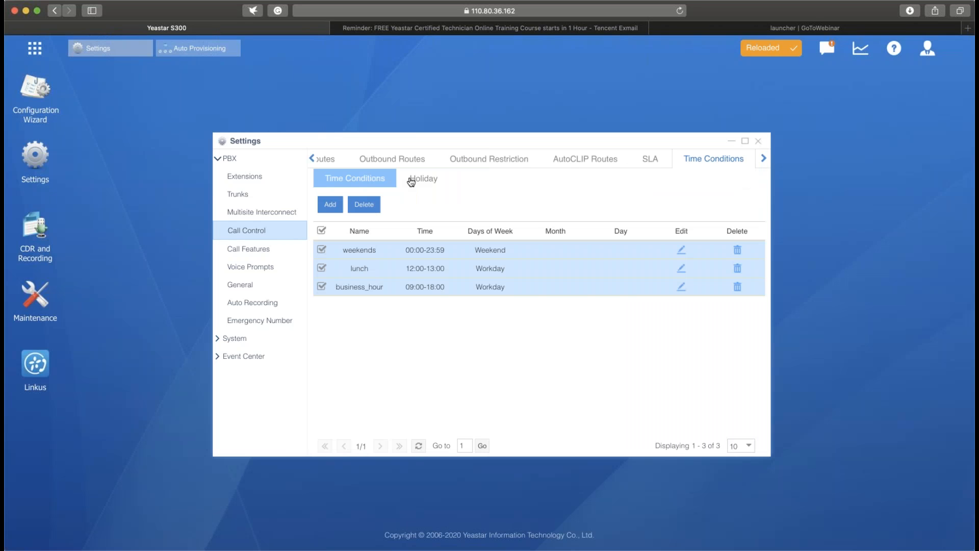
left_click(364, 204)
left_click(483, 320)
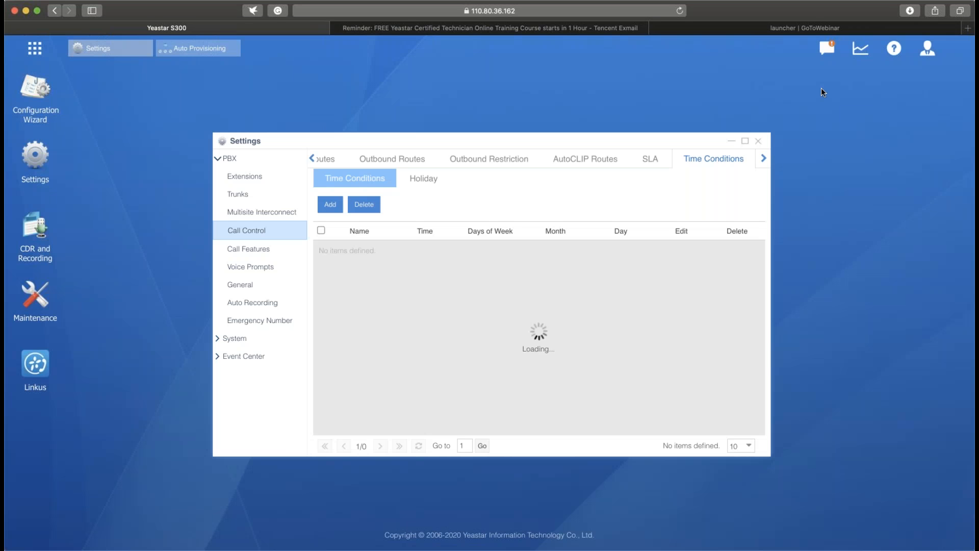
left_click(334, 160)
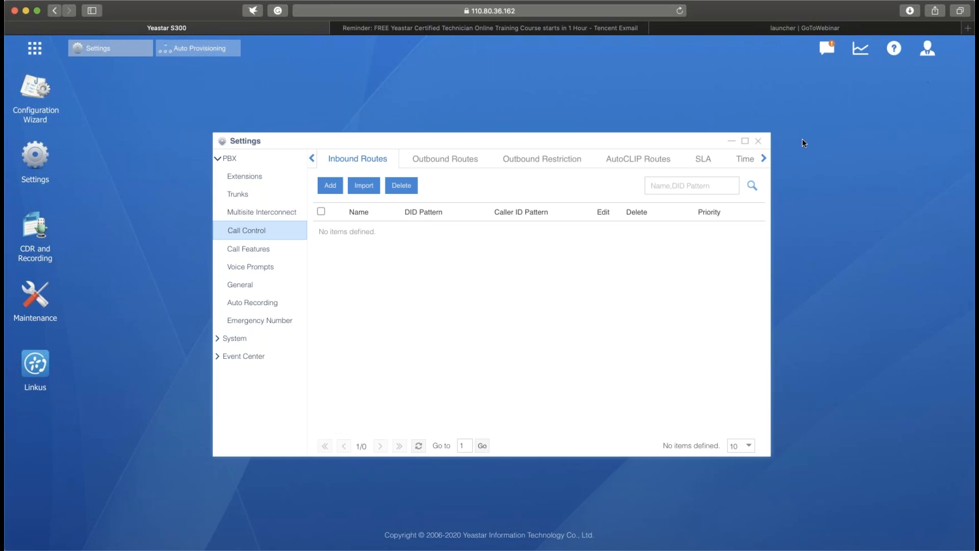
- Start a new time condition named business with hours from 09:00 to 18:00
left_click(744, 159)
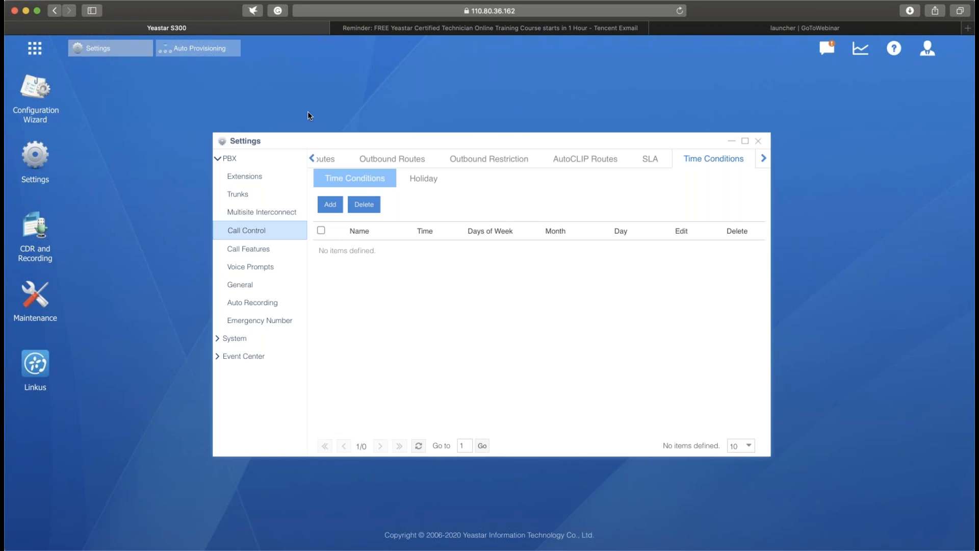
left_click(330, 206)
left_click(427, 180)
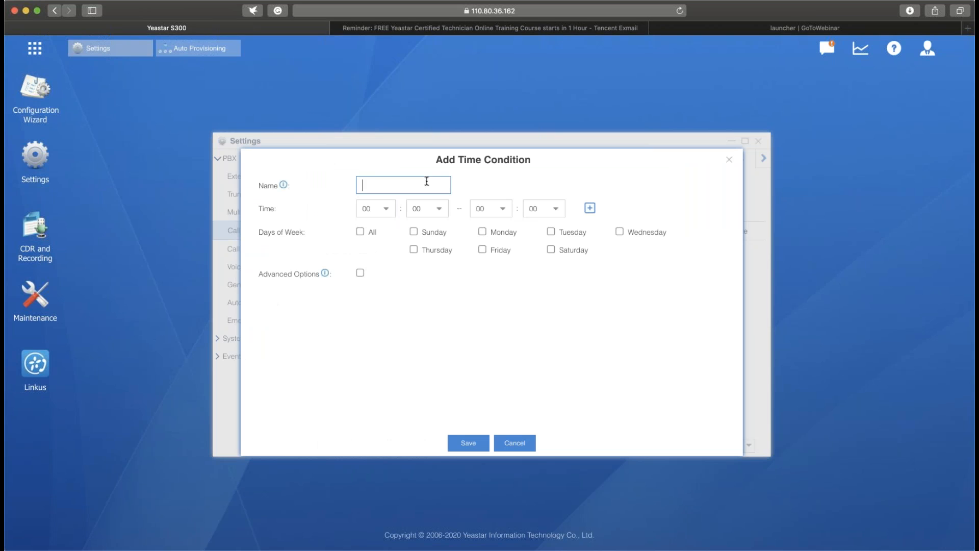
type("business")
left_click(384, 212)
scroll(385, 237, "down", 3)
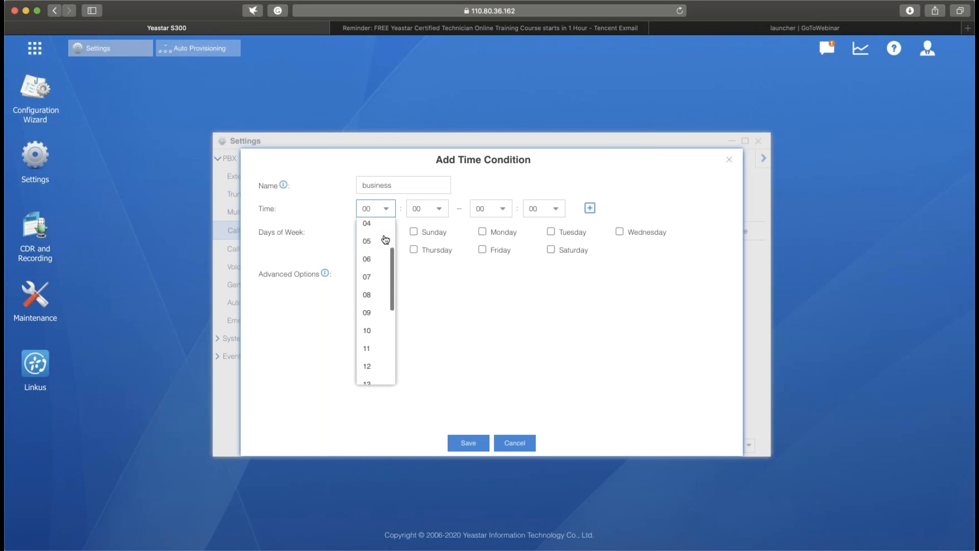
left_click(367, 307)
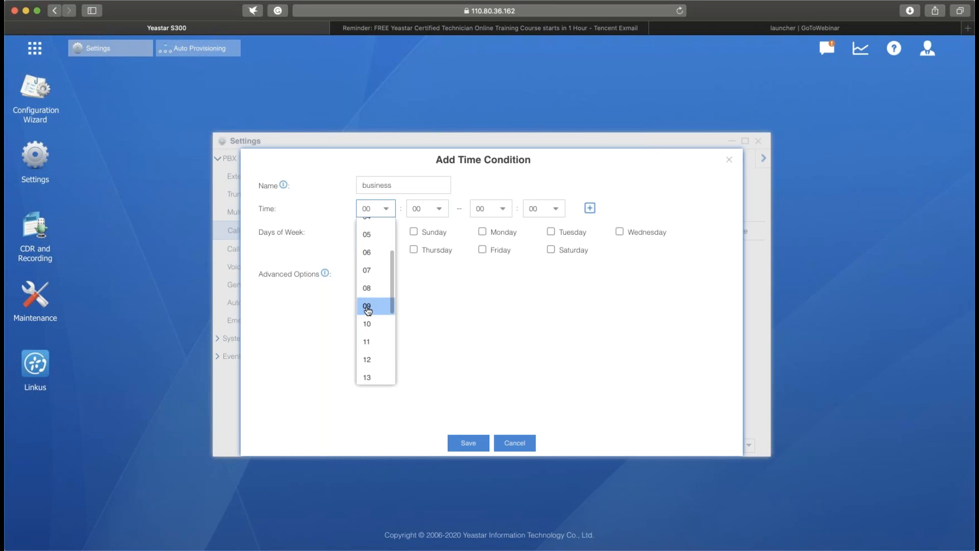
left_click(509, 215)
scroll(501, 245, "down", 5)
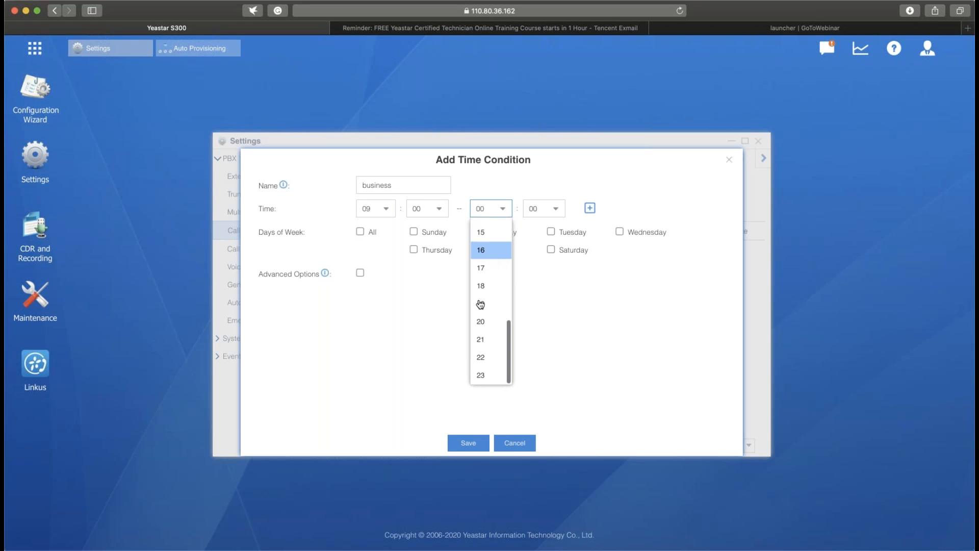
left_click(484, 281)
- Set the business condition's days to Monday through Friday, check its advanced month and day options, and save it without them
left_click(506, 248)
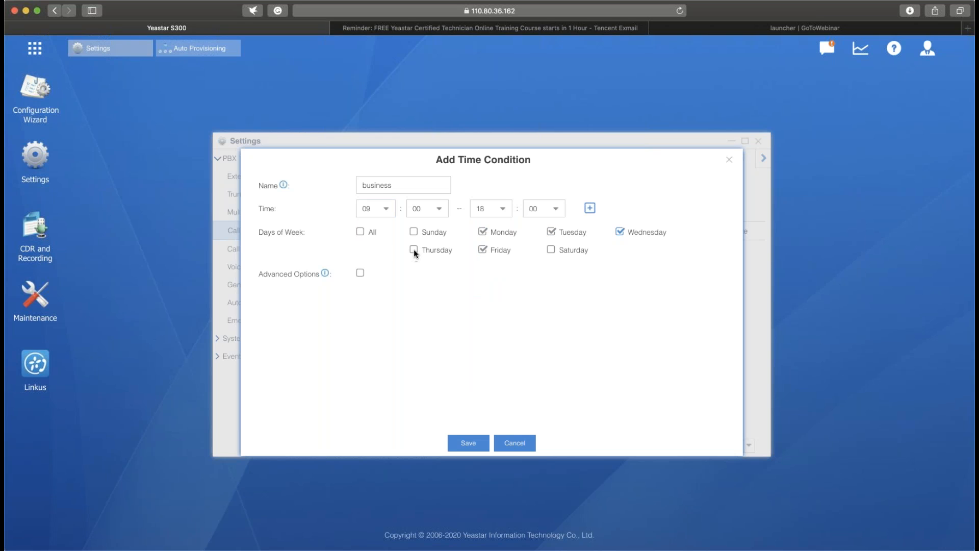
left_click(360, 273)
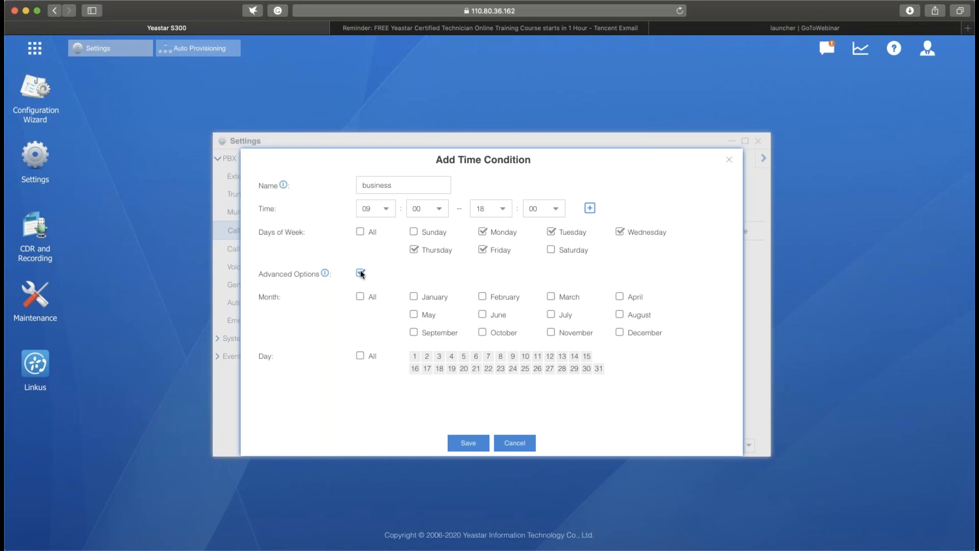
left_click(360, 273)
left_click(451, 443)
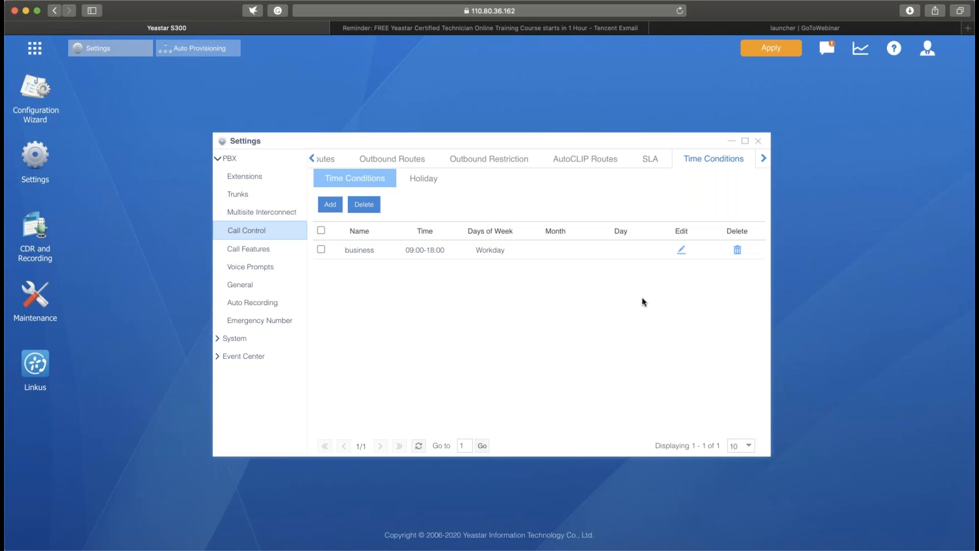
- Start another time condition named lunch with hours from 12:00 to 13:00
left_click(330, 205)
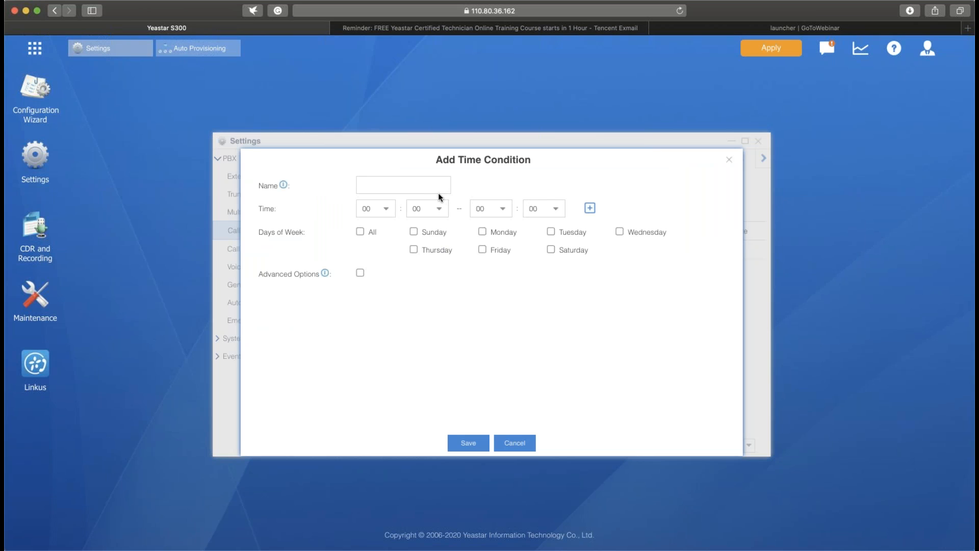
left_click(438, 185)
type("lunch")
left_click(388, 210)
scroll(382, 250, "down", 3)
left_click(369, 332)
left_click(499, 208)
scroll(500, 328, "down", 3)
left_click(489, 331)
- Set the lunch condition's days to Monday through Friday, save it, and apply the configuration changes
left_click(480, 231)
left_click(552, 232)
left_click(493, 253)
left_click(468, 443)
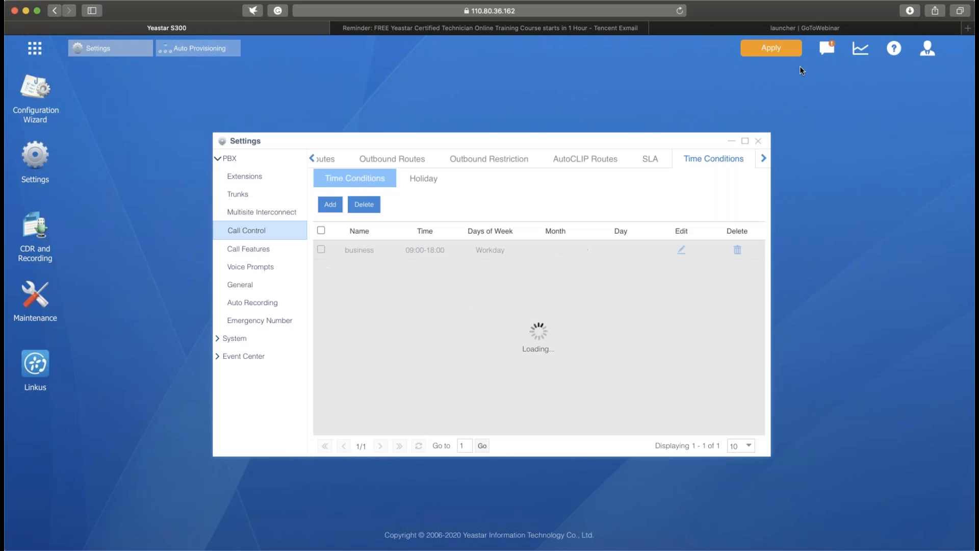
left_click(792, 52)
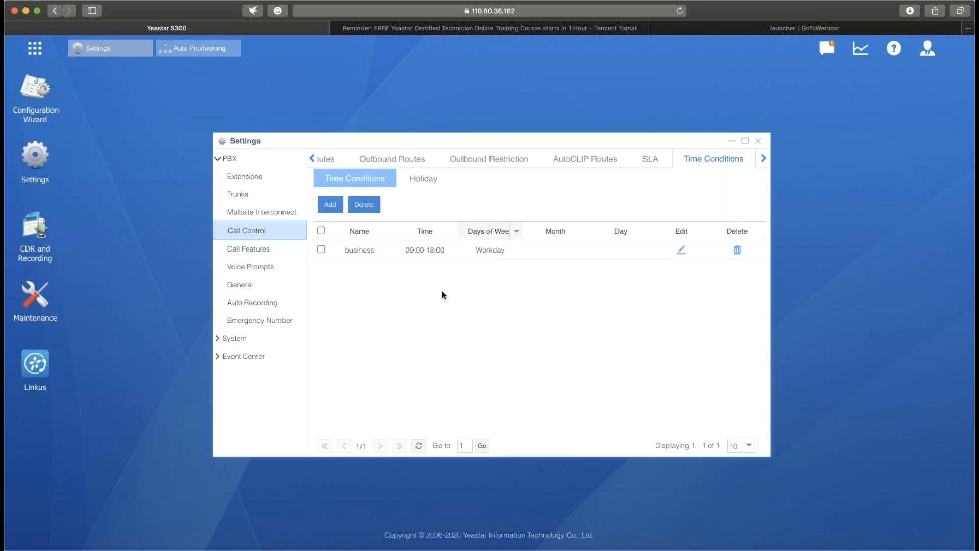
- Enter the lunch time condition again with hours from 12:00 to 13:00
left_click(332, 206)
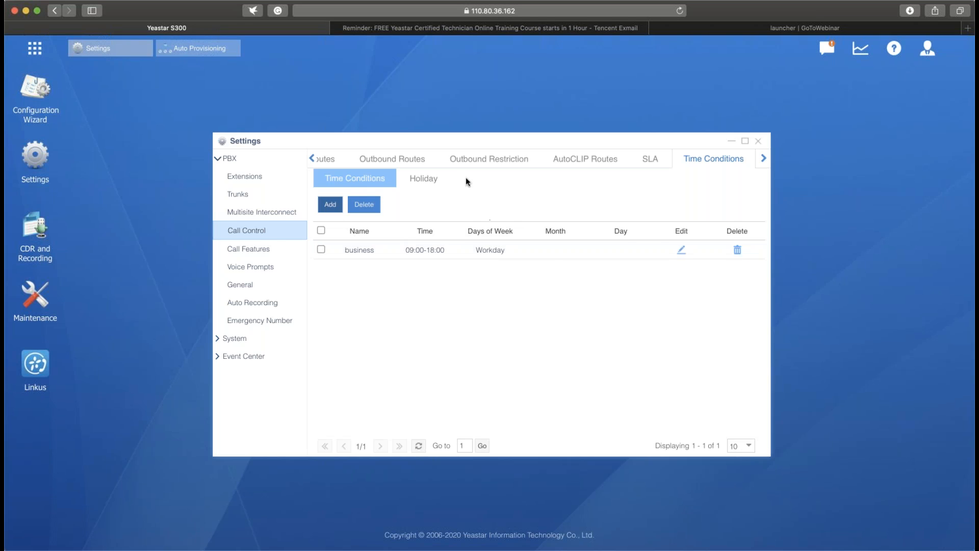
type("lunch")
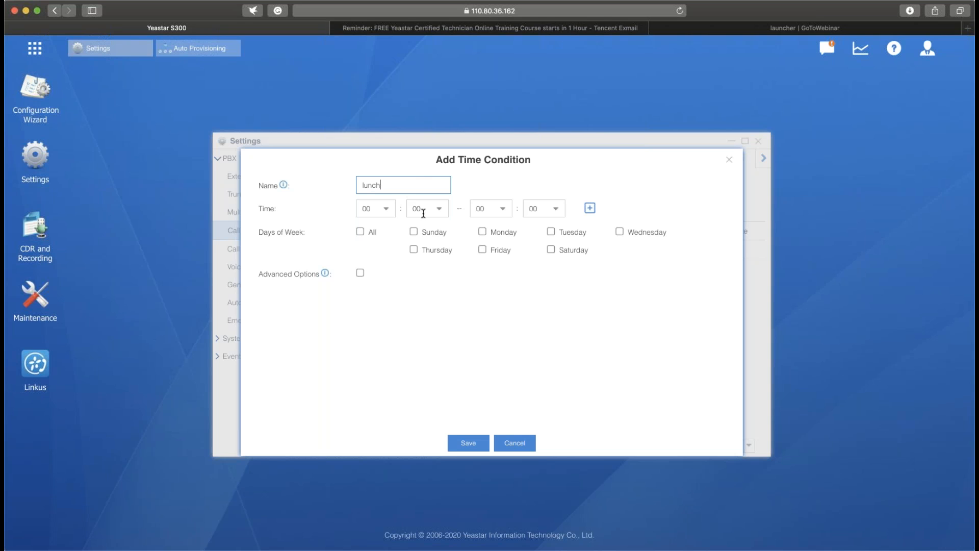
left_click(384, 211)
scroll(376, 319, "down", 2)
scroll(376, 319, "down", 3)
left_click(380, 310)
left_click(502, 212)
scroll(494, 268, "down", 3)
left_click(485, 309)
- Try to save the repeated lunch condition for Monday through Friday, and cancel the entry
left_click(482, 231)
left_click(482, 249)
left_click(630, 233)
left_click(413, 249)
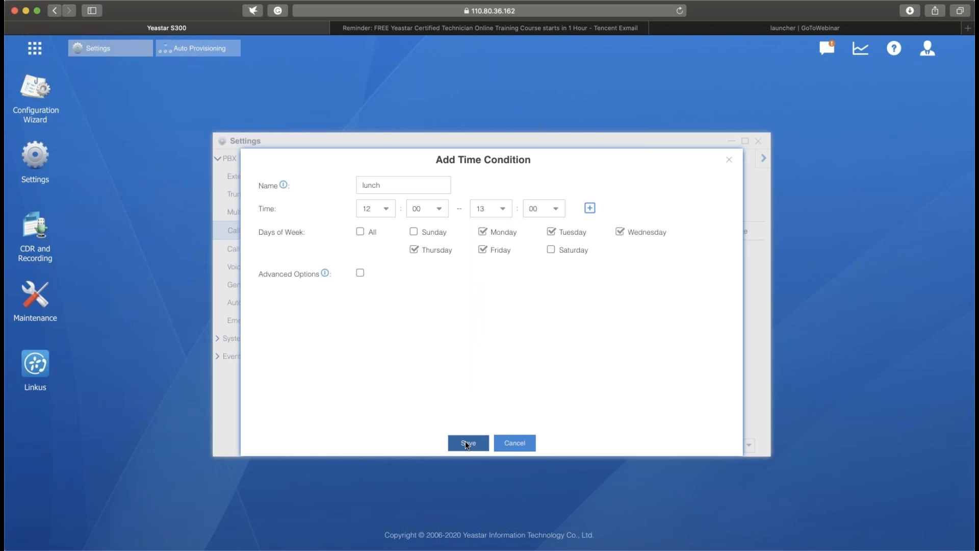
left_click(465, 441)
left_click(497, 314)
left_click(515, 443)
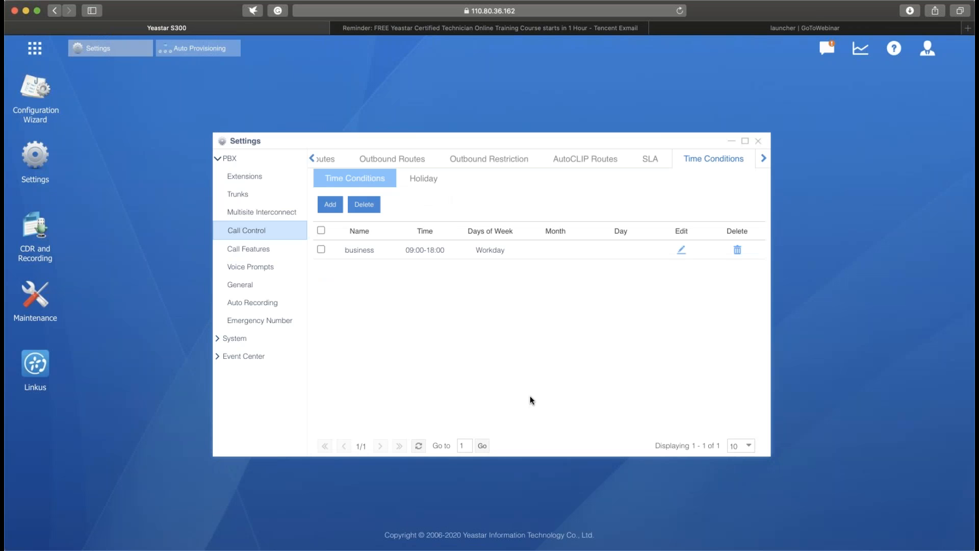
- Reload the PBX web page and reopen the Time Conditions list under Call Control
left_click(680, 11)
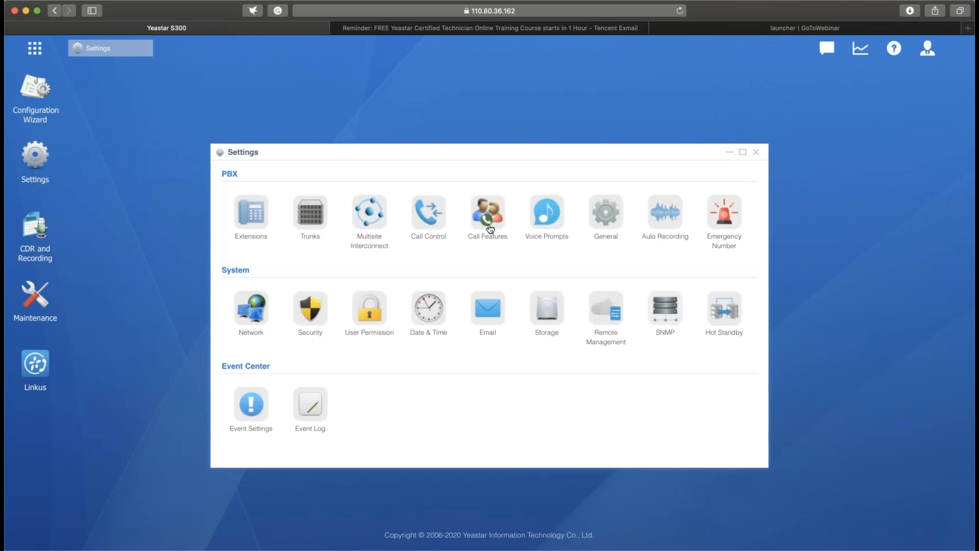
left_click(447, 221)
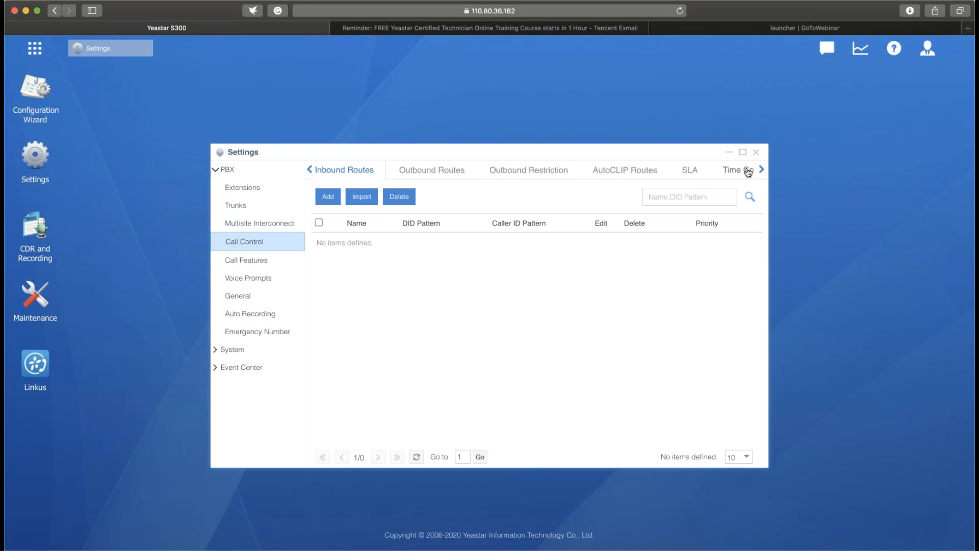
left_click(744, 170)
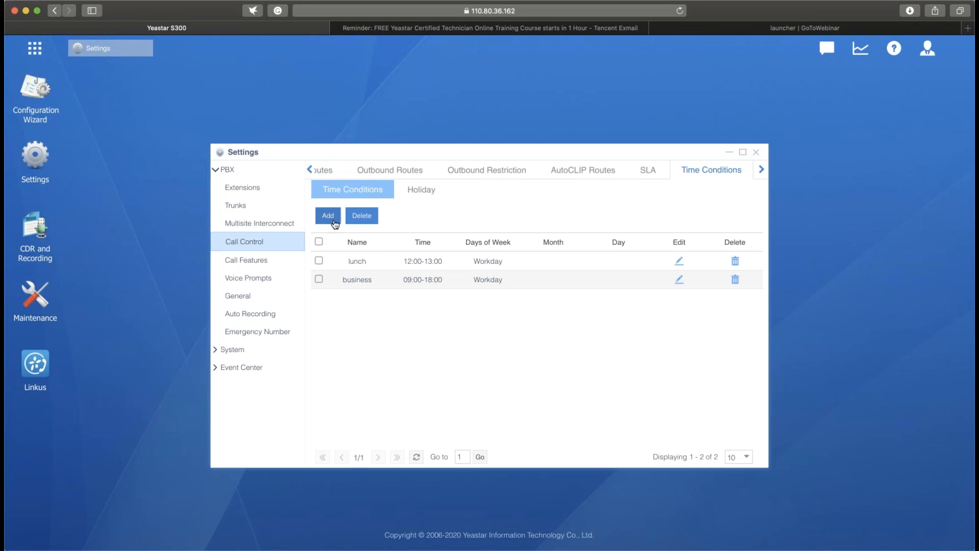
- Start a new time condition named weekends
left_click(333, 219)
left_click(400, 197)
type("week")
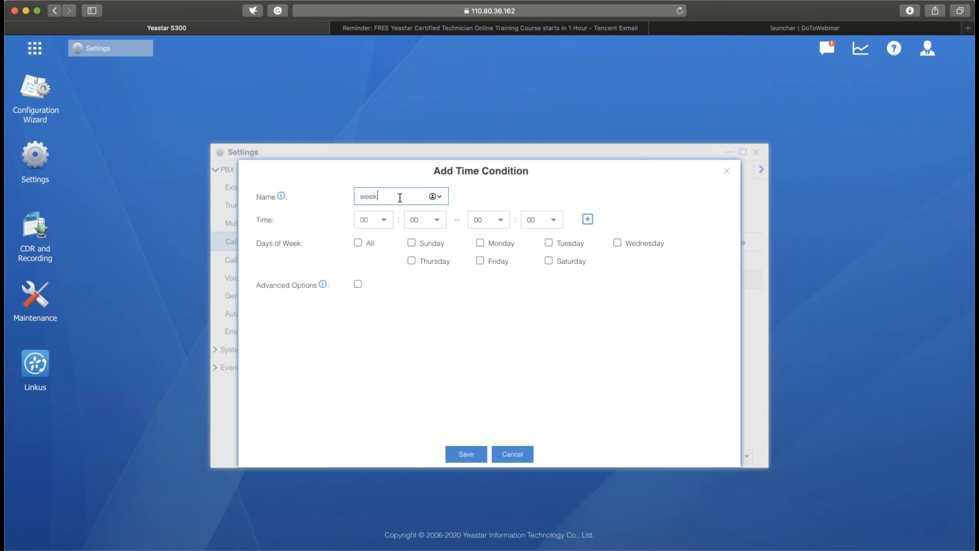
type("ends")
- Set the weekends condition's end time to 23:59 so that it covers the whole day
left_click(502, 226)
scroll(503, 254, "down", 5)
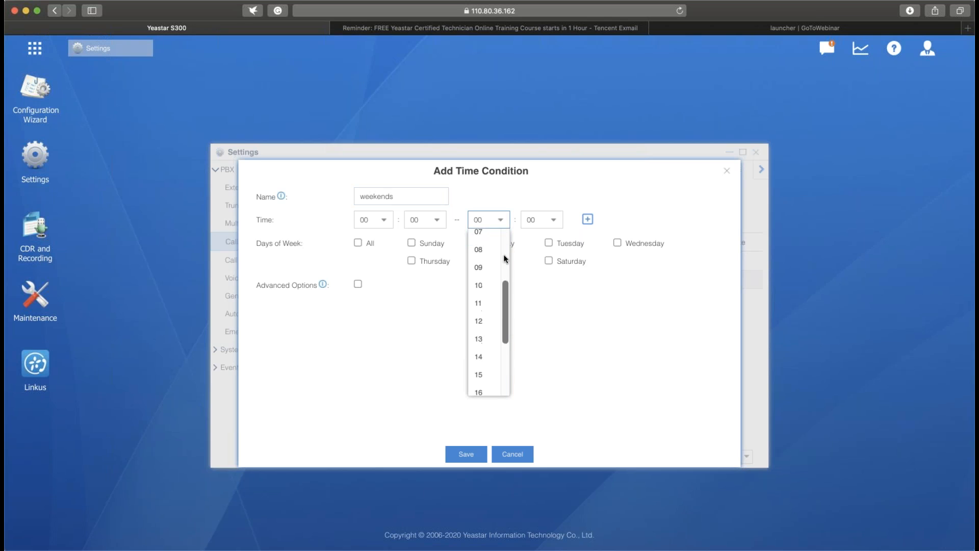
left_click(481, 382)
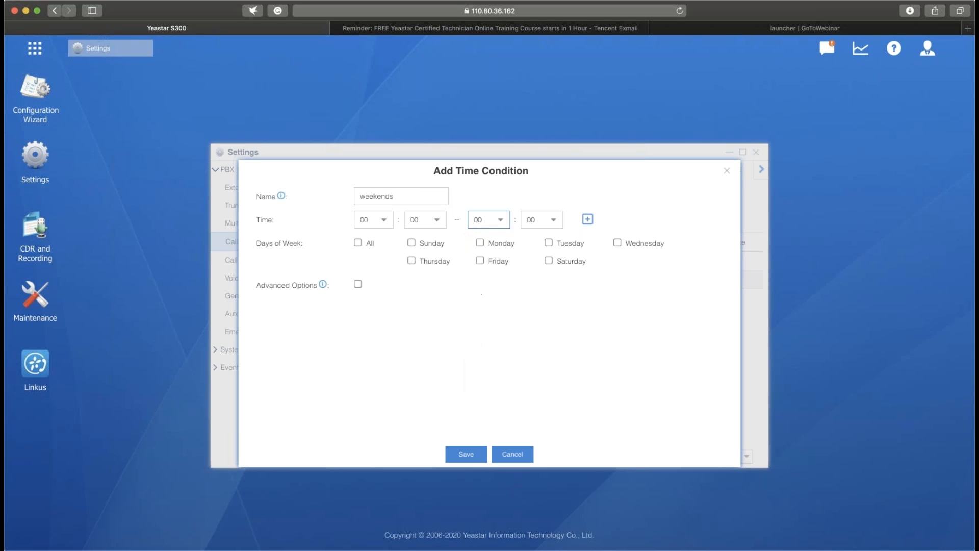
left_click(502, 226)
scroll(489, 349, "down", 5)
scroll(490, 356, "down", 2)
left_click(488, 377)
left_click(556, 224)
left_click(557, 225)
scroll(542, 311, "down", 15)
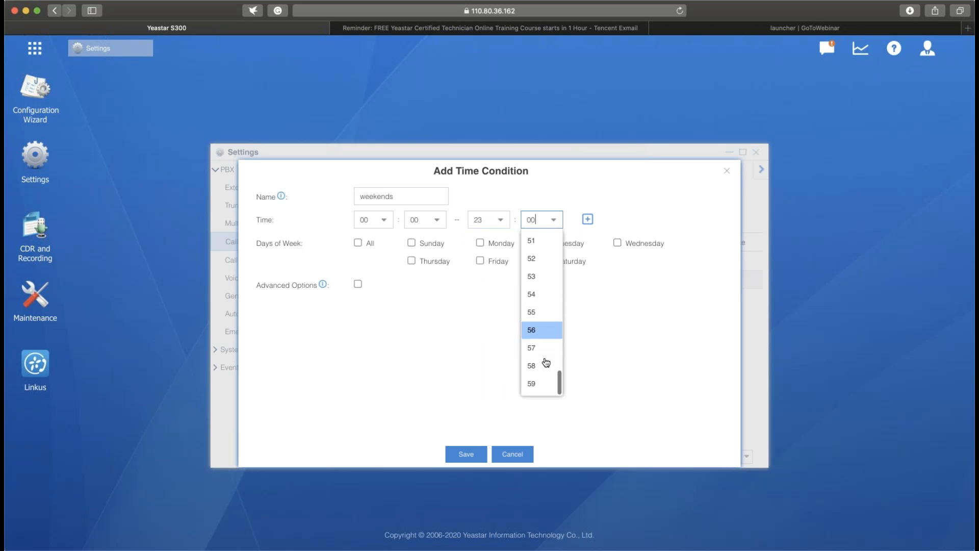
left_click(534, 383)
- Set the weekends condition's days to Sunday and Saturday, save it, and apply the configuration changes
left_click(411, 243)
left_click(548, 260)
left_click(466, 453)
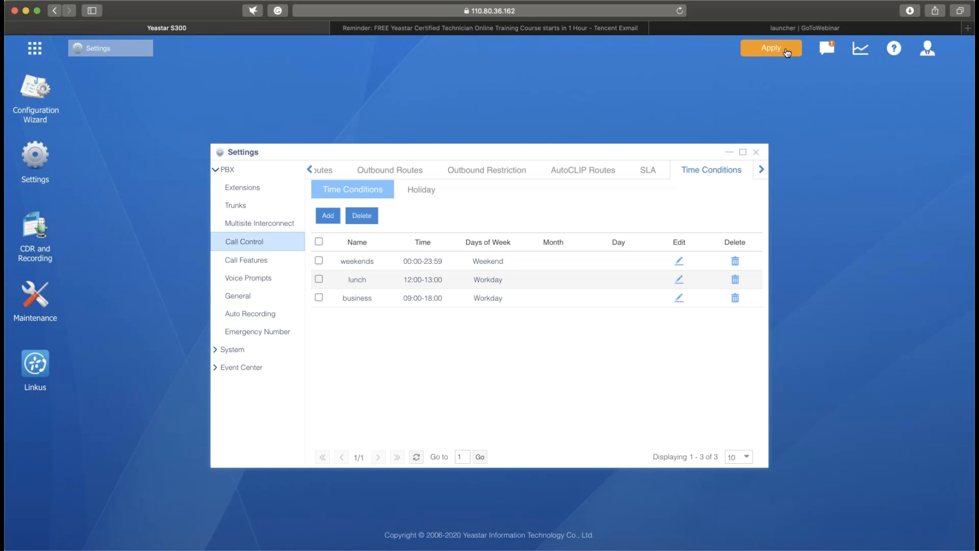
left_click(786, 52)
- Start a new inbound route named inbound101 and go to its caller ID pattern, leaving the DID pattern empty
left_click(323, 170)
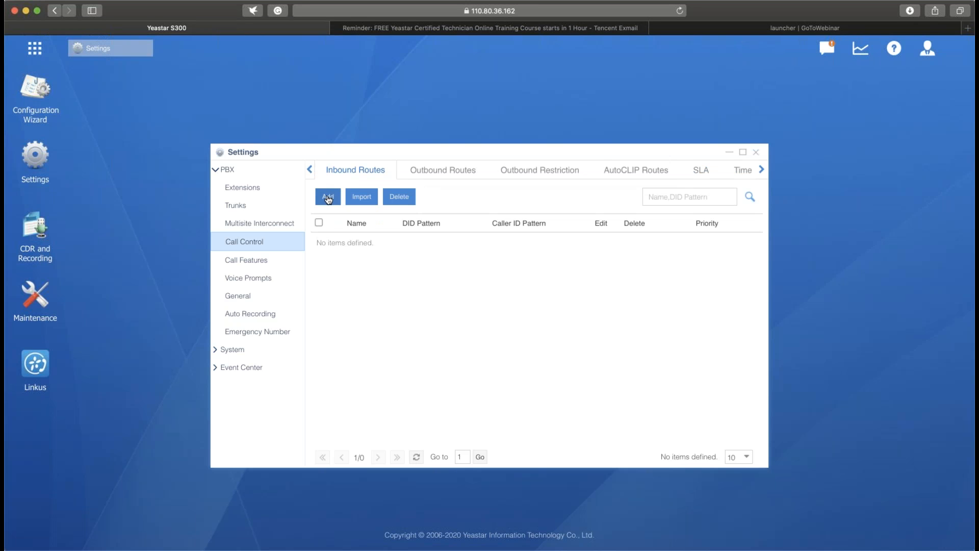
left_click(328, 198)
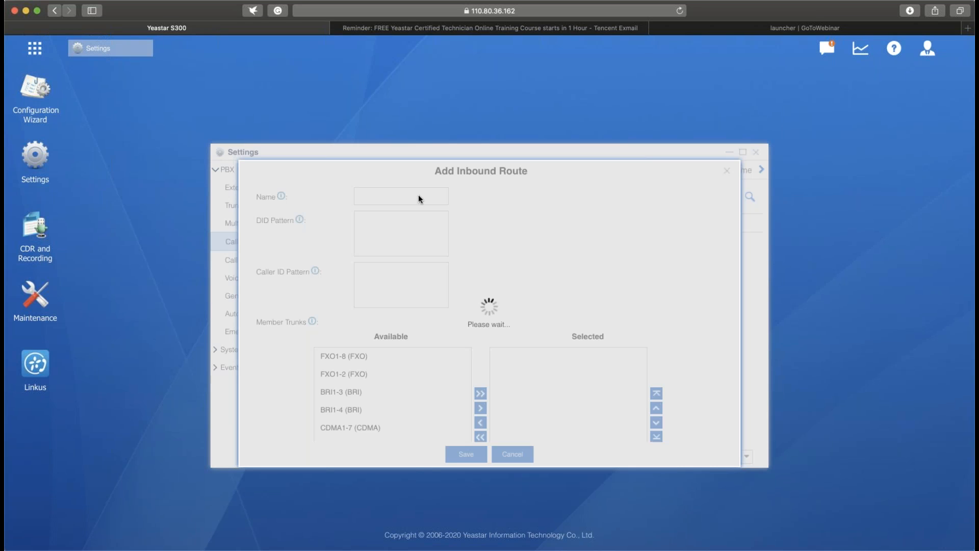
left_click(408, 196)
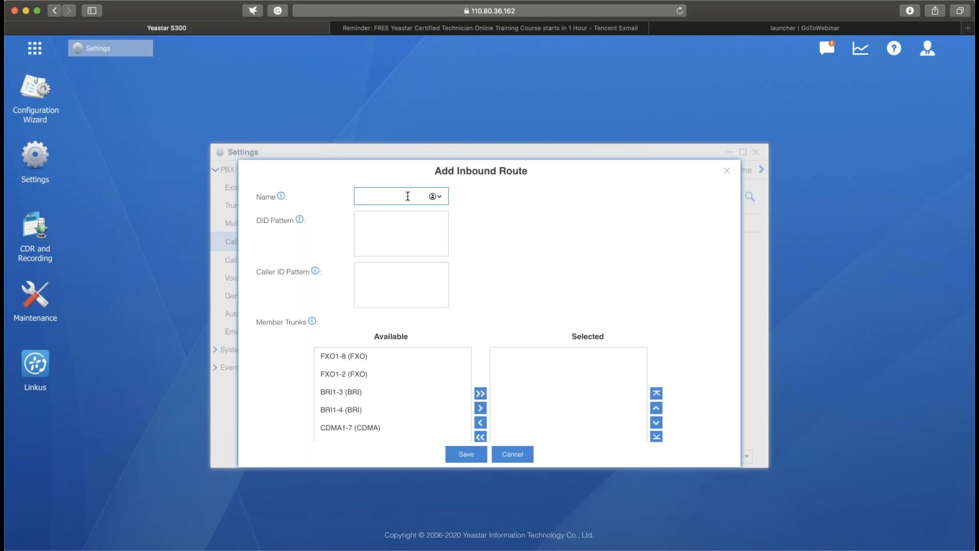
type("nbound101")
left_click(411, 290)
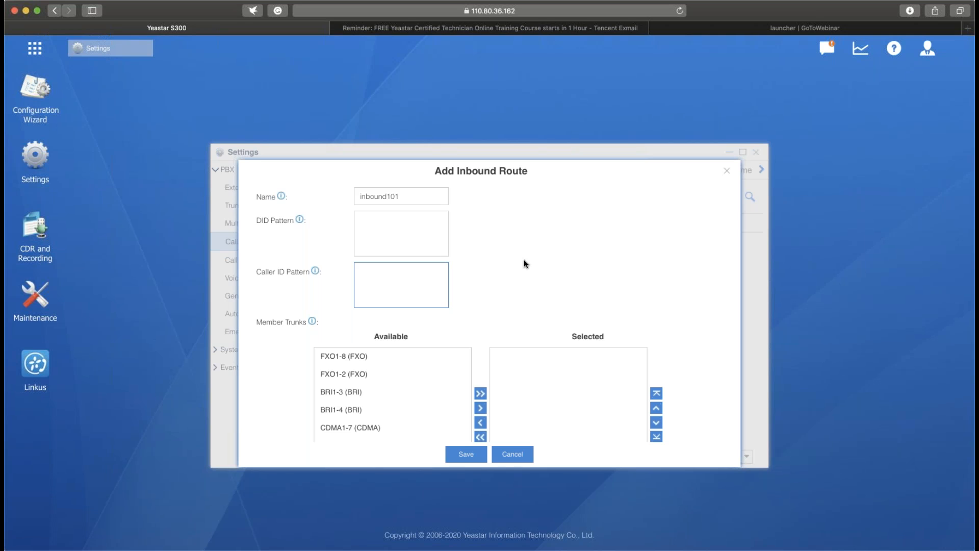
- Add the DIGIT2 (E1) and SIP101 (SIP-Peer) trunks as member trunks of the inbound101 route
scroll(524, 259, "down", 3)
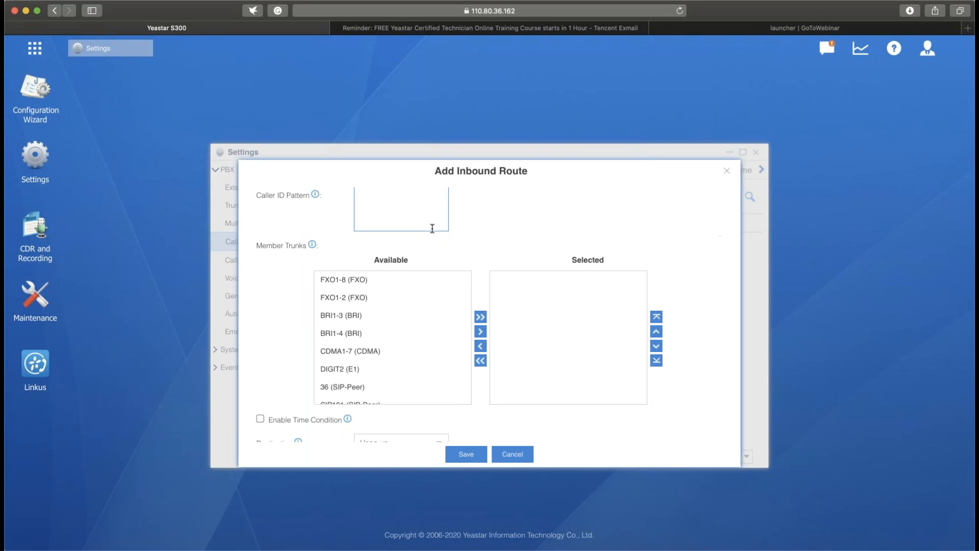
left_click(394, 287)
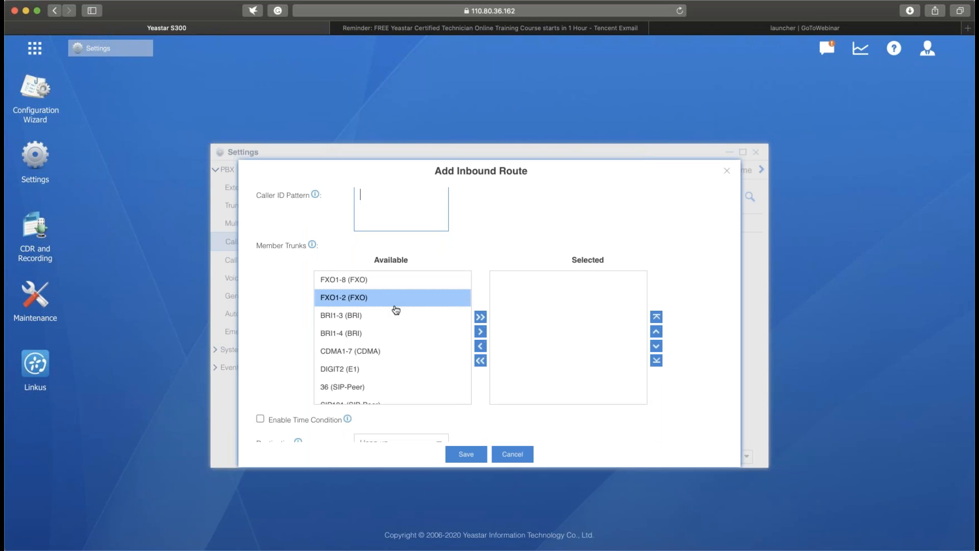
scroll(406, 340, "down", 1)
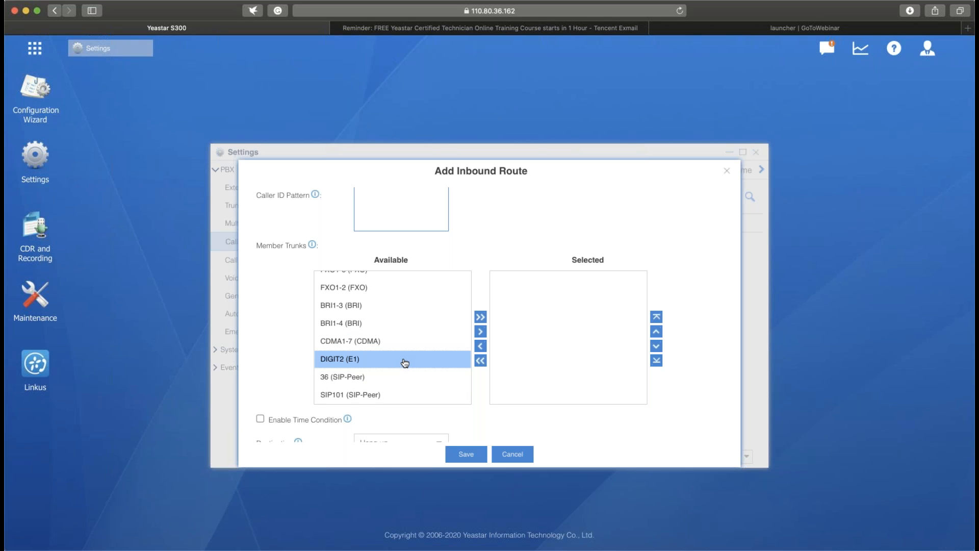
left_click(404, 361)
left_click(416, 399)
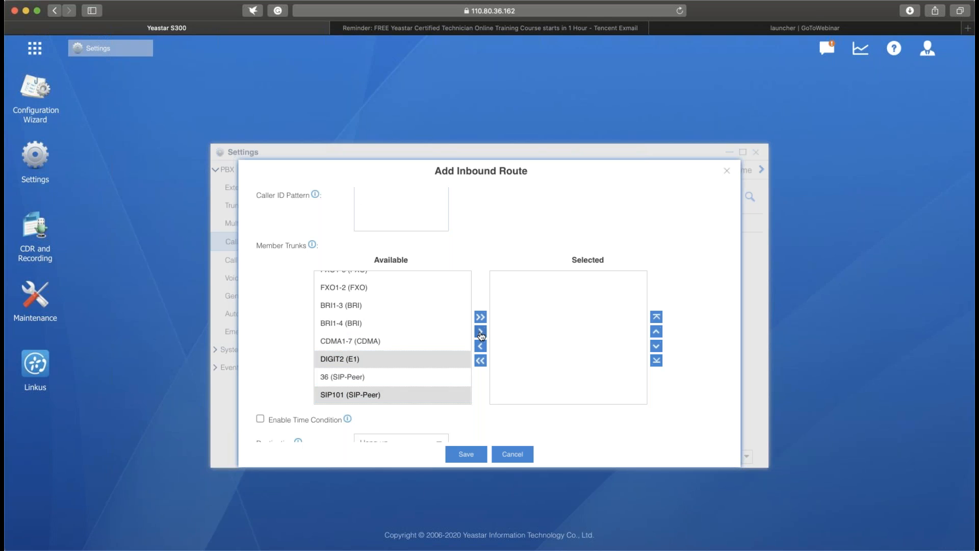
left_click(481, 332)
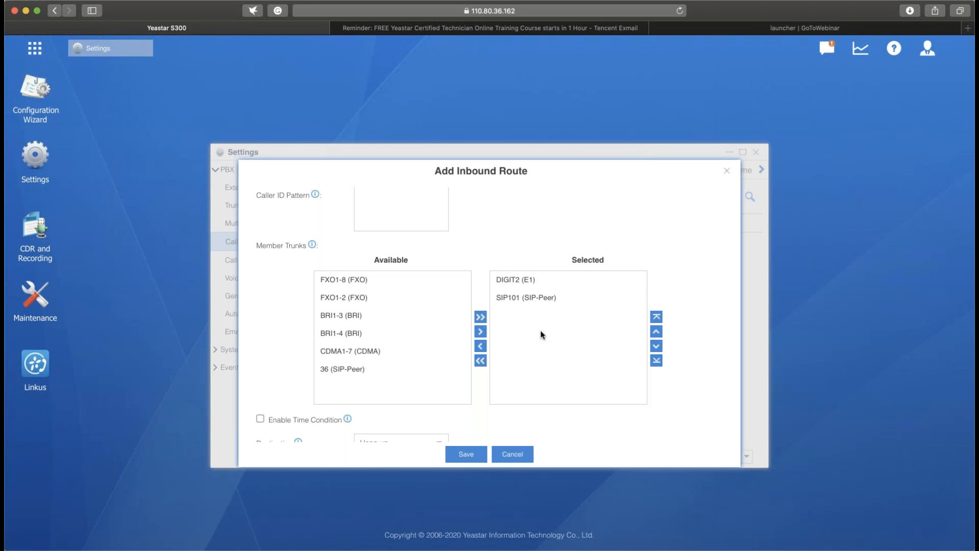
- Enable time conditions for the inbound route and add three time condition entries
scroll(541, 335, "down", 4)
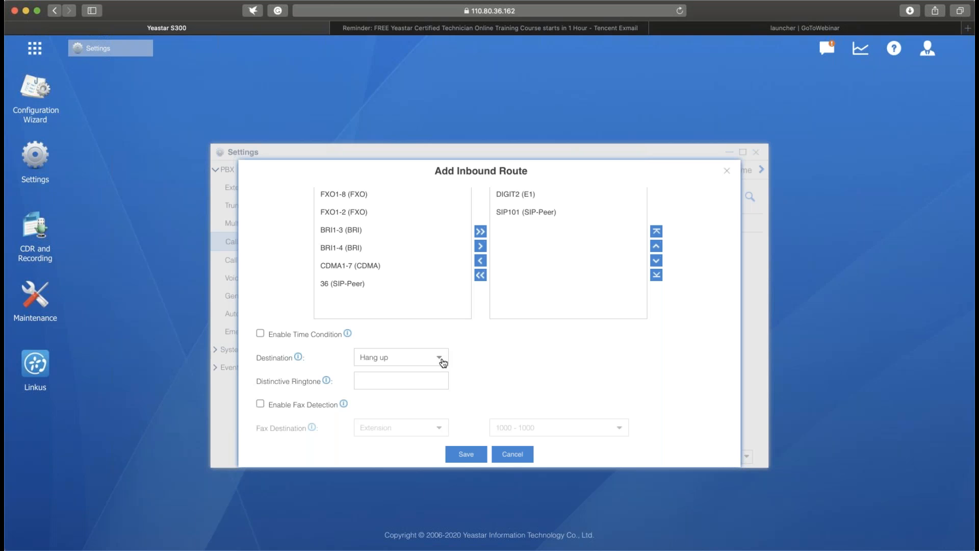
left_click(260, 333)
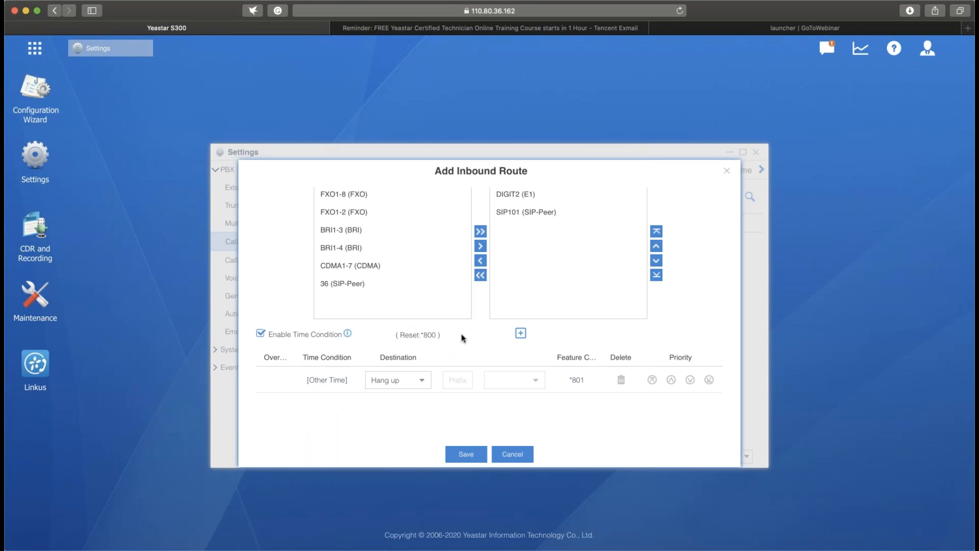
left_click(520, 334)
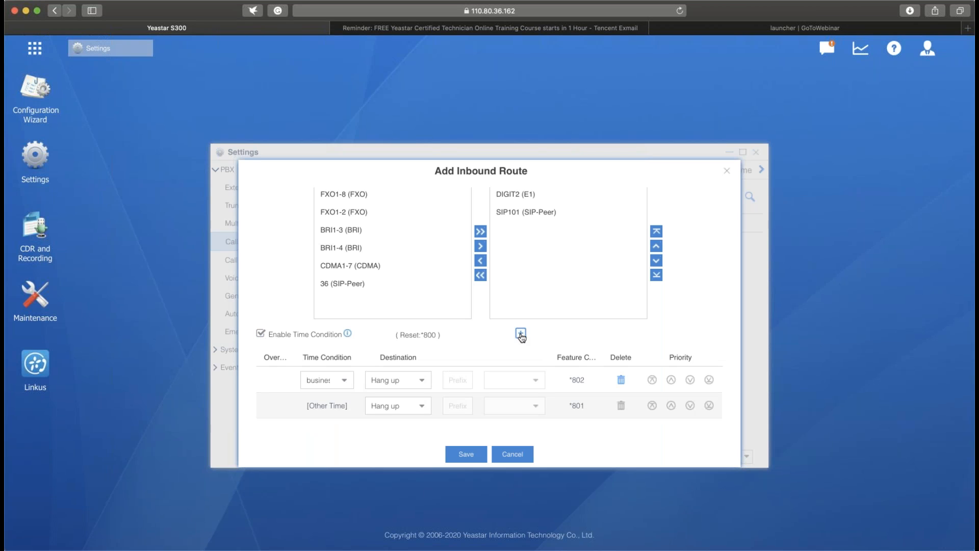
left_click(520, 334)
left_click(520, 334)
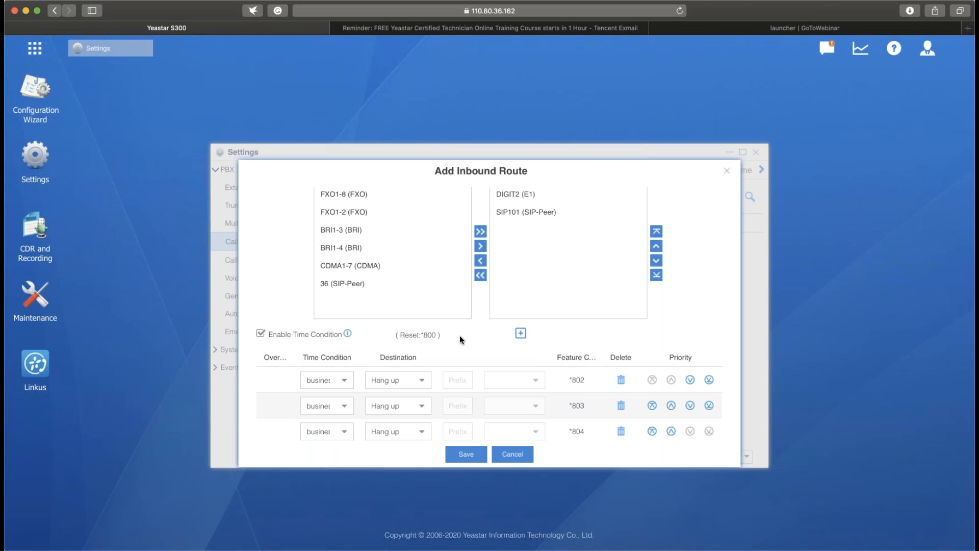
- Route the first entry's business time condition to the Greetings IVR
scroll(459, 335, "down", 1)
scroll(460, 339, "down", 2)
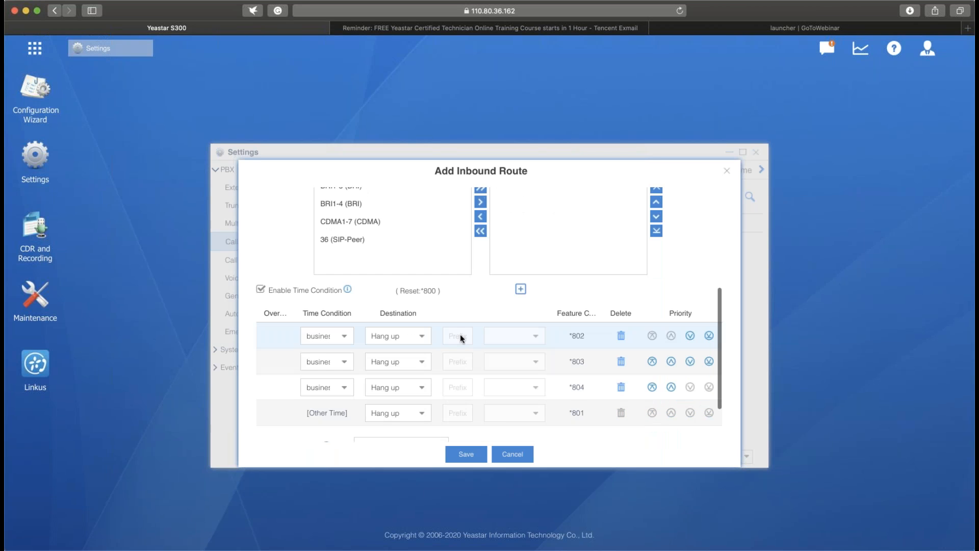
scroll(460, 335, "down", 2)
scroll(459, 335, "down", 1)
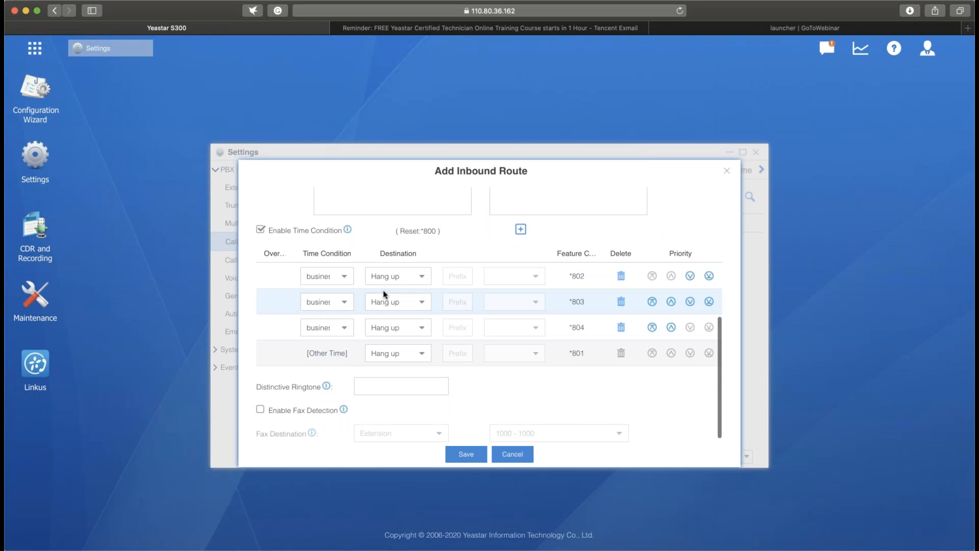
left_click(344, 278)
left_click(423, 281)
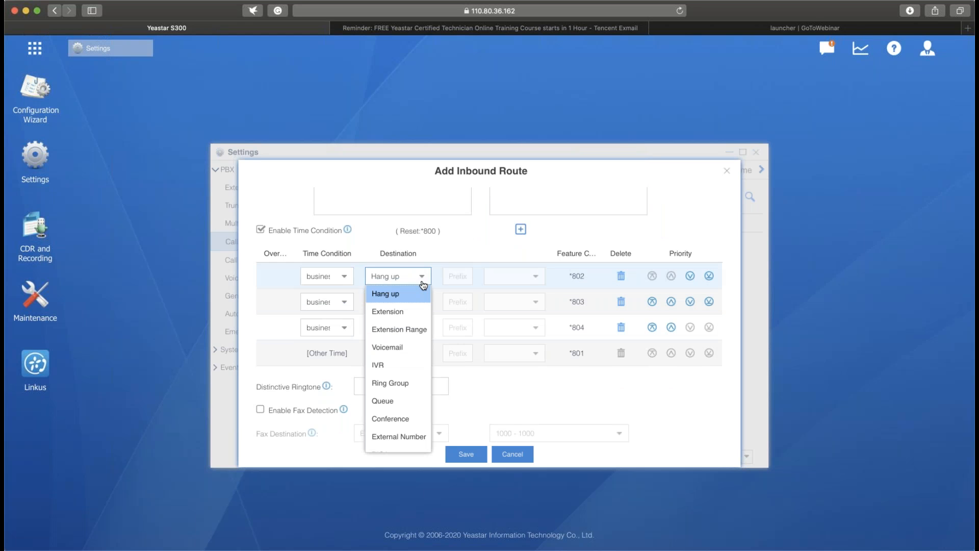
left_click(393, 365)
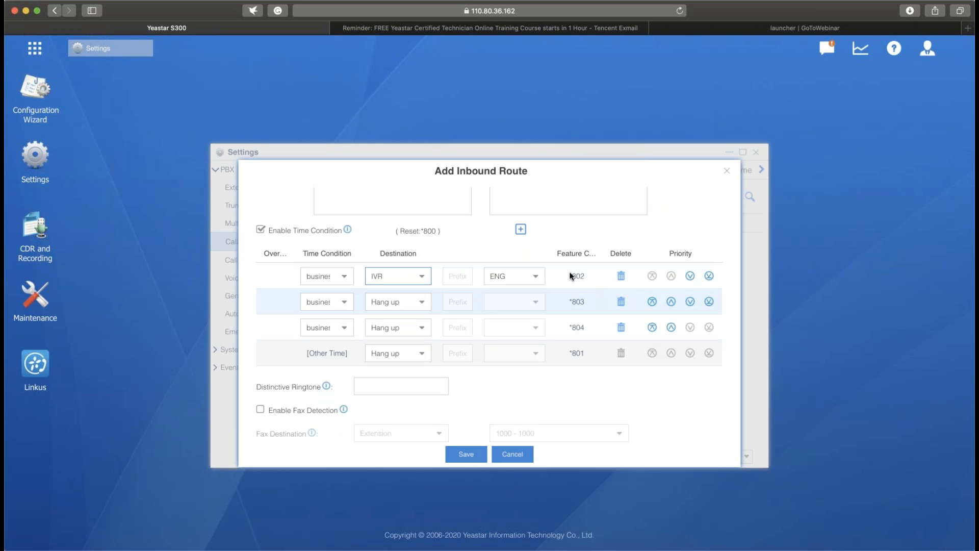
left_click(531, 278)
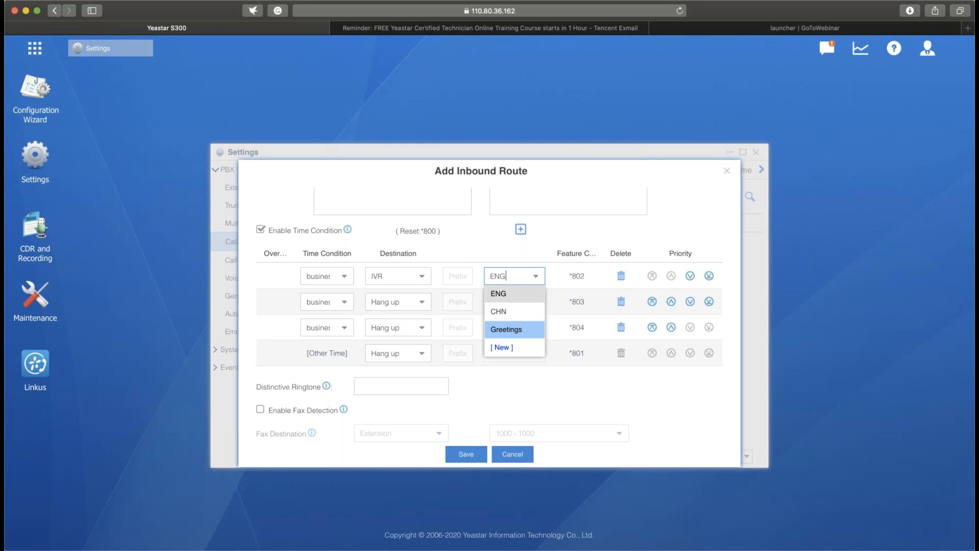
left_click(518, 329)
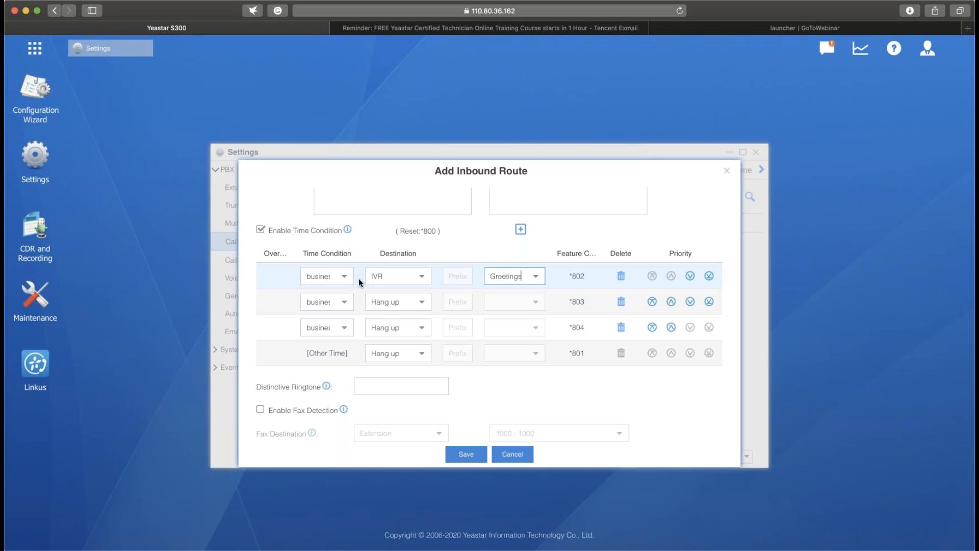
- Set the second entry to the lunch time condition and route it to extension 1000
left_click(344, 304)
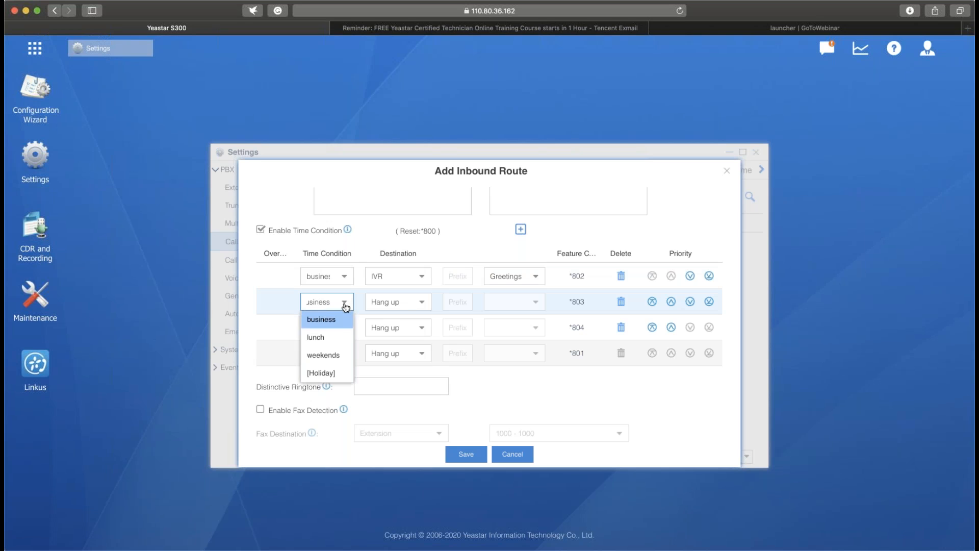
left_click(336, 338)
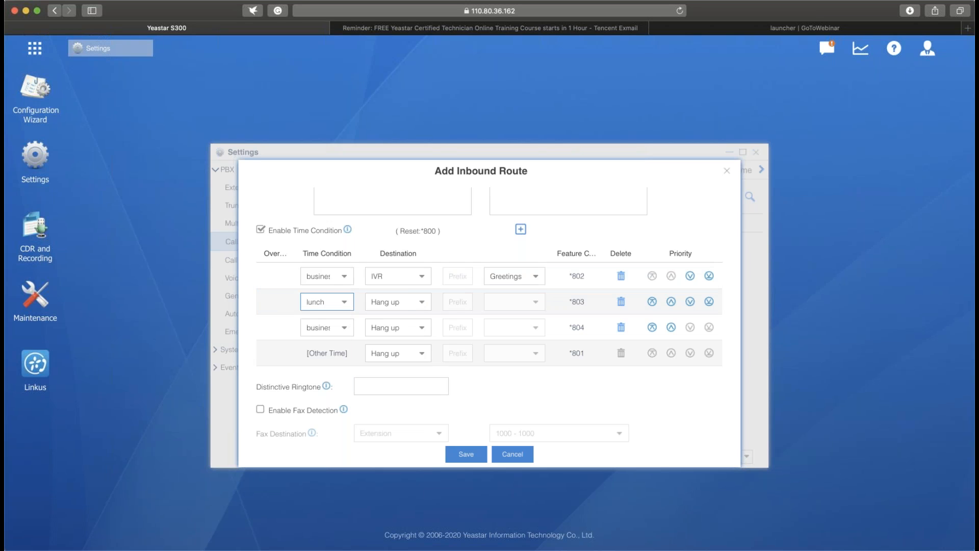
left_click(422, 306)
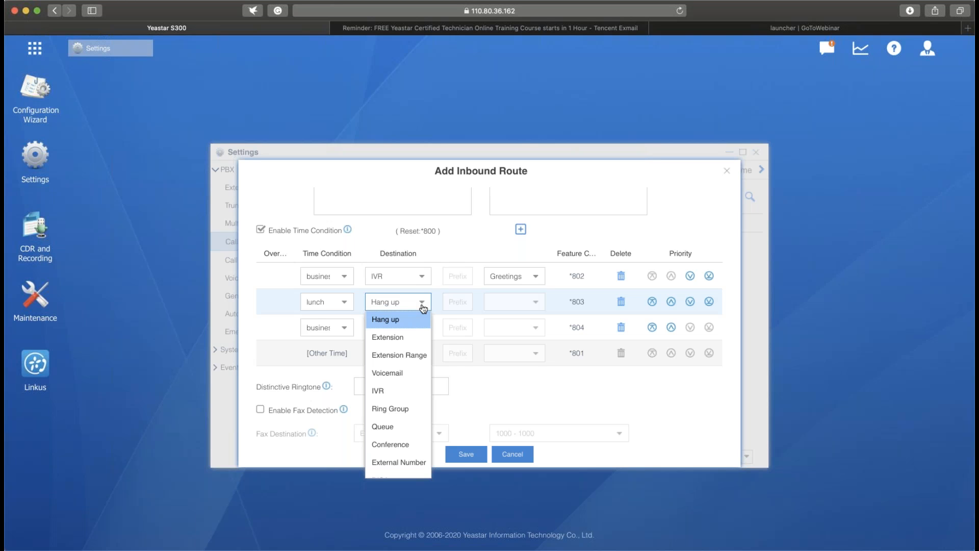
left_click(414, 338)
- Set the third entry to the weekends time condition and route it to the voicemail of extension 1001
left_click(347, 328)
left_click(332, 376)
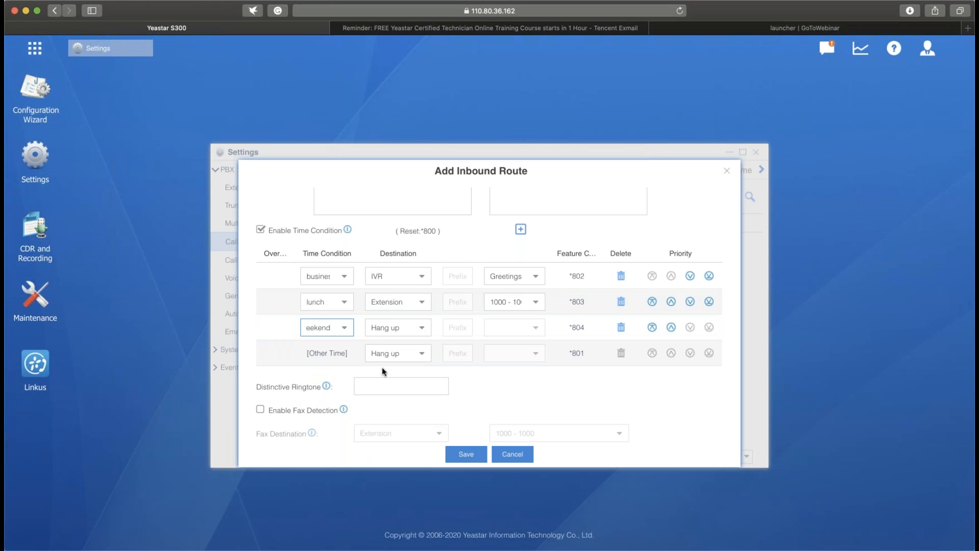
left_click(423, 327)
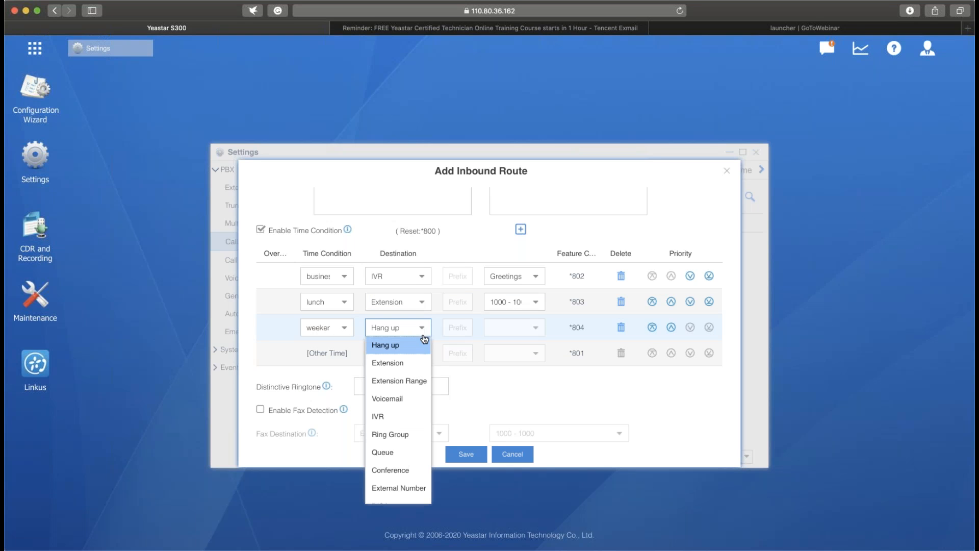
left_click(413, 403)
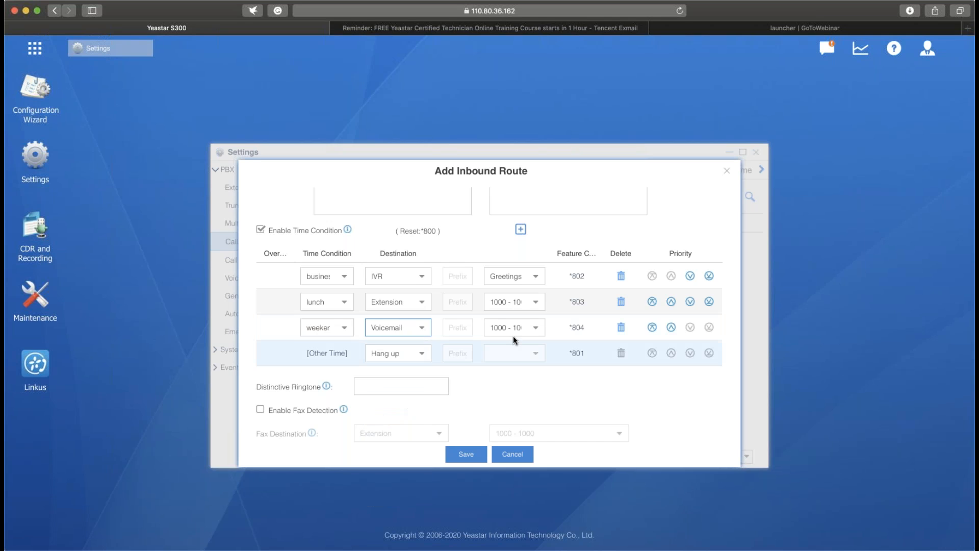
left_click(532, 330)
left_click(522, 364)
- Reorder the time condition priorities to weekends, lunch, business, and save the inbound route
left_click(653, 302)
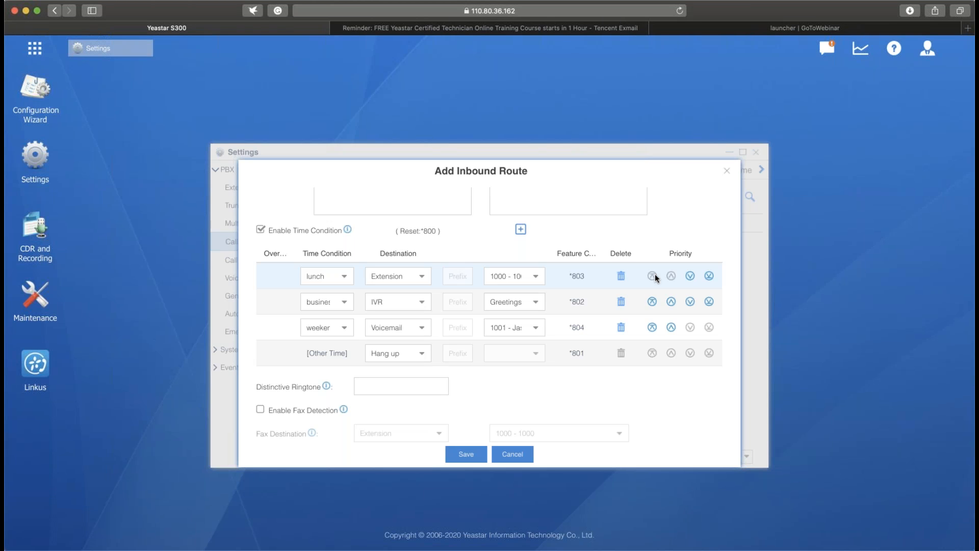
left_click(652, 327)
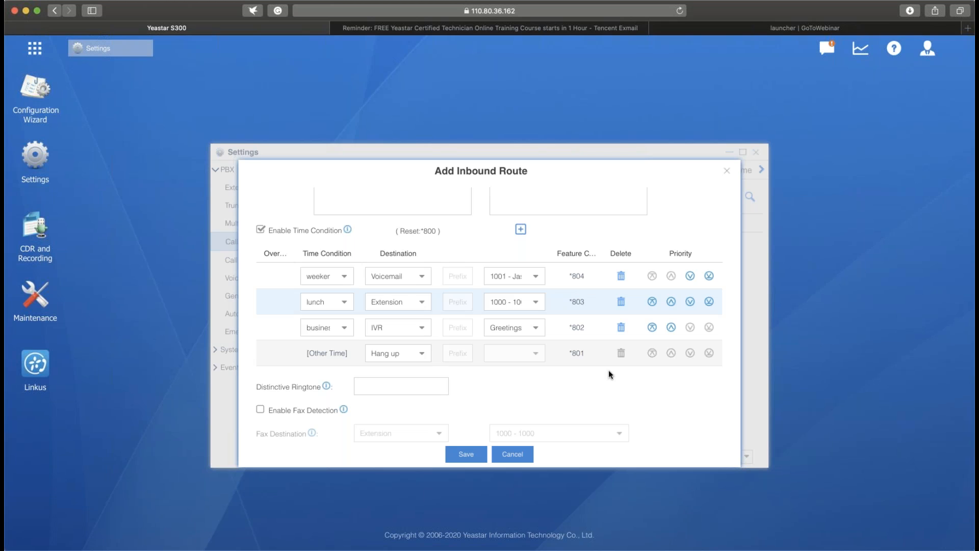
left_click(477, 457)
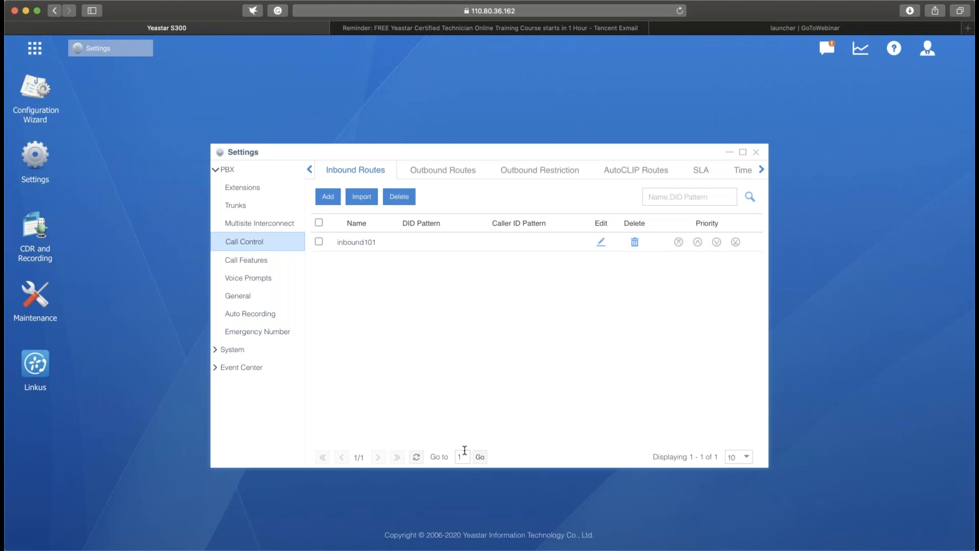
- Permit extension 1001 to use the time condition override feature code, save the permission, and apply the configuration changes
left_click(240, 295)
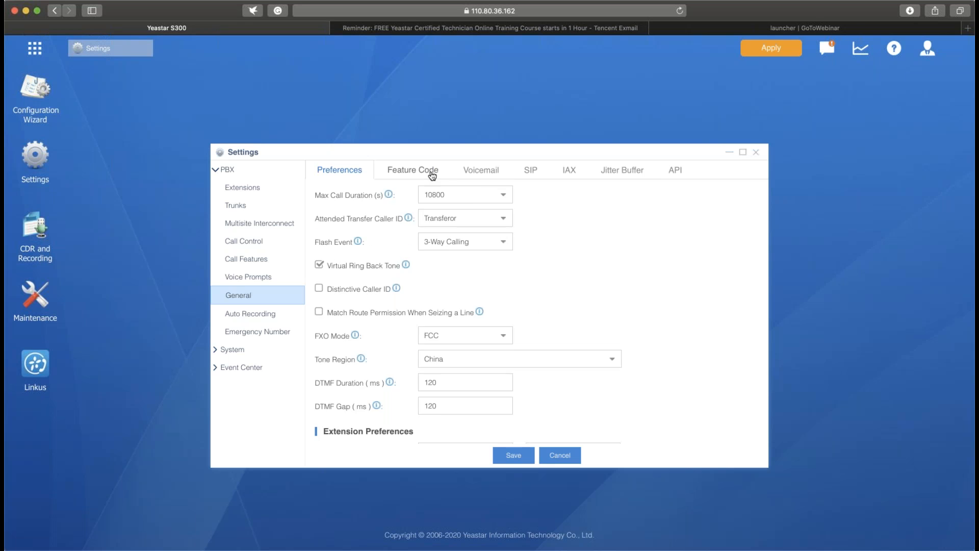
left_click(432, 175)
scroll(541, 311, "down", 10)
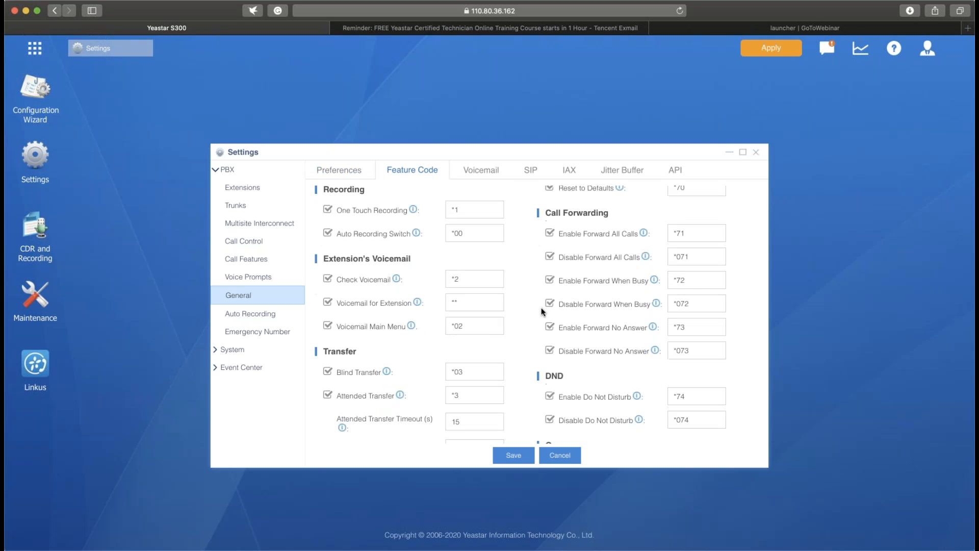
scroll(561, 275, "down", 1)
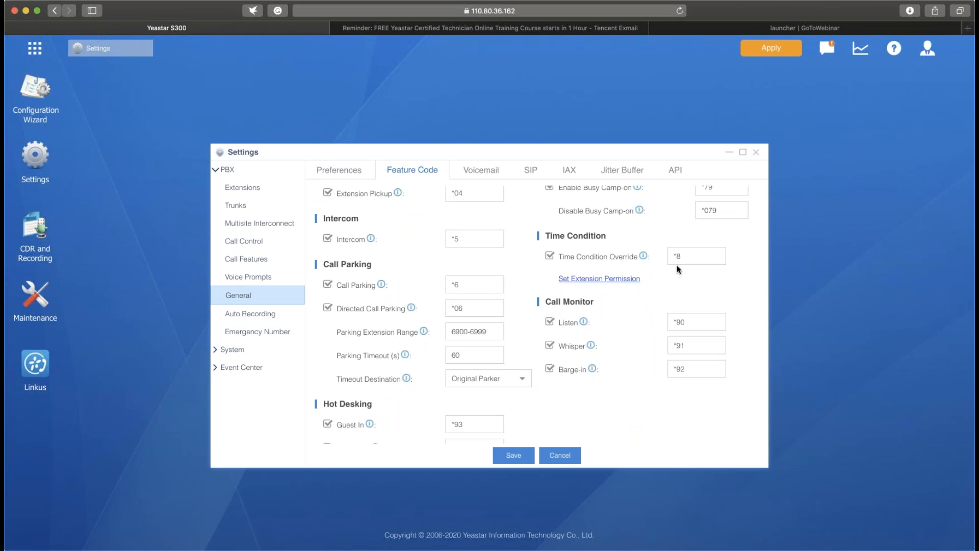
left_click(696, 254)
left_click(618, 279)
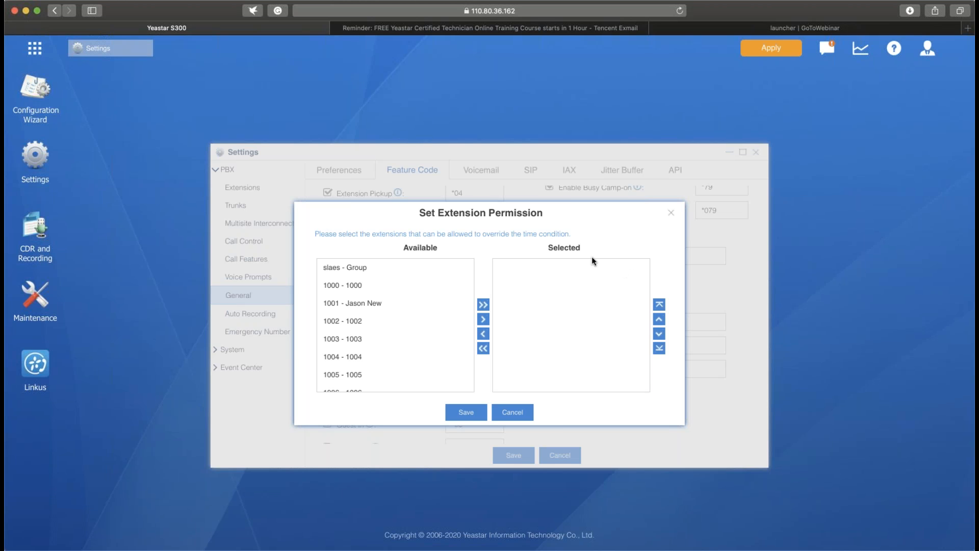
left_click(453, 303)
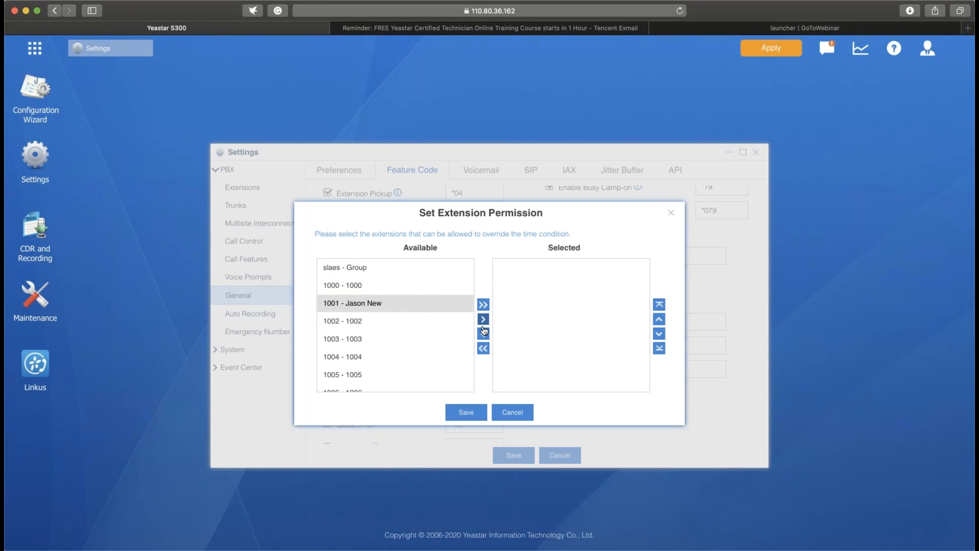
left_click(482, 319)
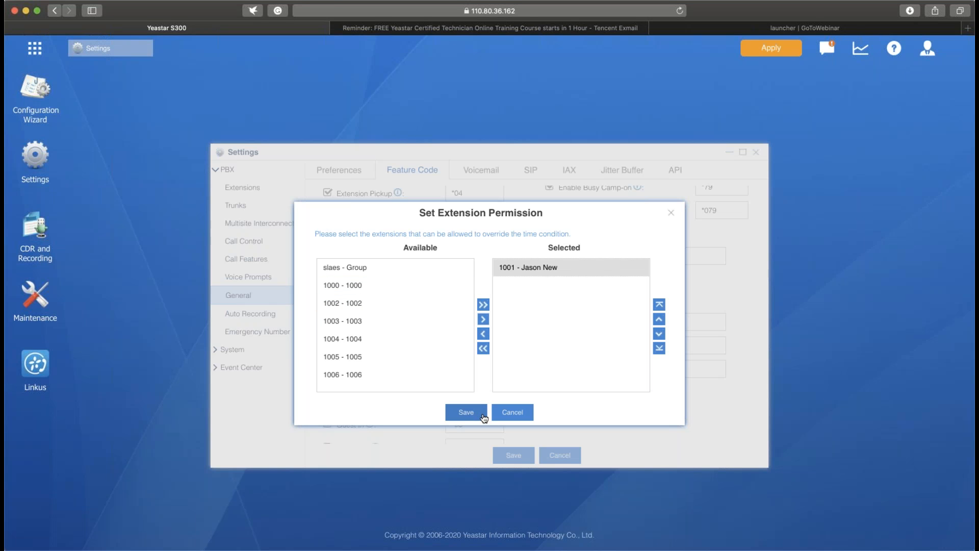
left_click(484, 417)
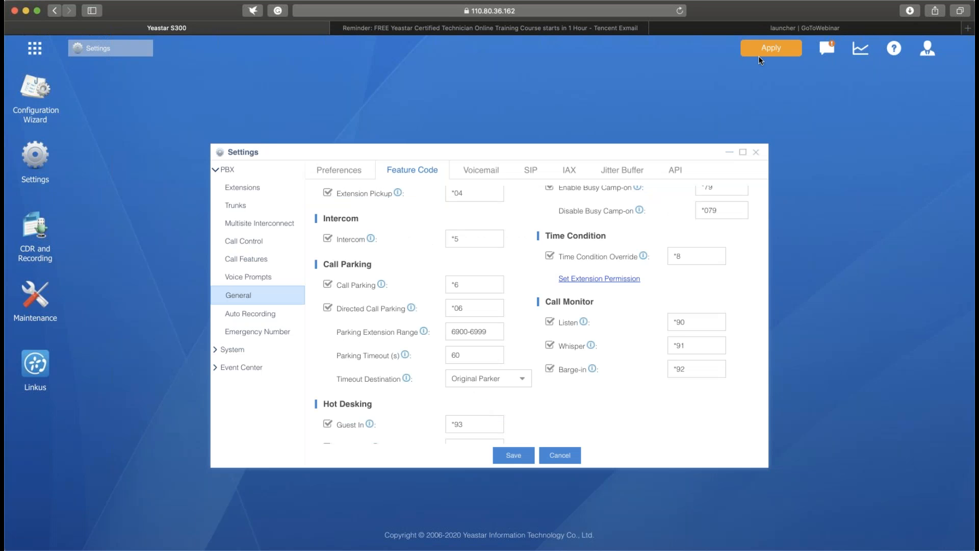
left_click(760, 55)
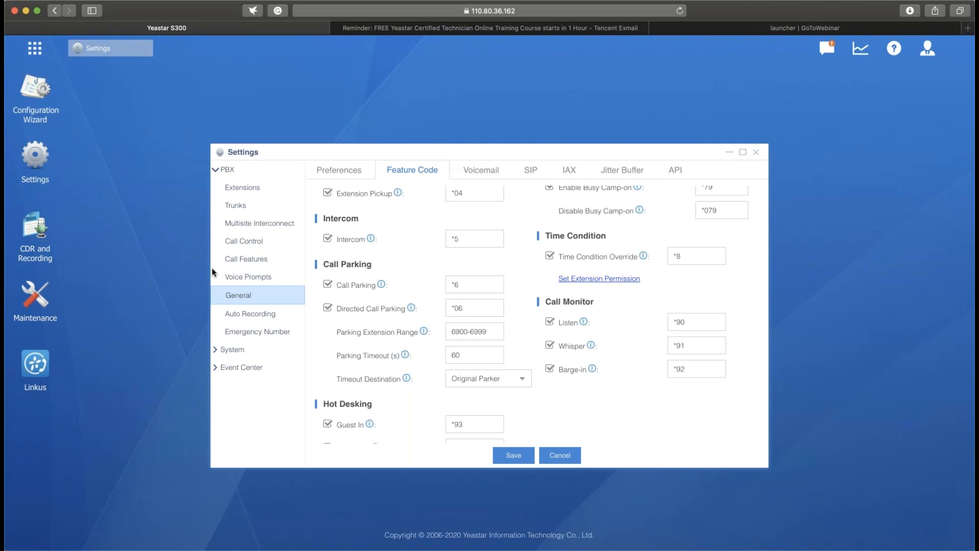
- Review the inbound101 route's time condition feature codes, distinctive ringtone setting and member trunks
left_click(251, 243)
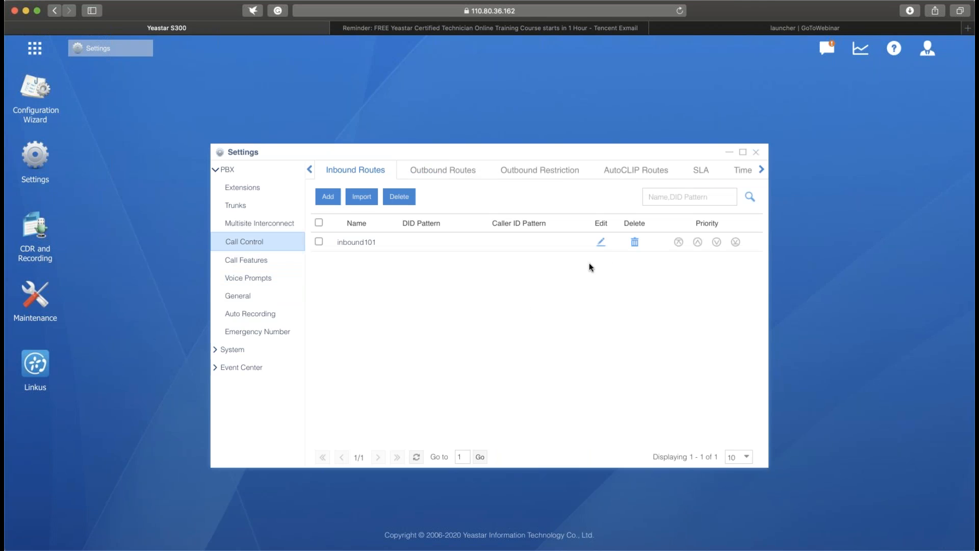
left_click(601, 243)
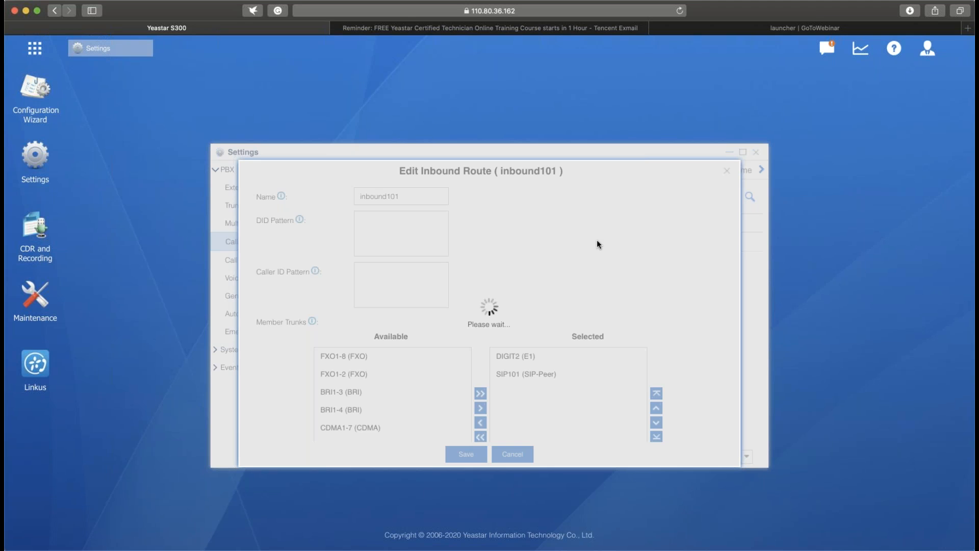
scroll(598, 243, "down", 5)
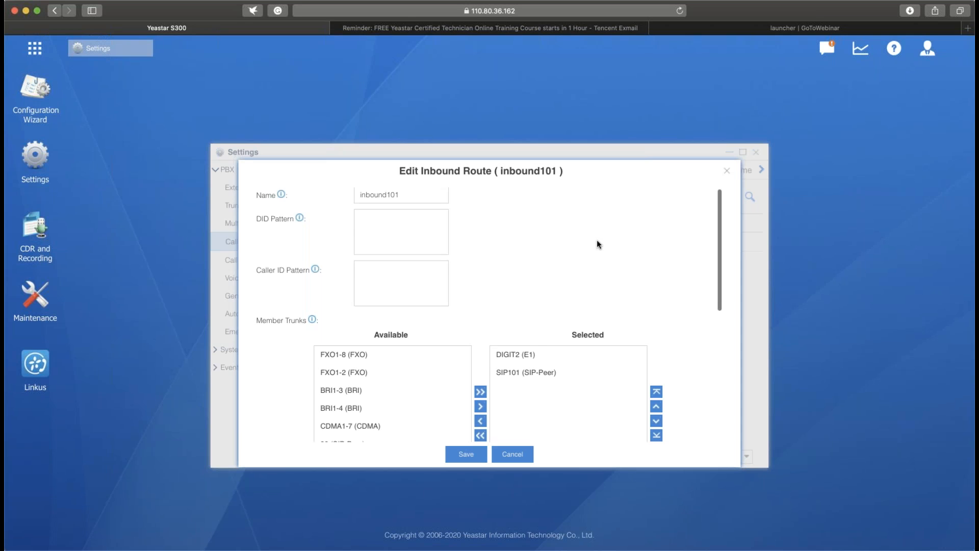
scroll(596, 243, "down", 5)
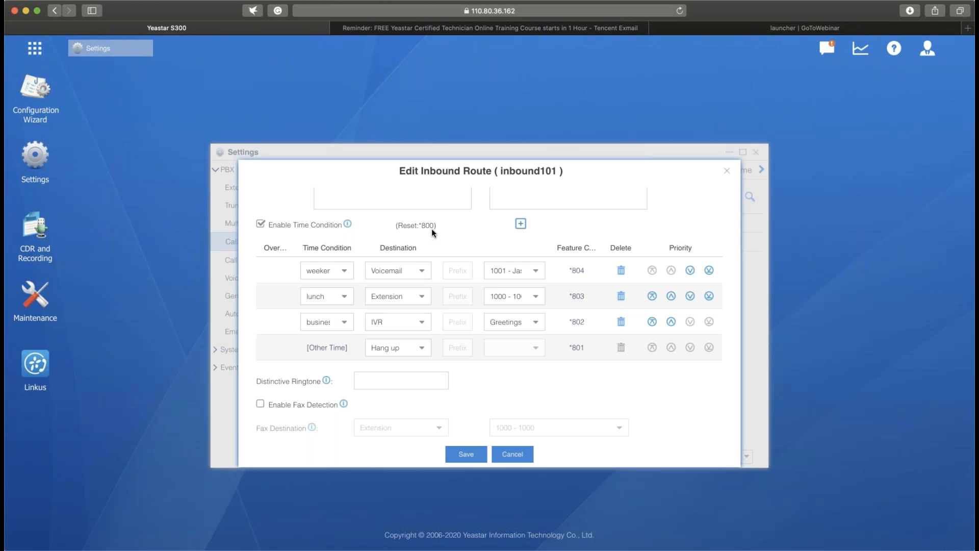
left_click(424, 380)
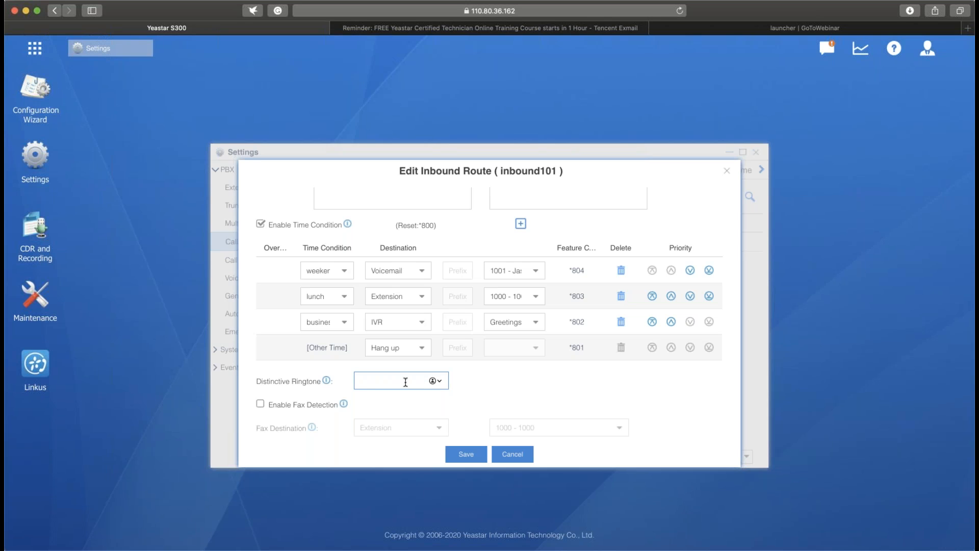
mouse_move(329, 384)
scroll(479, 380, "up", 3)
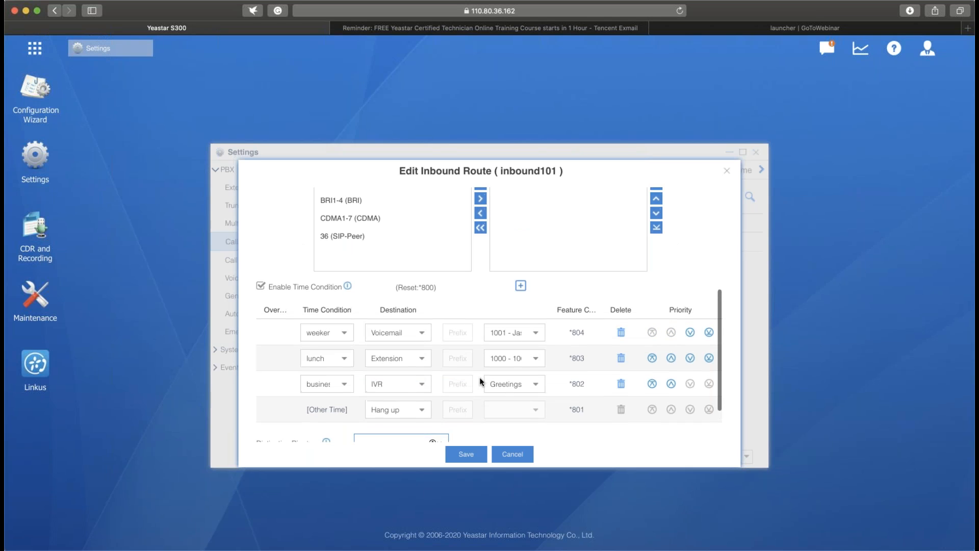
scroll(479, 377, "up", 8)
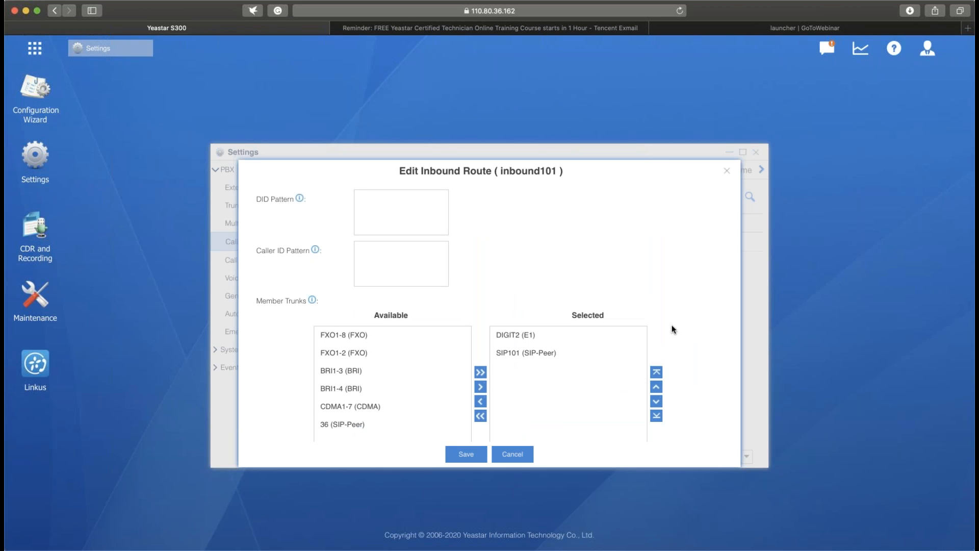
left_click(532, 352)
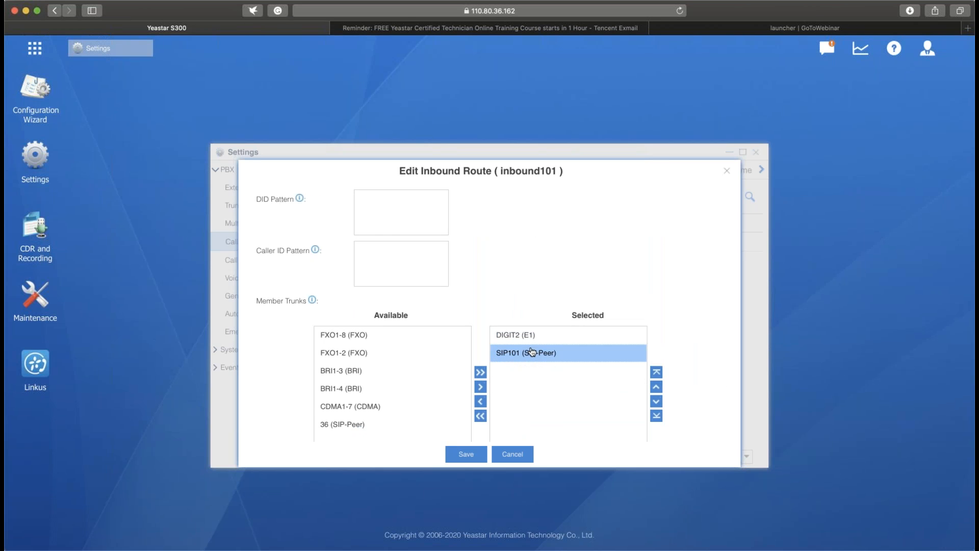
- Enable fax detection on the inbound101 route and save the route
scroll(533, 351, "down", 5)
scroll(534, 352, "down", 1)
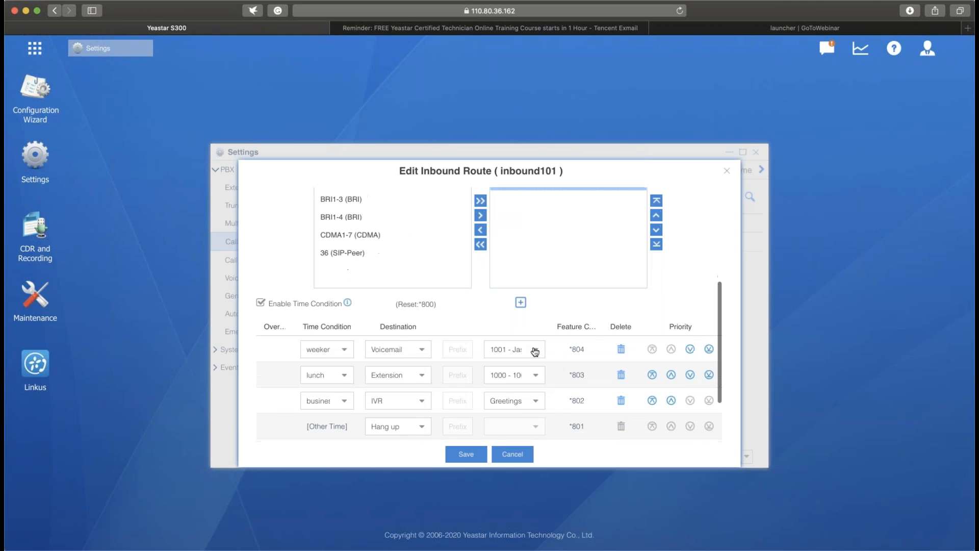
scroll(534, 352, "down", 3)
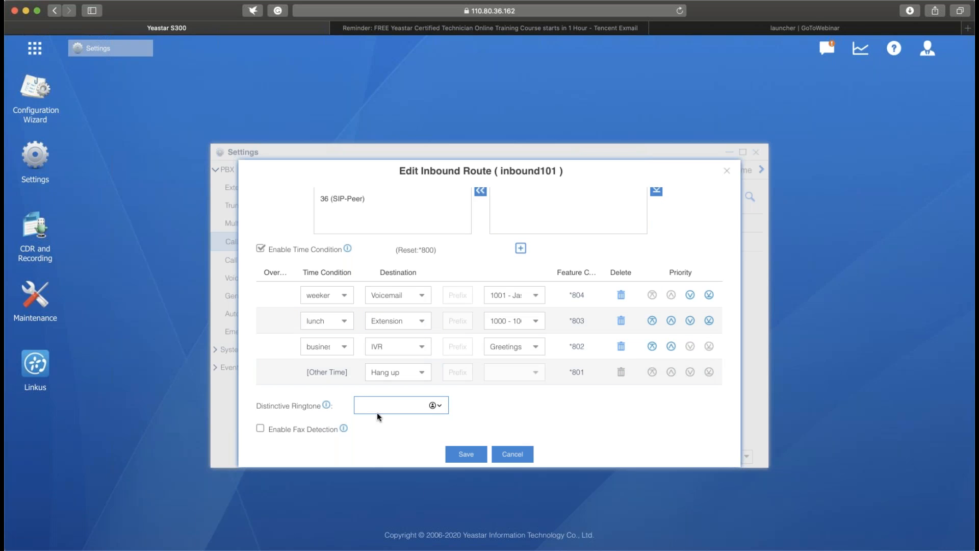
scroll(394, 393, "down", 2)
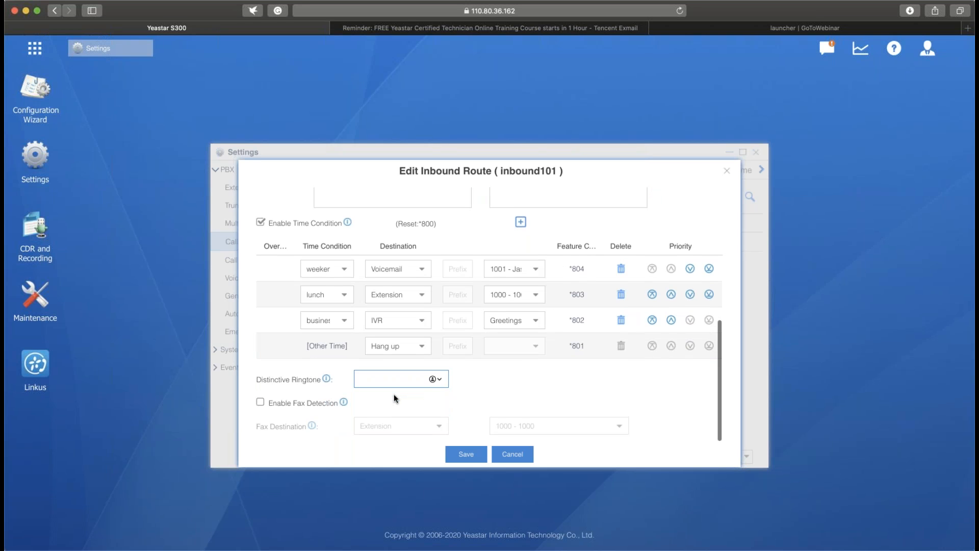
left_click(260, 403)
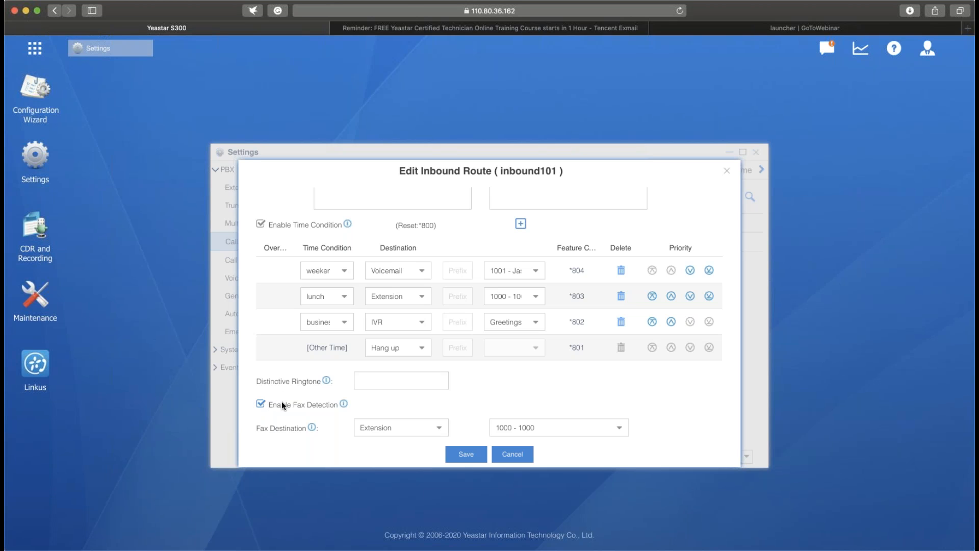
left_click(479, 453)
- Enable T.38 support in the SIP101 trunk's advanced settings, save the trunk, and apply the configuration changes
left_click(258, 210)
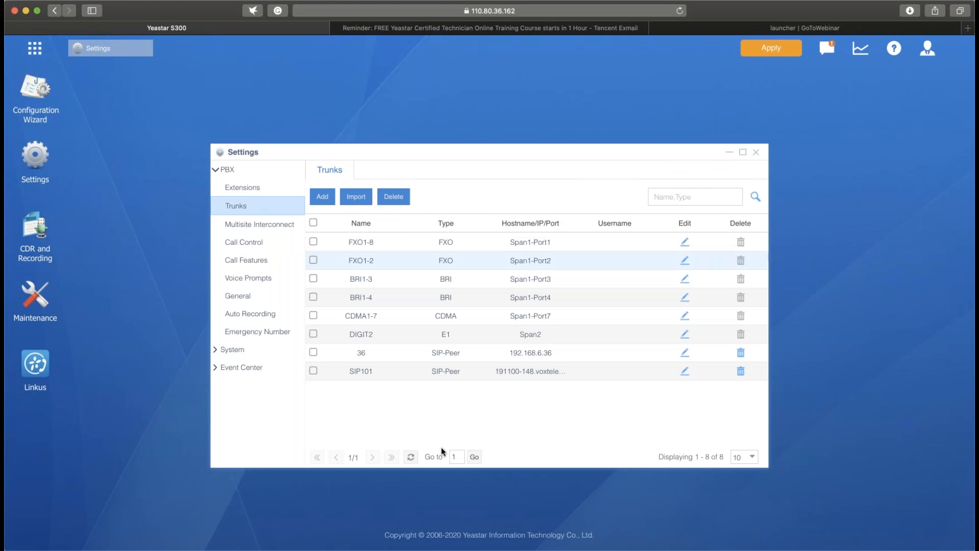
left_click(685, 371)
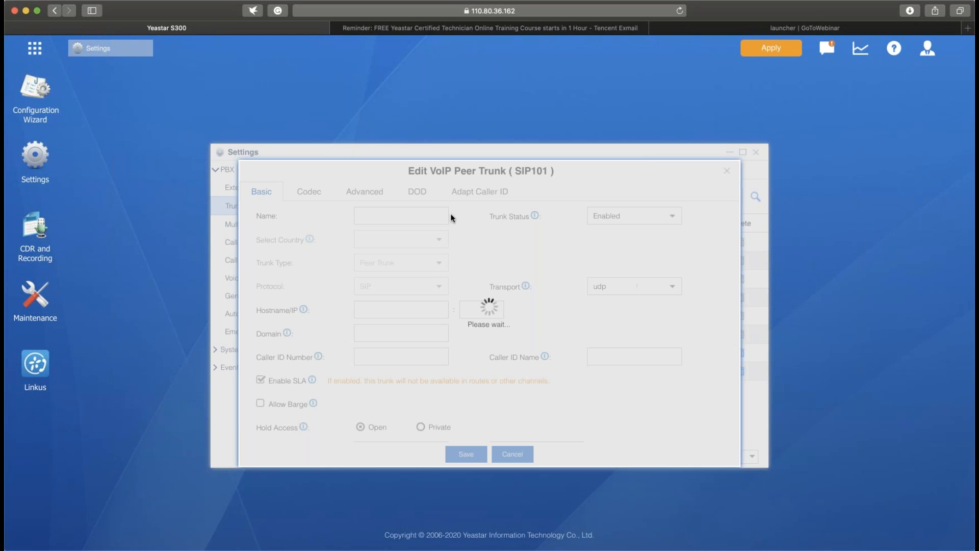
left_click(366, 193)
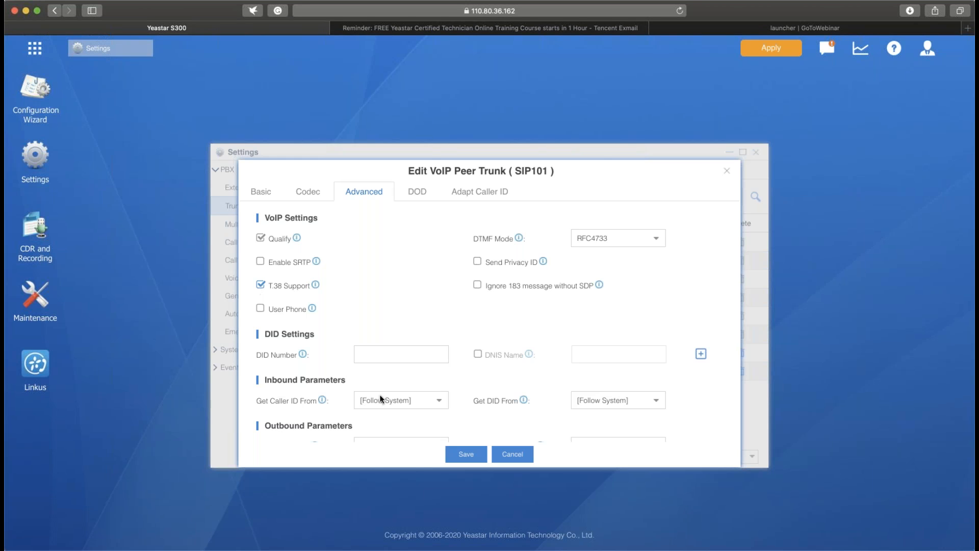
left_click(466, 454)
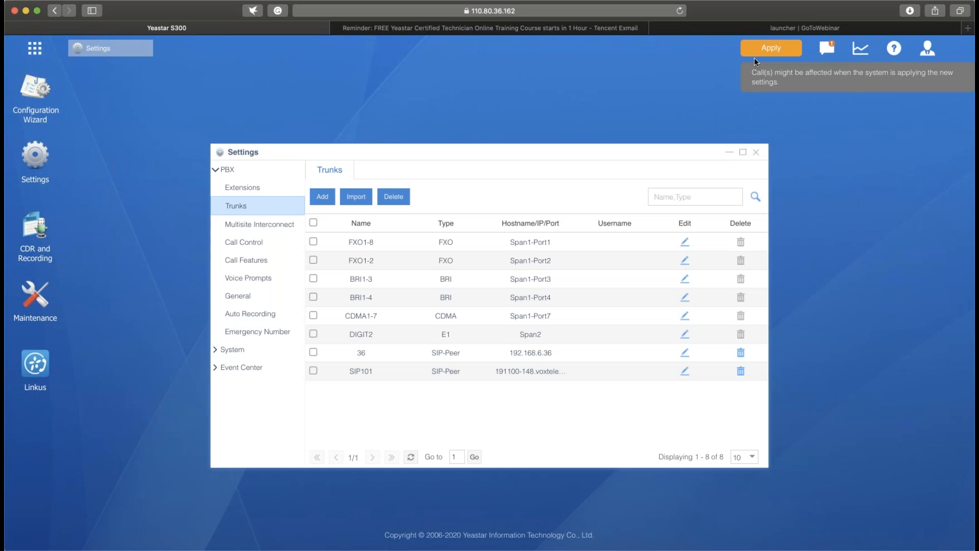
left_click(755, 55)
- Set the inbound101 route's fax destination to Fax to Email for extension 1001 and save the route
left_click(245, 242)
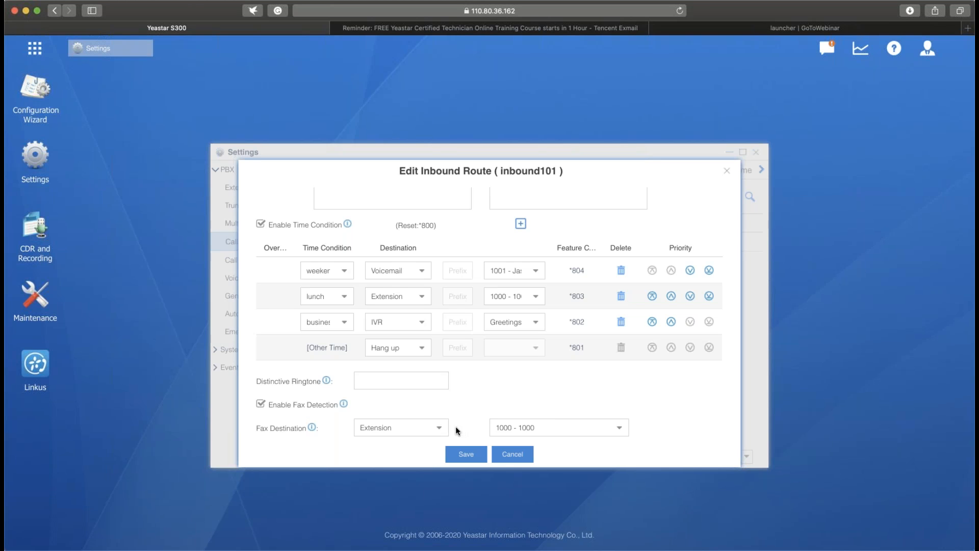
left_click(442, 429)
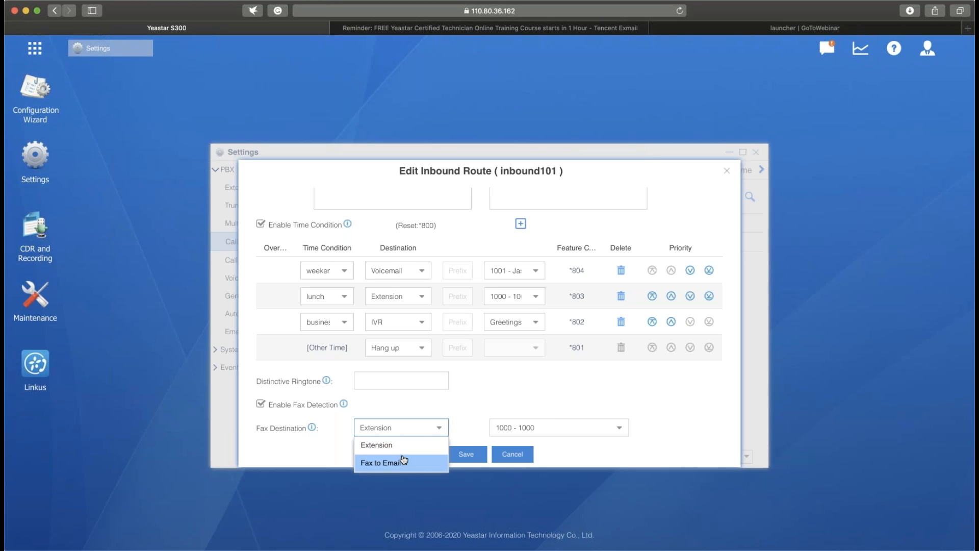
left_click(404, 461)
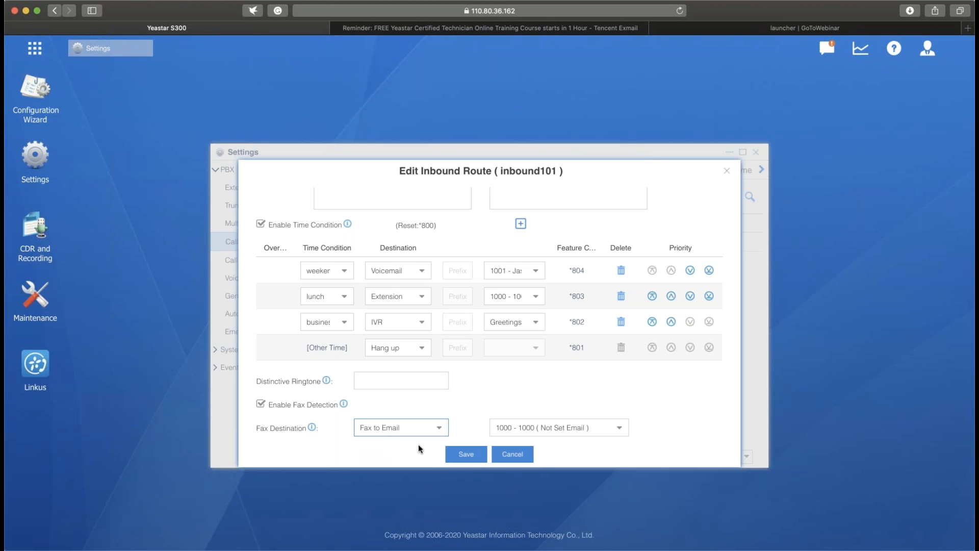
left_click(618, 427)
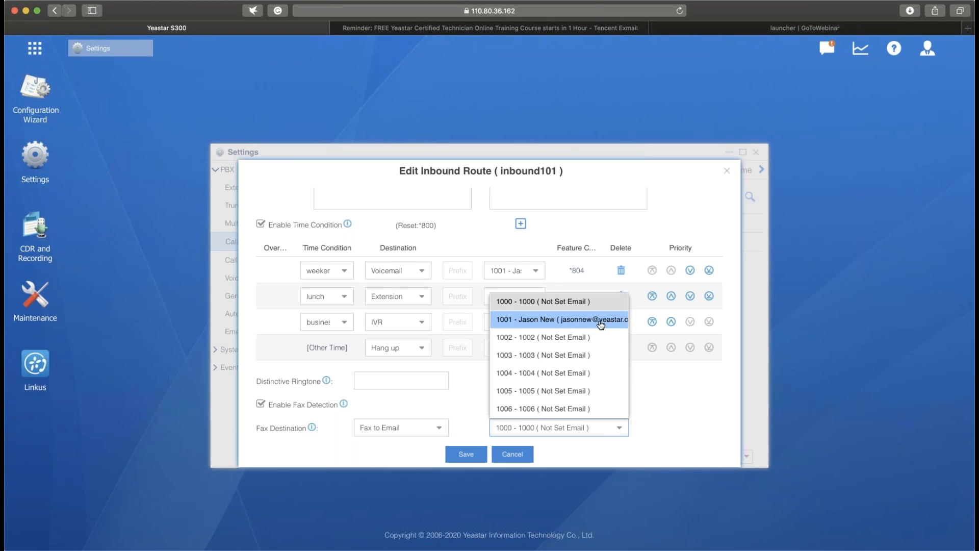
left_click(600, 321)
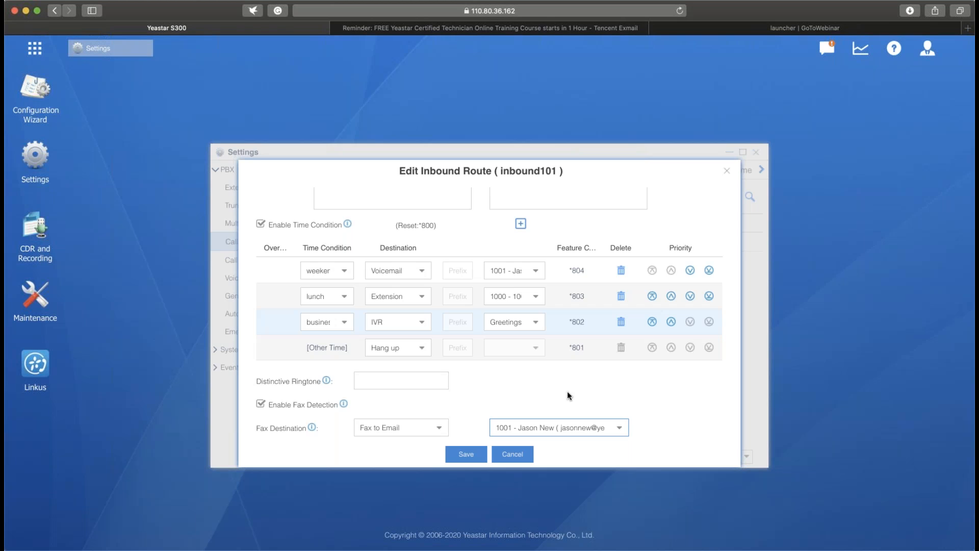
left_click(463, 454)
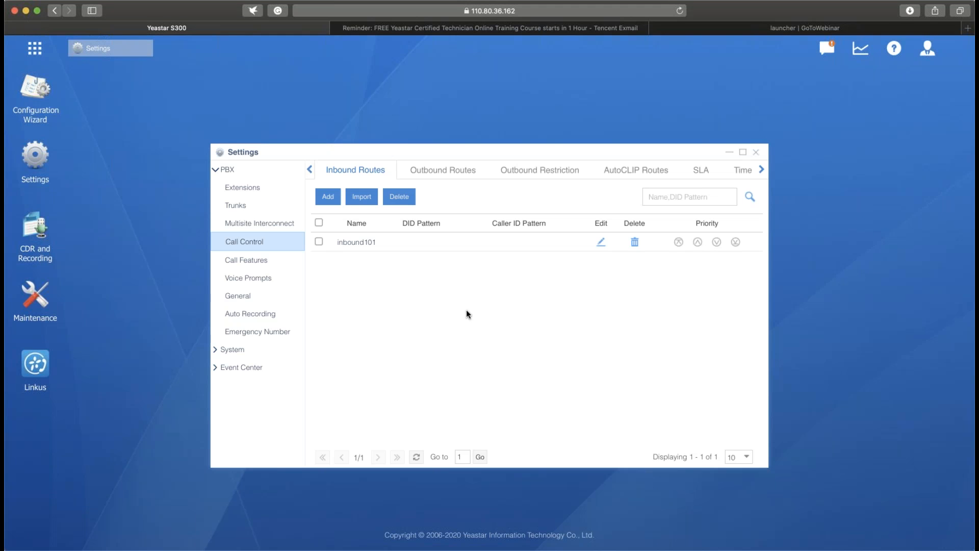
- View the import options for inbound routes and close them without importing a file
left_click(361, 197)
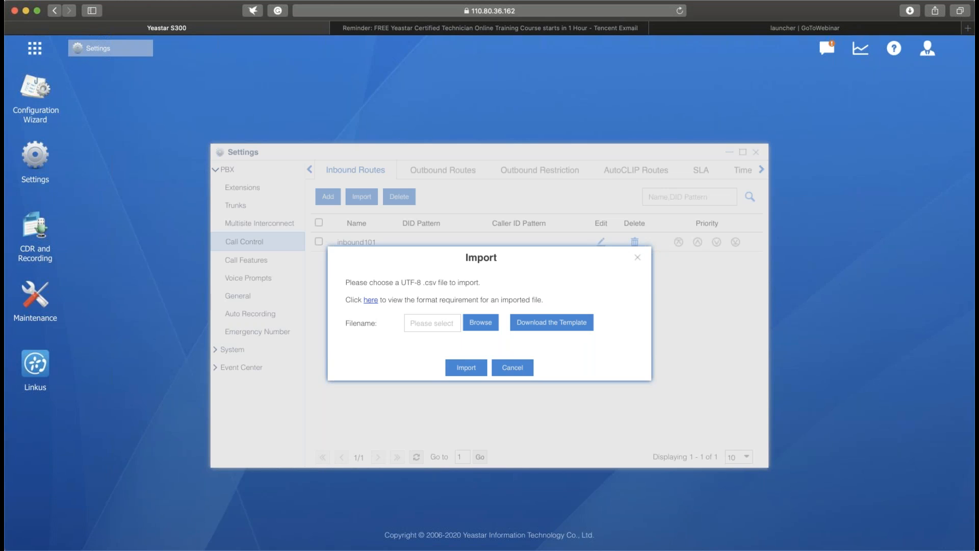
left_click(638, 257)
- Start a new outbound route and name it outbound101
left_click(453, 179)
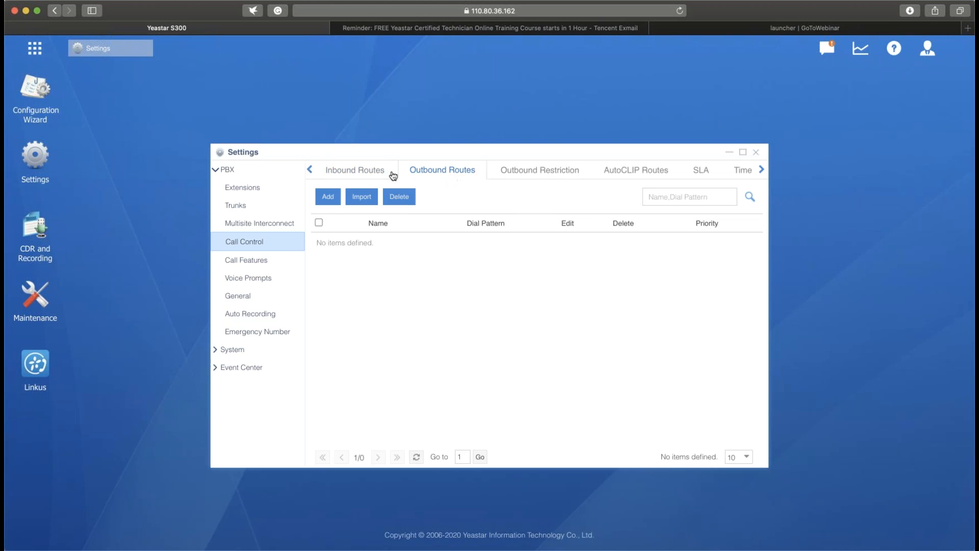
left_click(327, 199)
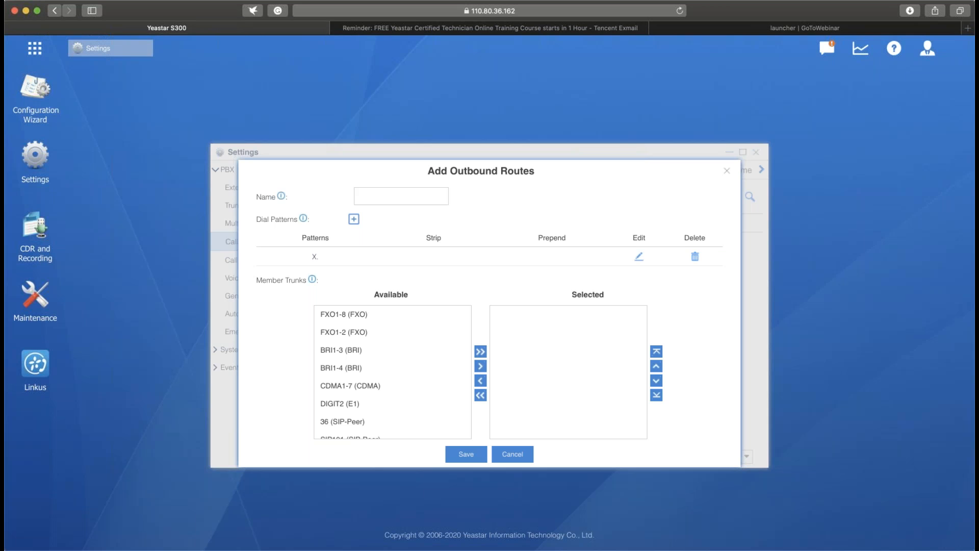
left_click(382, 193)
type("outbound101")
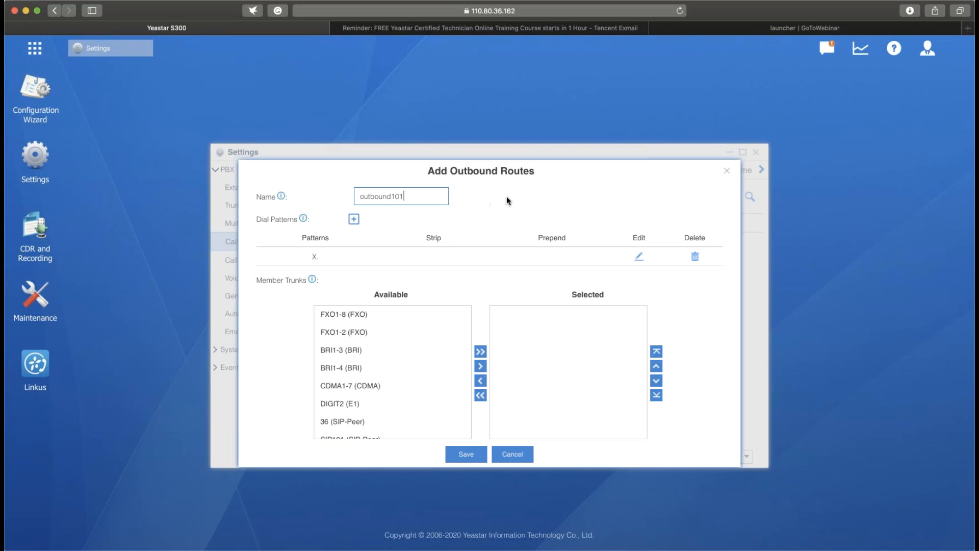
- Add the FXO1-2, CDMA1-7, DIGIT2 and SIP101 trunks as member trunks of the outbound route
scroll(506, 199, "down", 2)
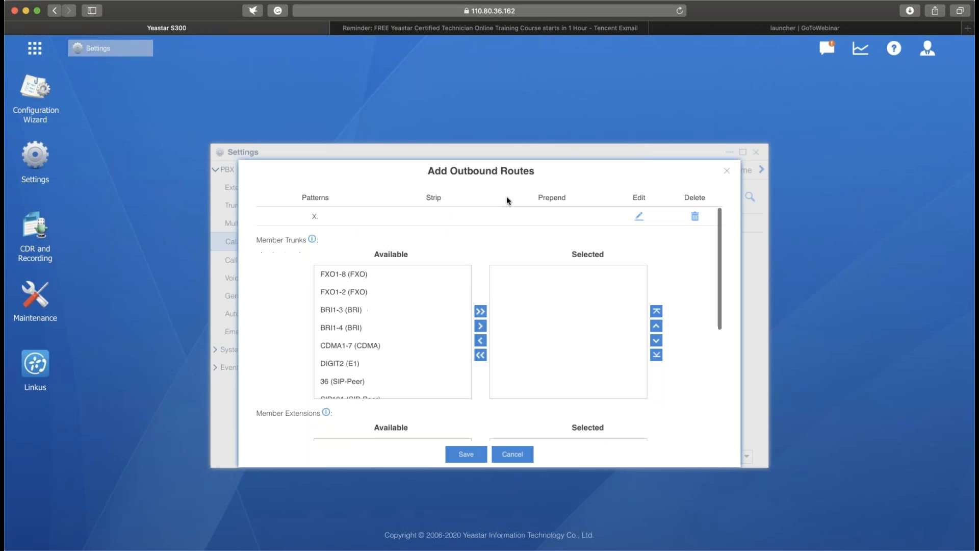
left_click(433, 323)
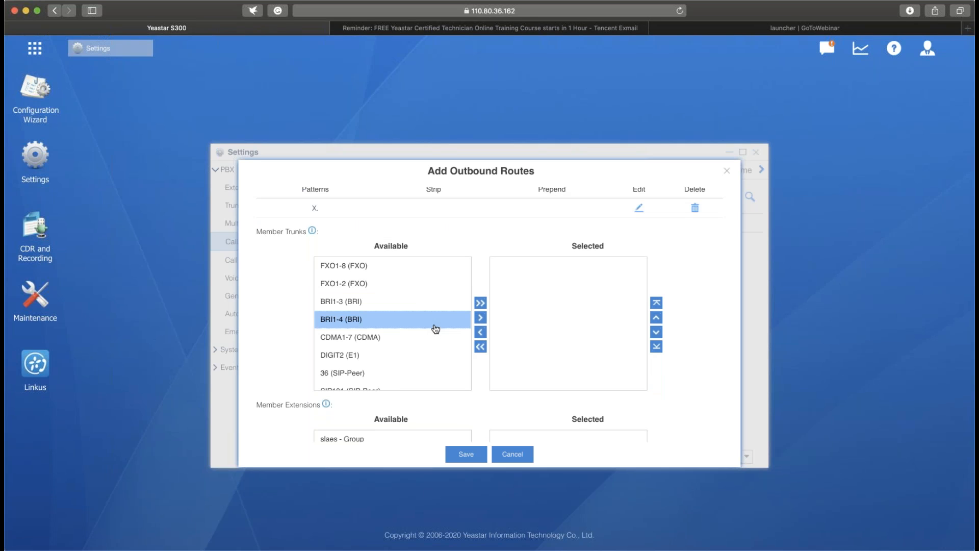
left_click(441, 286)
left_click(422, 342)
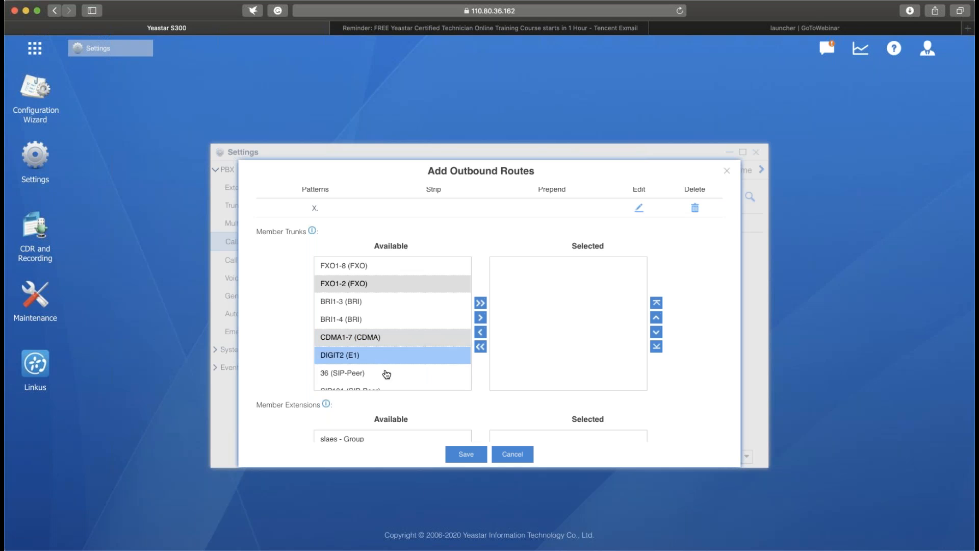
left_click(397, 357)
scroll(385, 385, "down", 1)
left_click(430, 378)
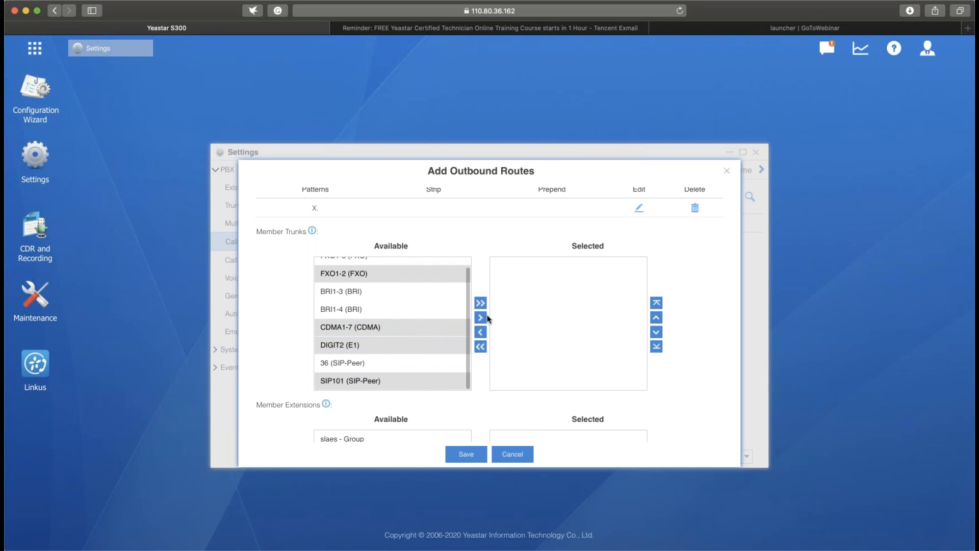
left_click(480, 317)
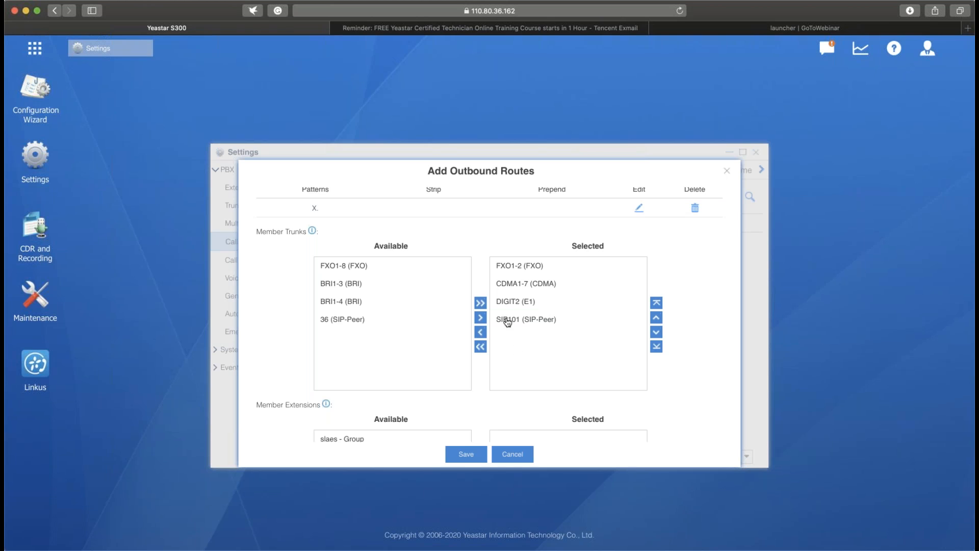
- Add all available extensions to the outbound route's member extensions and remove them all again
scroll(497, 364, "down", 1)
scroll(496, 364, "down", 3)
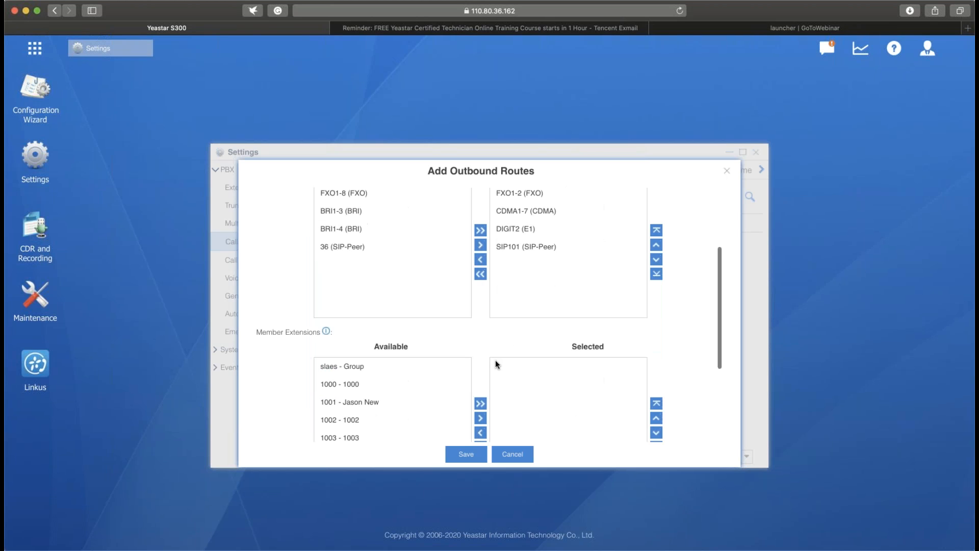
scroll(495, 360, "down", 1)
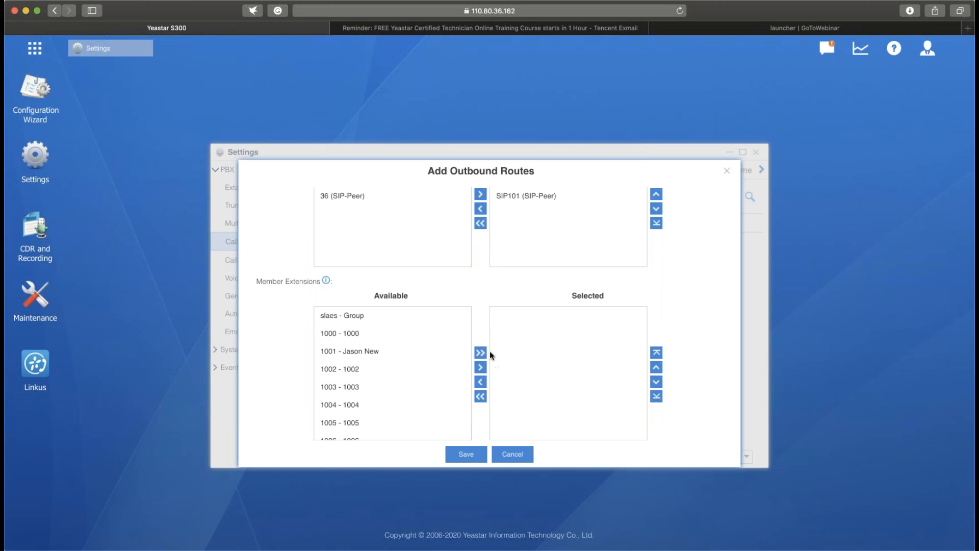
left_click(481, 353)
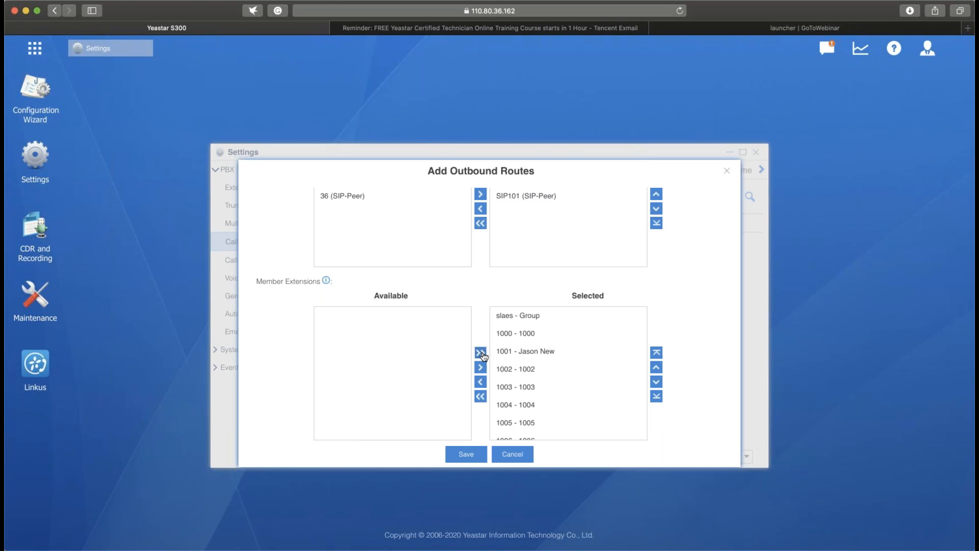
left_click(480, 397)
- Add extensions 1002, 1003, 1004 and 1005 to the outbound route's member extensions
left_click(430, 369)
left_click(423, 386)
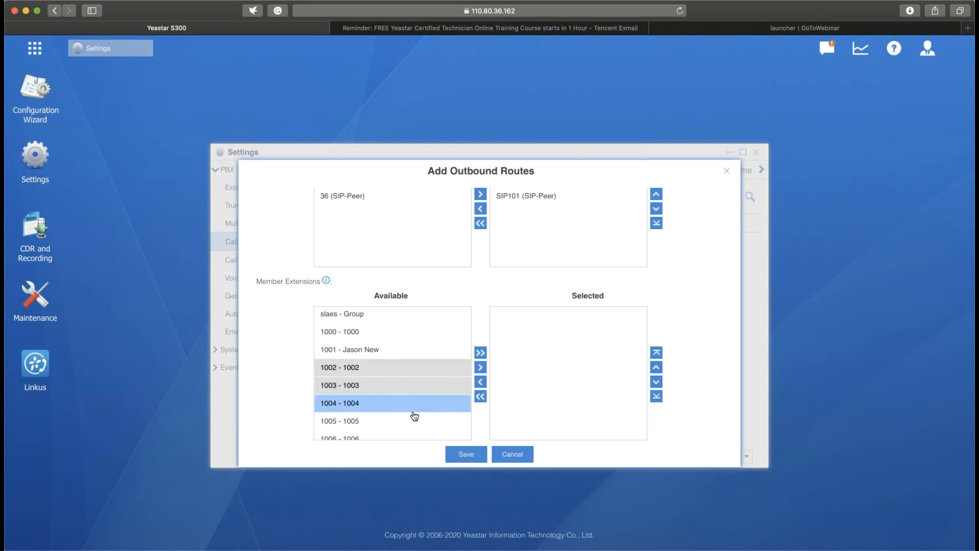
left_click(413, 419)
left_click(450, 402)
left_click(480, 367)
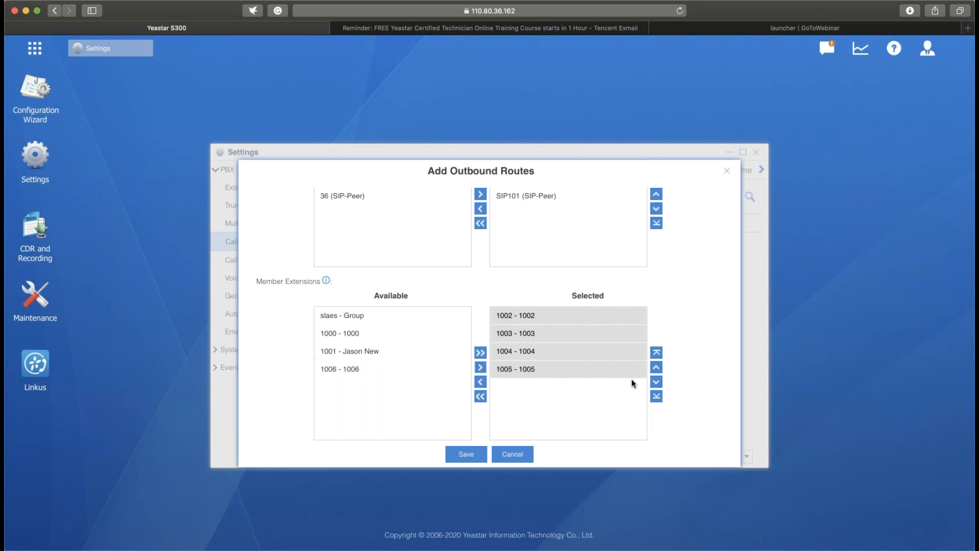
- Set the outbound route's password type to Single Pin and enter the PIN
scroll(590, 394, "down", 5)
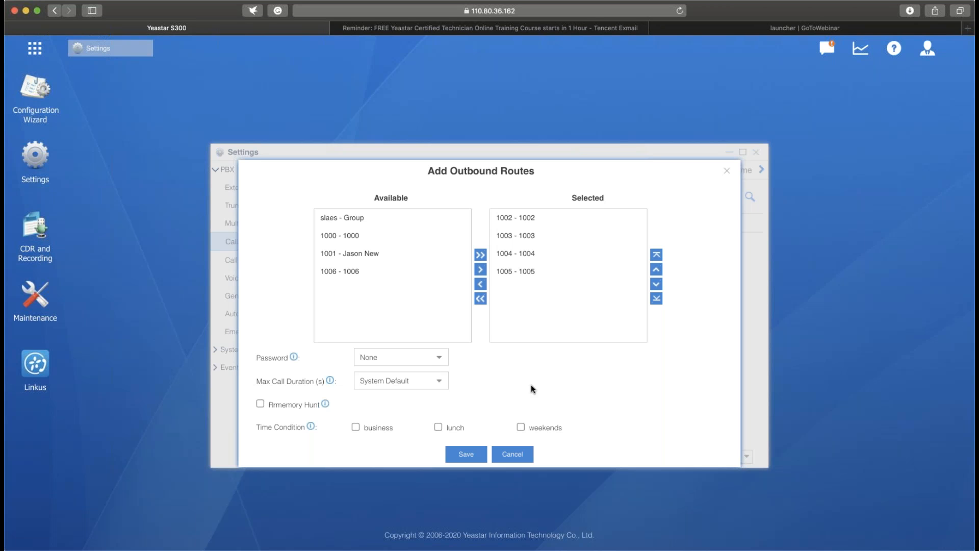
scroll(531, 389, "down", 1)
left_click(437, 356)
left_click(392, 393)
left_click(516, 357)
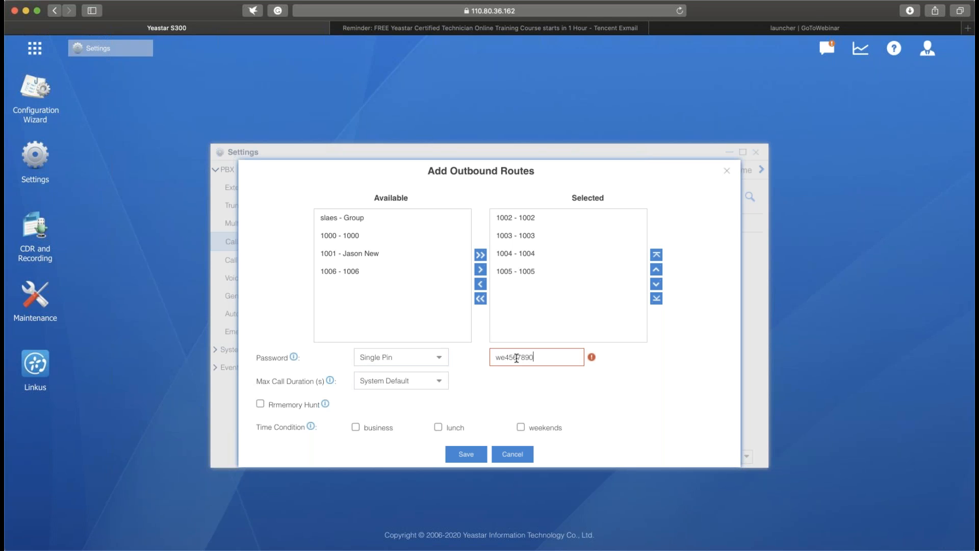
- Switch the route's password type to PIN List and start creating a new PIN list
left_click(441, 361)
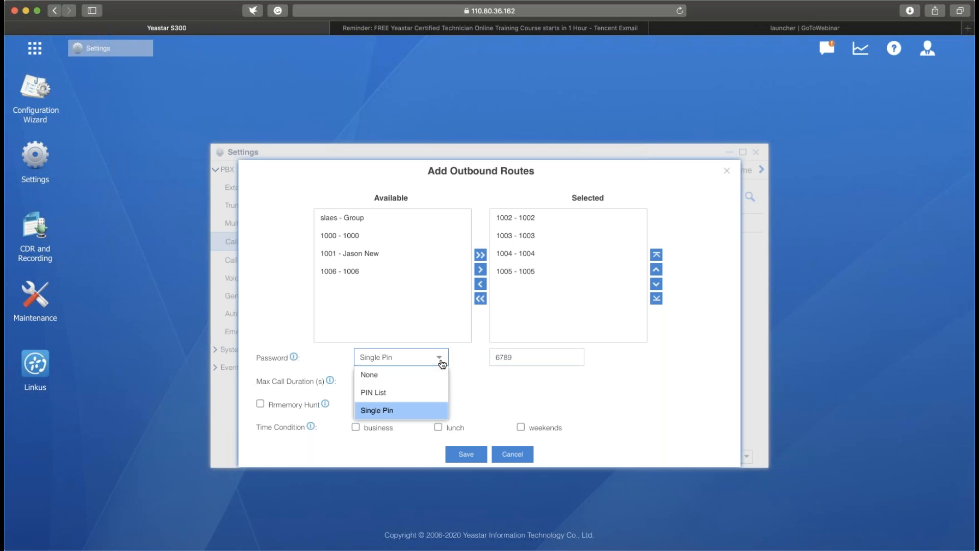
left_click(421, 395)
left_click(578, 356)
scroll(555, 524, "down", 1)
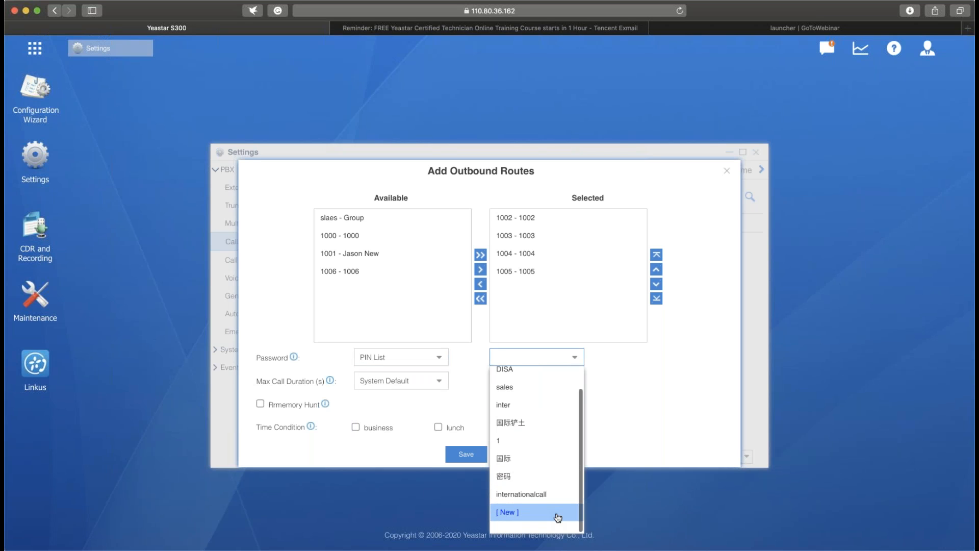
left_click(559, 525)
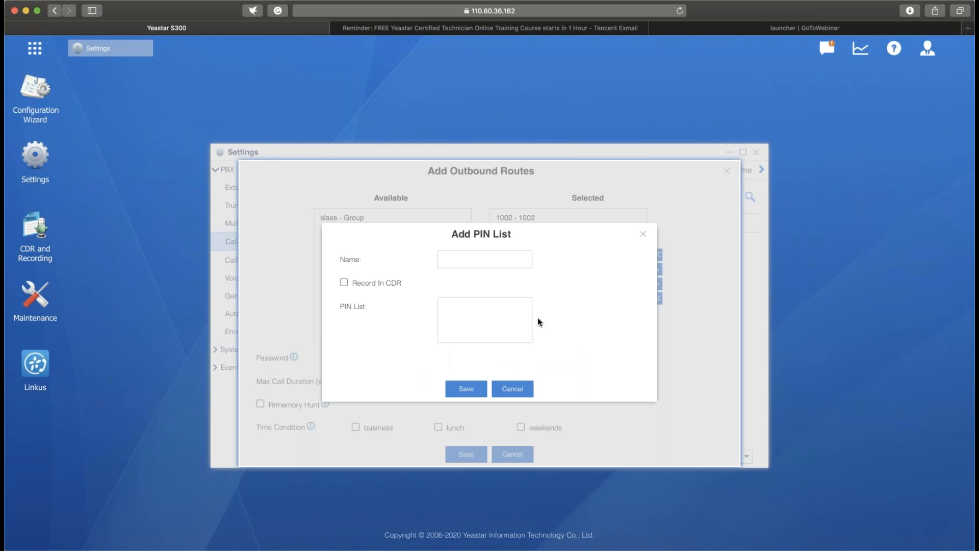
- Enter four PINs in the new PIN list with Record In CDR enabled, and cancel the list without saving
left_click(501, 256)
left_click(485, 314)
key("Return")
key("Return")
key("Return")
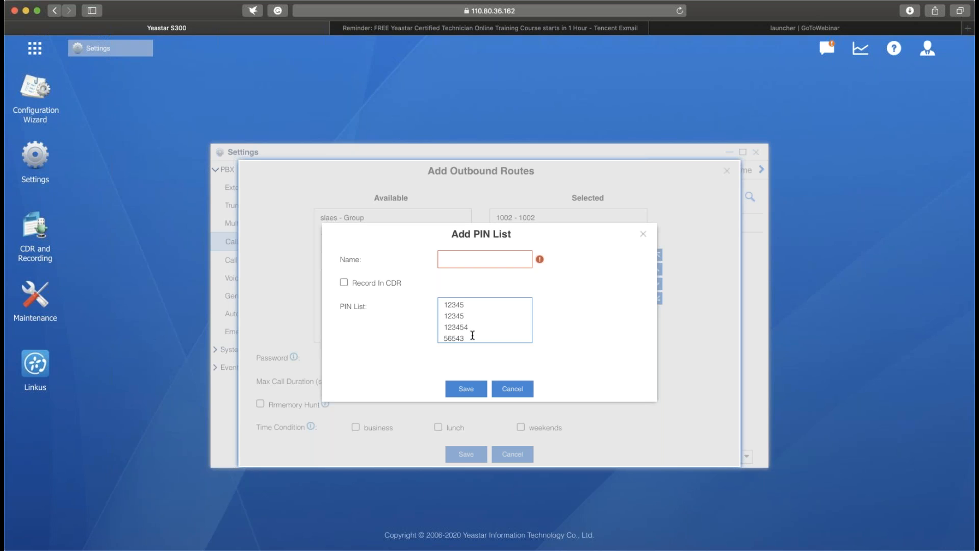
left_click(343, 283)
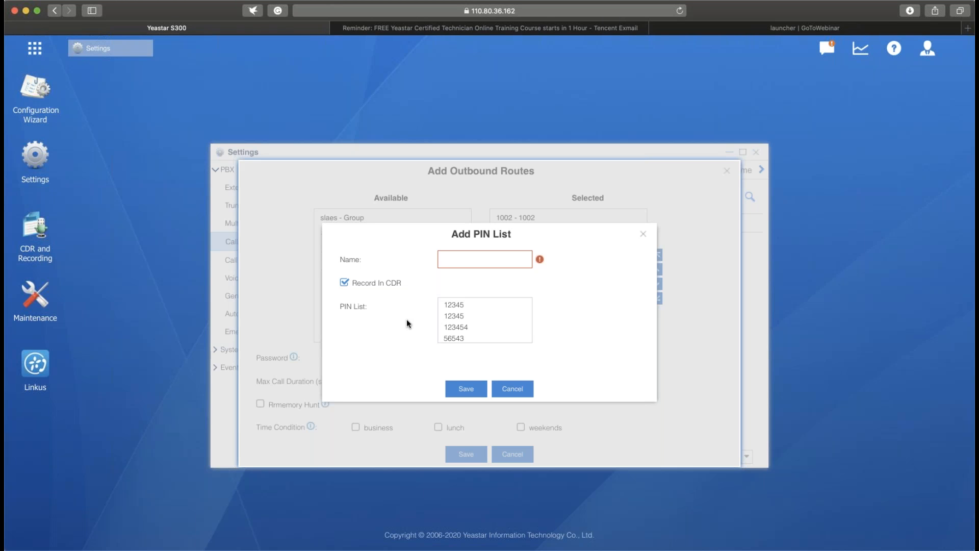
left_click(507, 388)
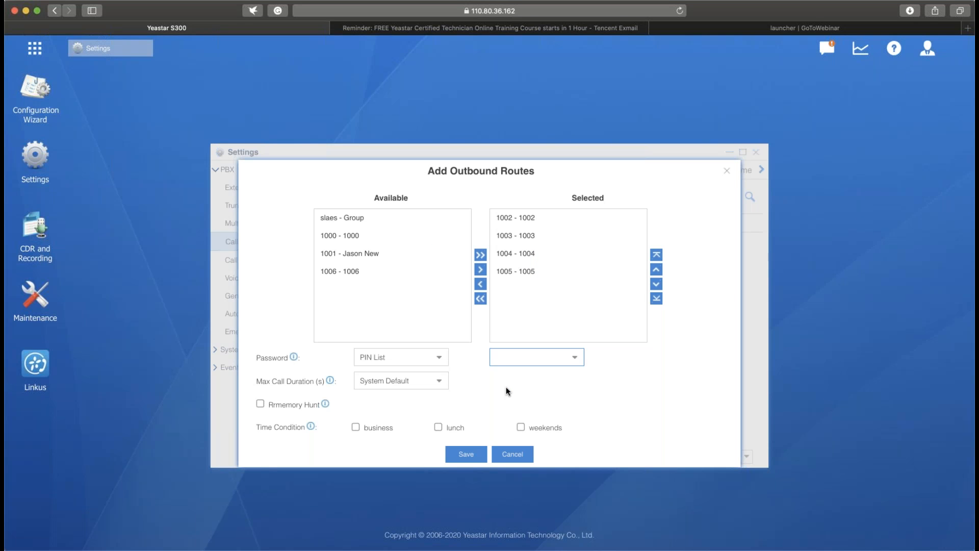
- Set the route's password type back to None and check the Max Call Duration setting
left_click(442, 357)
left_click(442, 374)
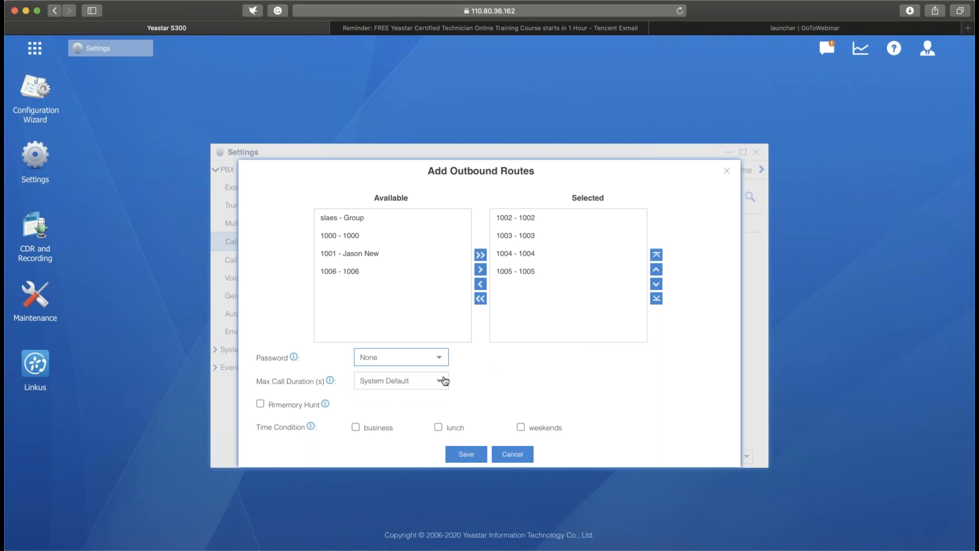
scroll(461, 372, "down", 1)
scroll(460, 376, "up", 1)
left_click(442, 387)
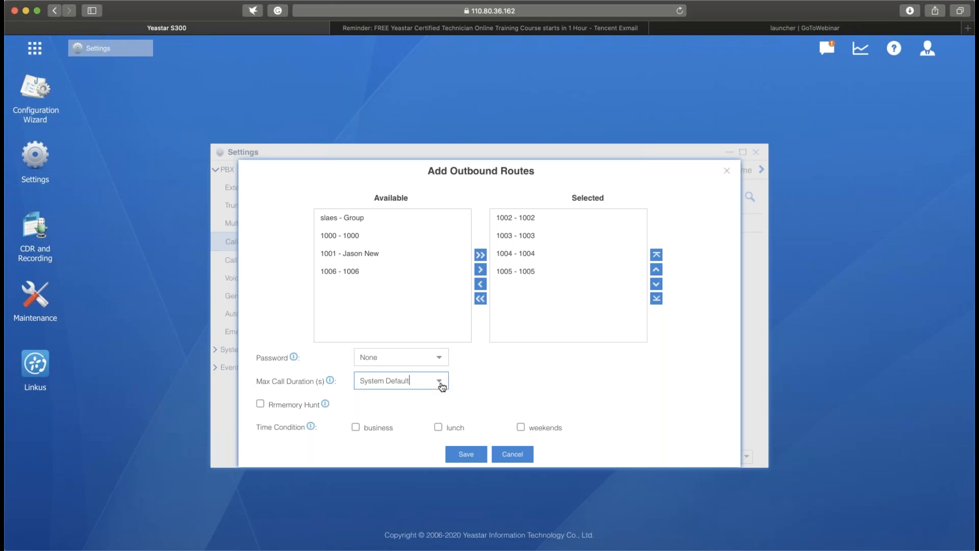
left_click(518, 386)
- Reorder the selected member trunks so CDMA1-7 is first and DIGIT2 second, ahead of FXO1-2
scroll(590, 395, "up", 2)
scroll(589, 393, "up", 8)
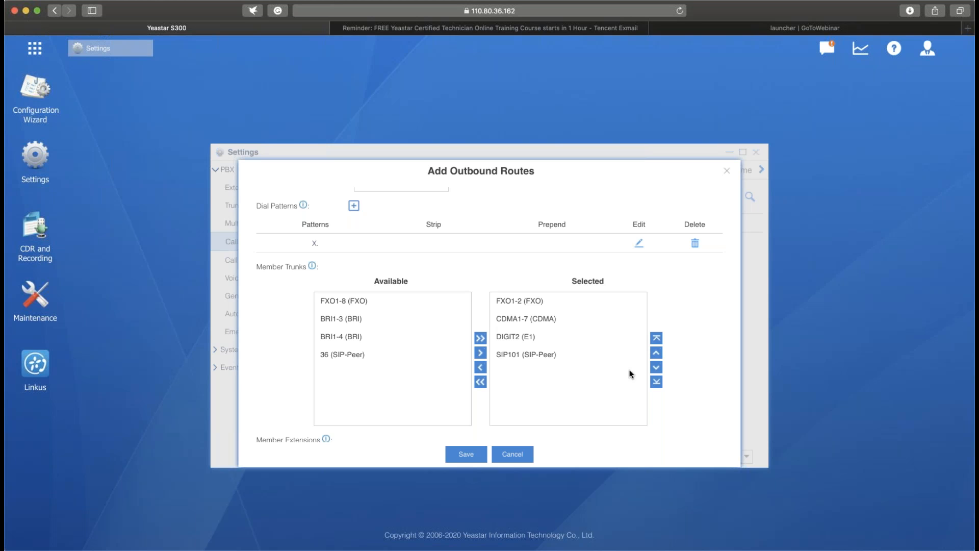
left_click(551, 318)
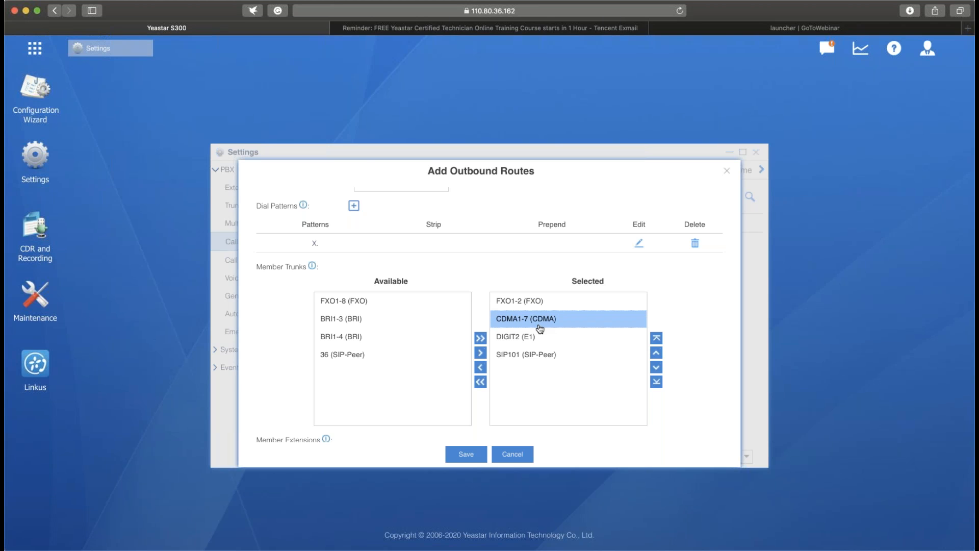
left_click(657, 355)
left_click(640, 338)
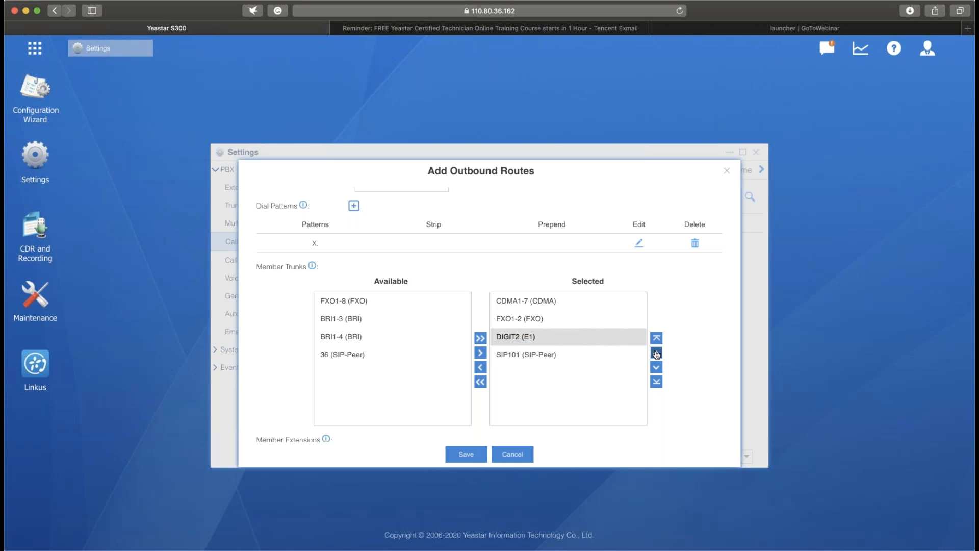
left_click(656, 353)
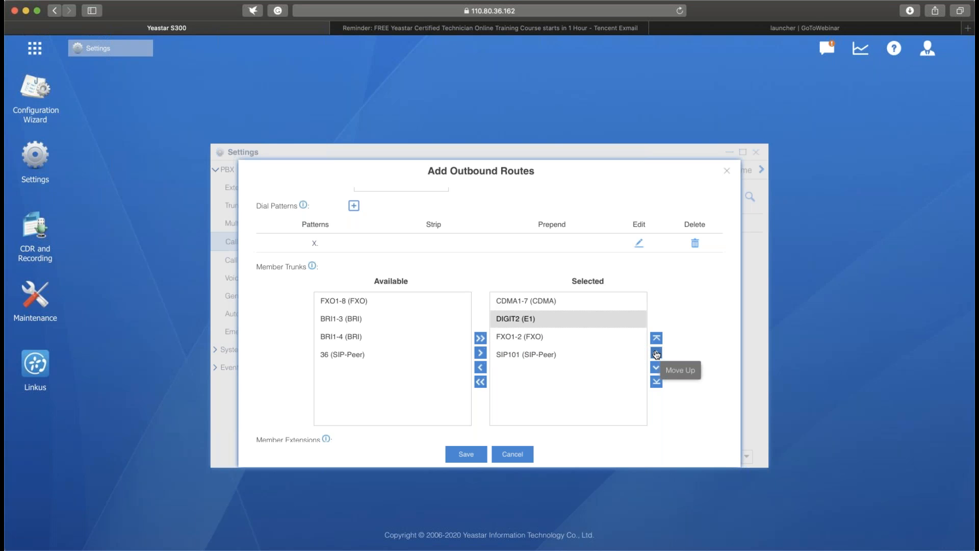
left_click(601, 307)
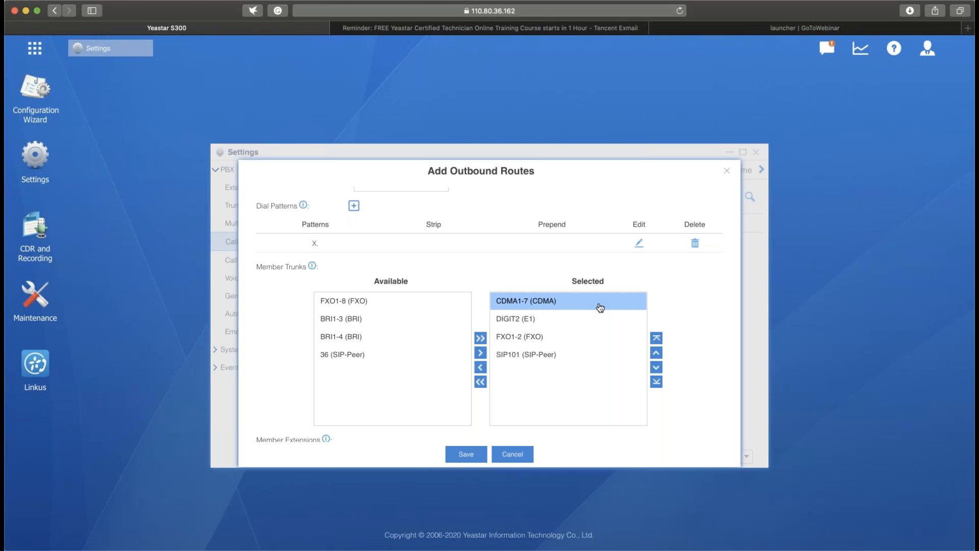
left_click(707, 332)
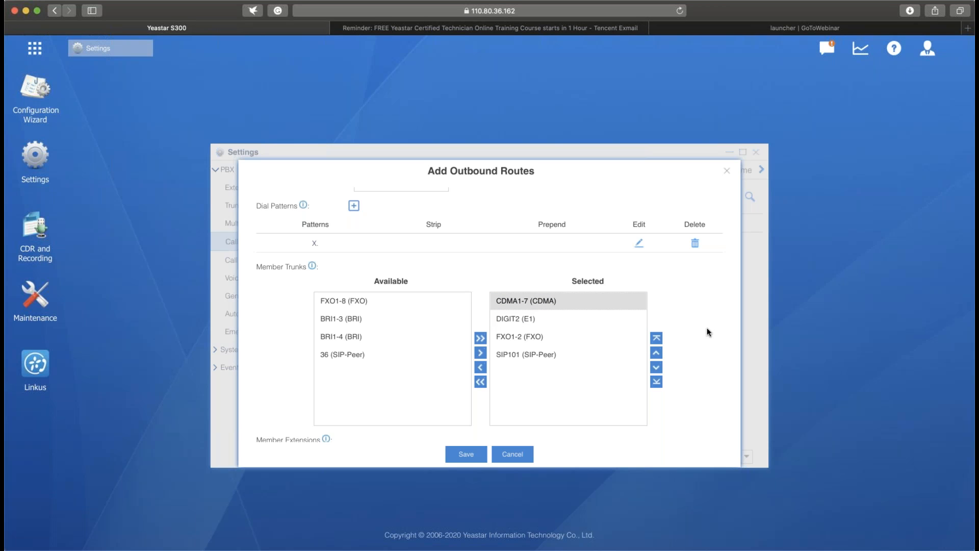
left_click(627, 306)
left_click(581, 323)
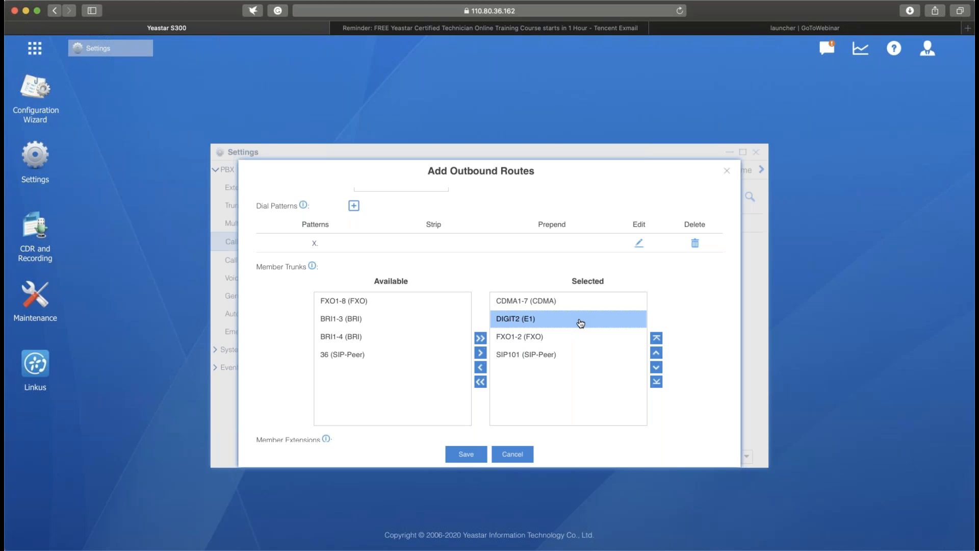
- Enable Rrmemory Hunt for the outbound route
scroll(580, 322, "down", 6)
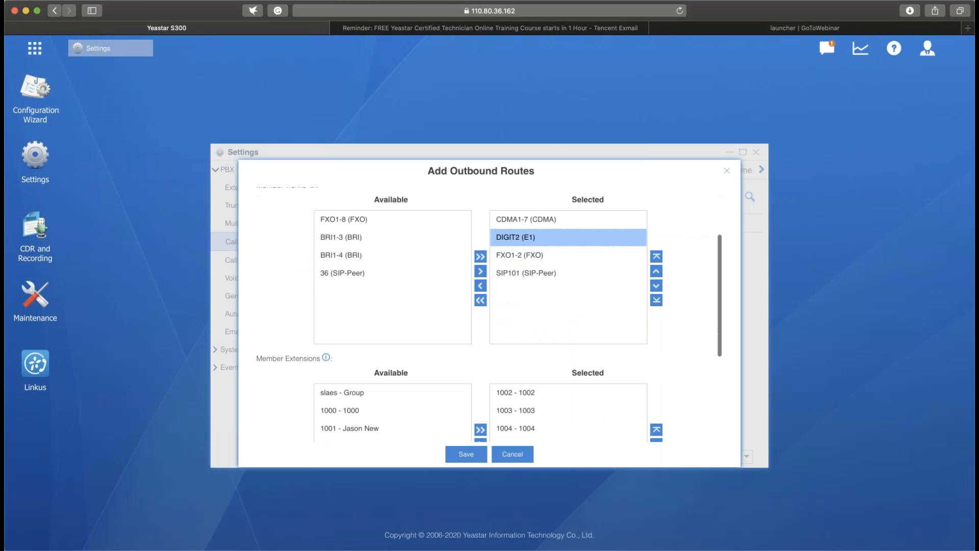
scroll(580, 322, "down", 4)
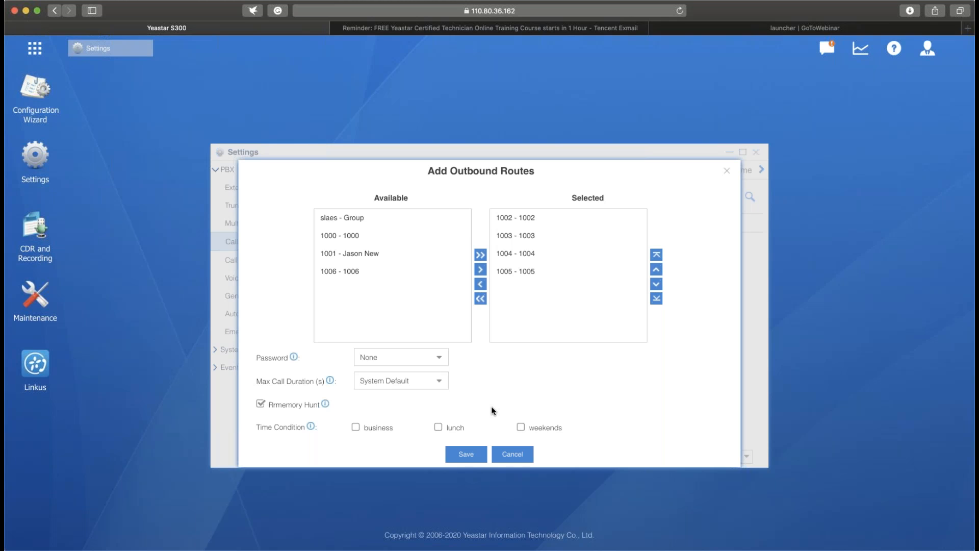
- Read the help on dial pattern characters, strip and prepend for the outbound route
scroll(491, 410, "up", 4)
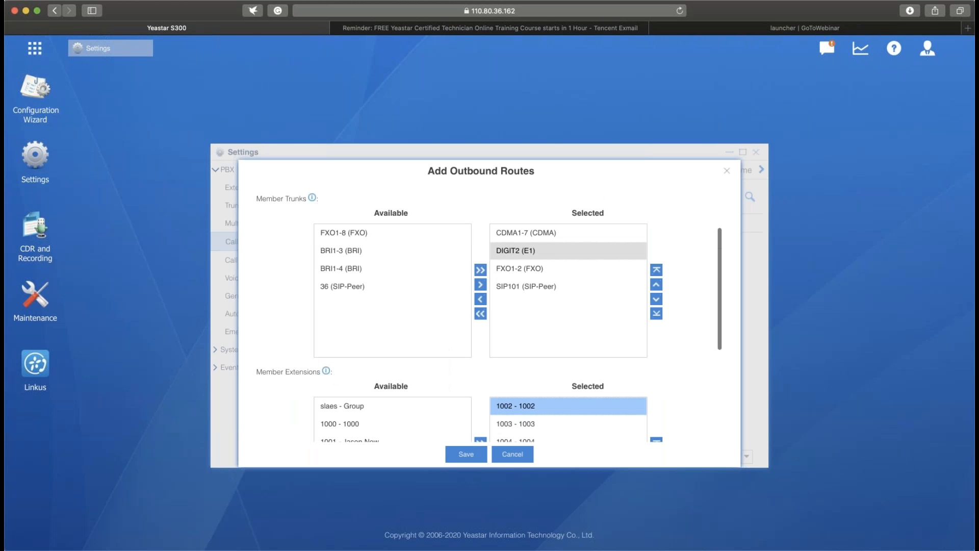
scroll(472, 276, "up", 3)
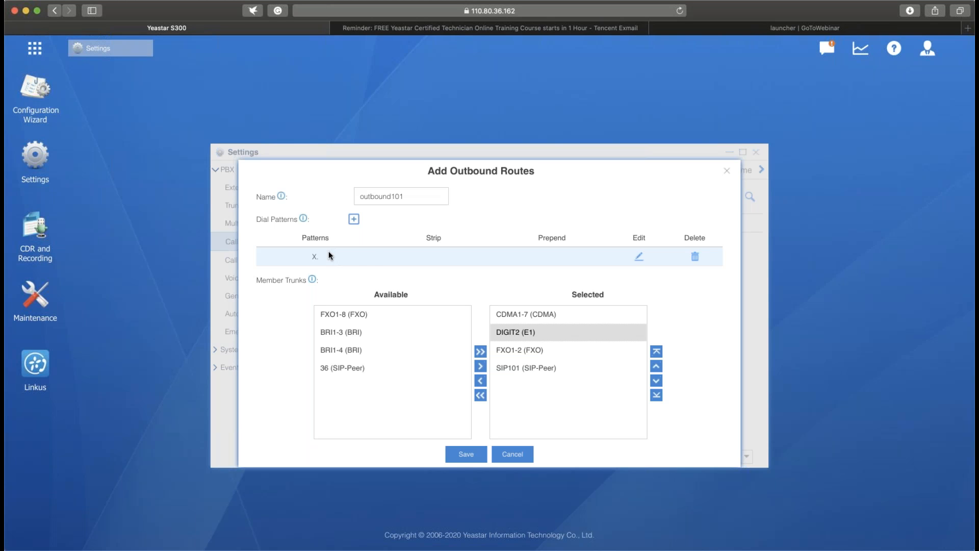
left_click(327, 252)
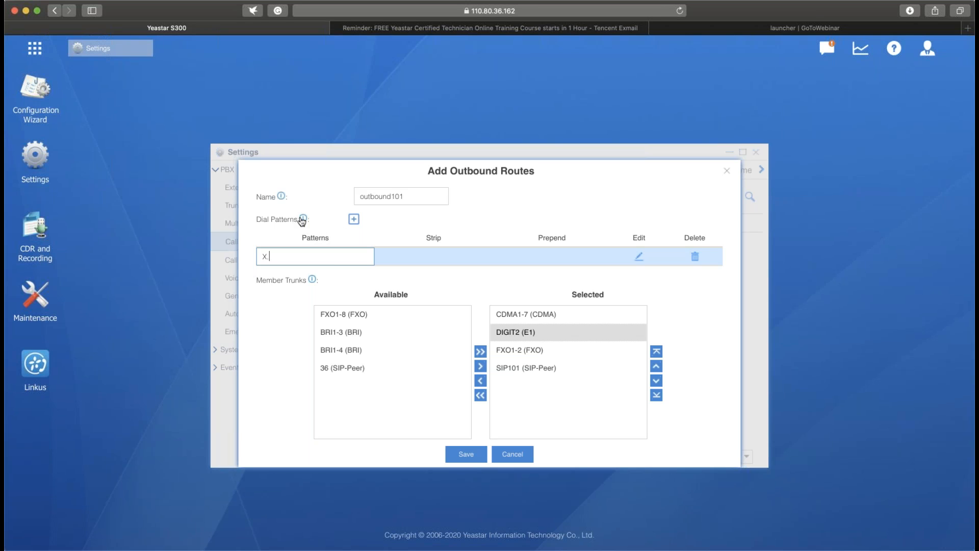
mouse_move(303, 220)
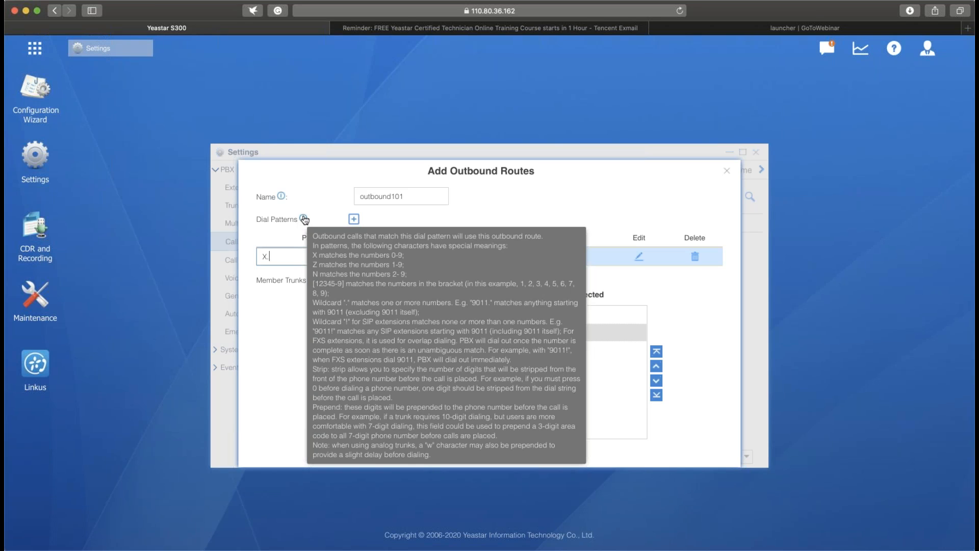
left_click(551, 197)
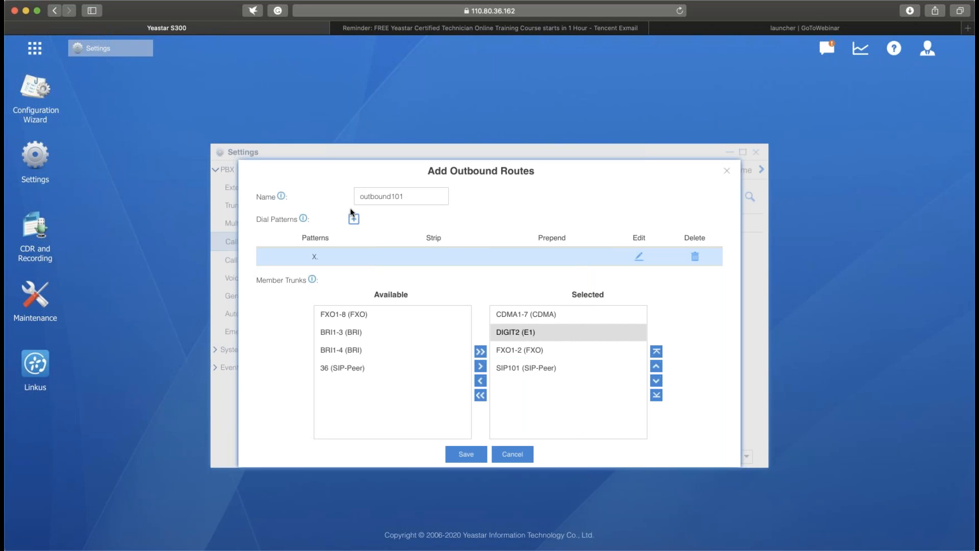
- Set the dial pattern to 9X. with Strip 1 and Prepend 086, and save and apply the outbound route
left_click(311, 256)
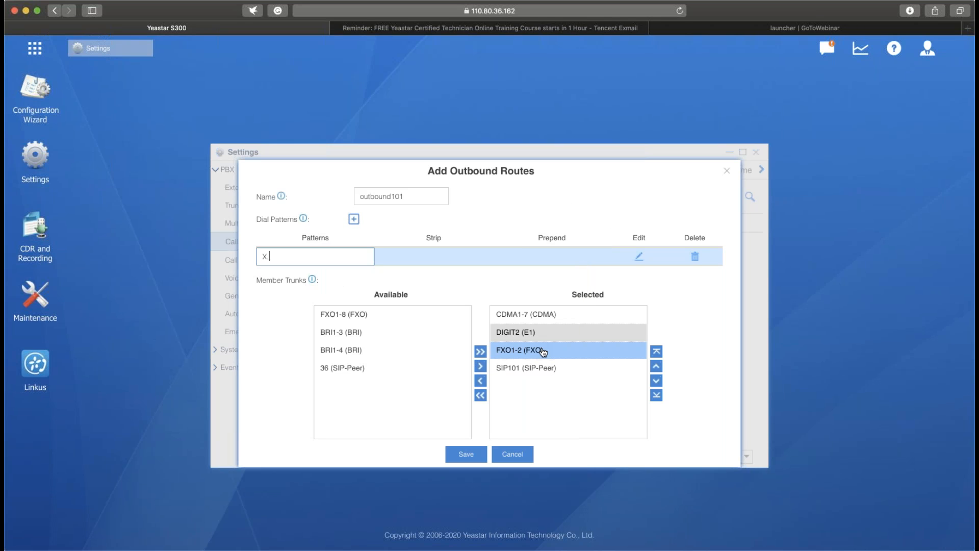
key("BackSpace")
type("9")
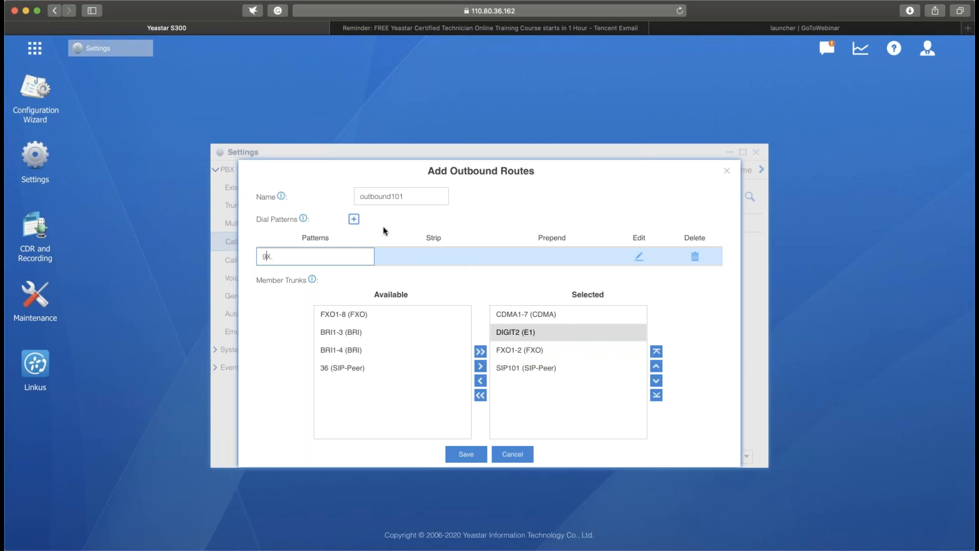
left_click(424, 253)
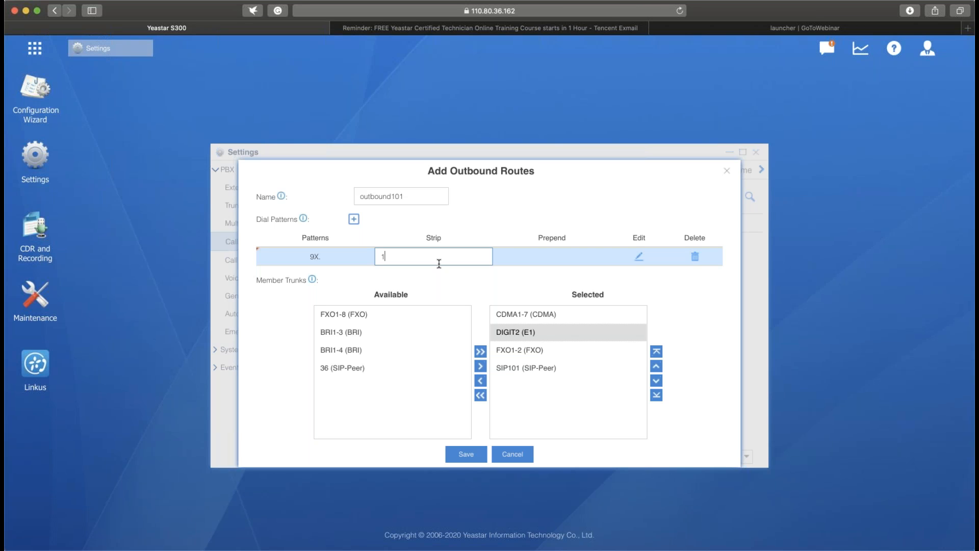
left_click(572, 257)
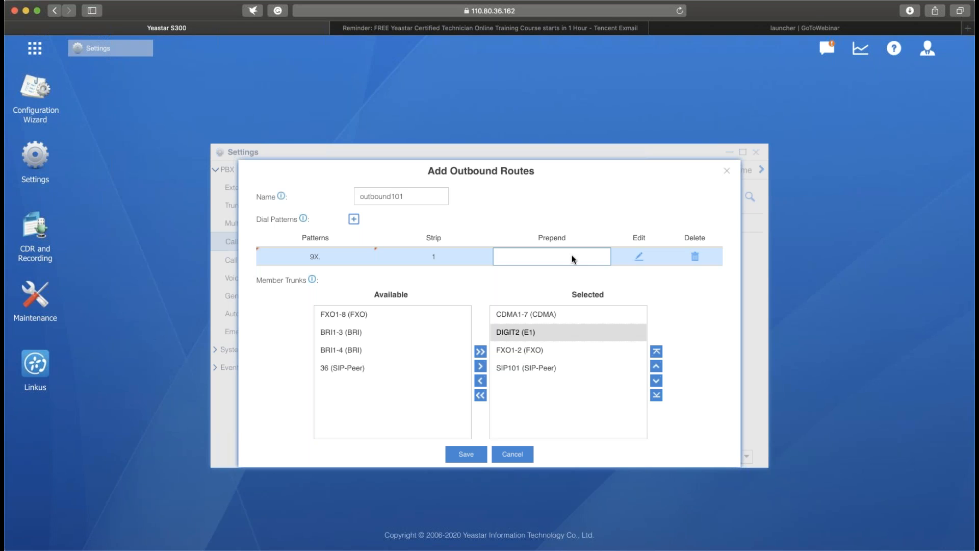
type("086")
left_click(471, 458)
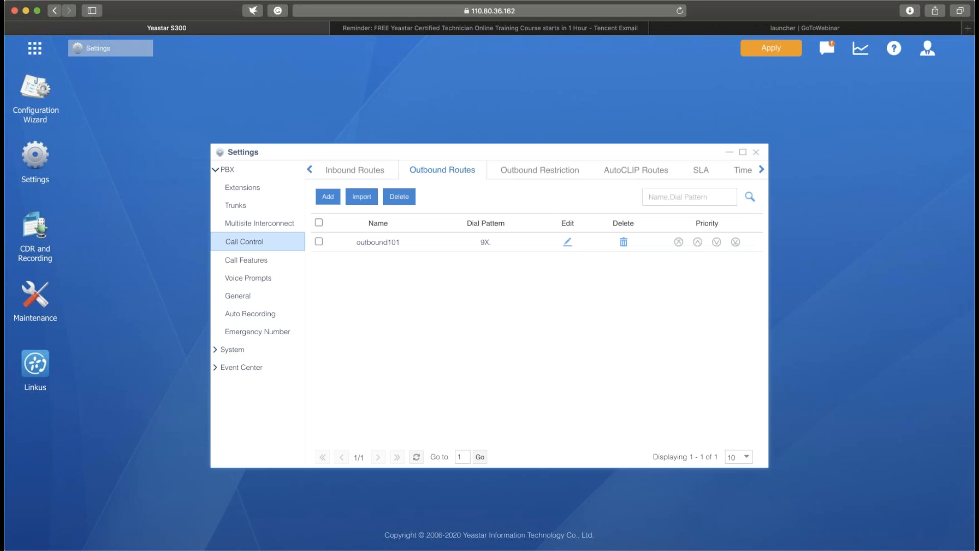
left_click(771, 48)
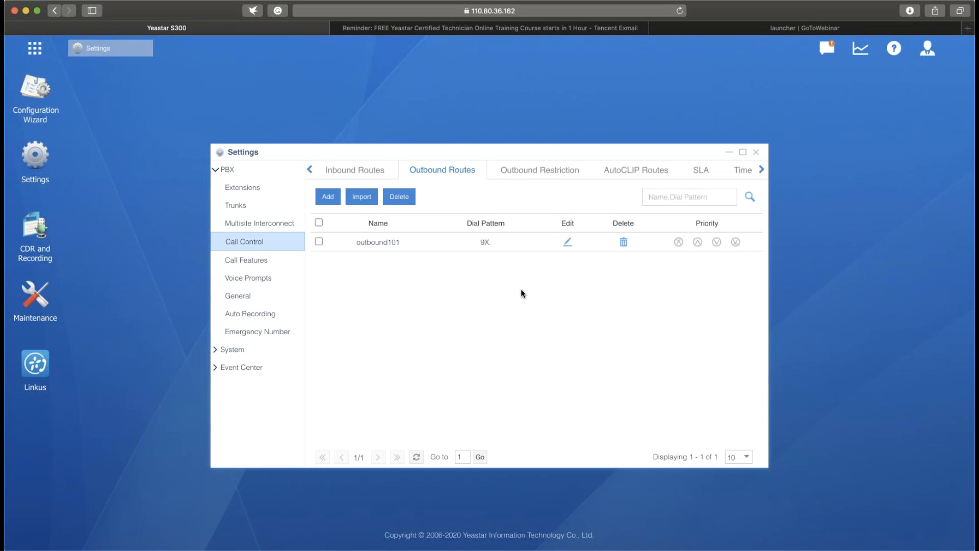
- View the options of a new outbound restriction, including Selected Extensions, and close it without saving
left_click(523, 175)
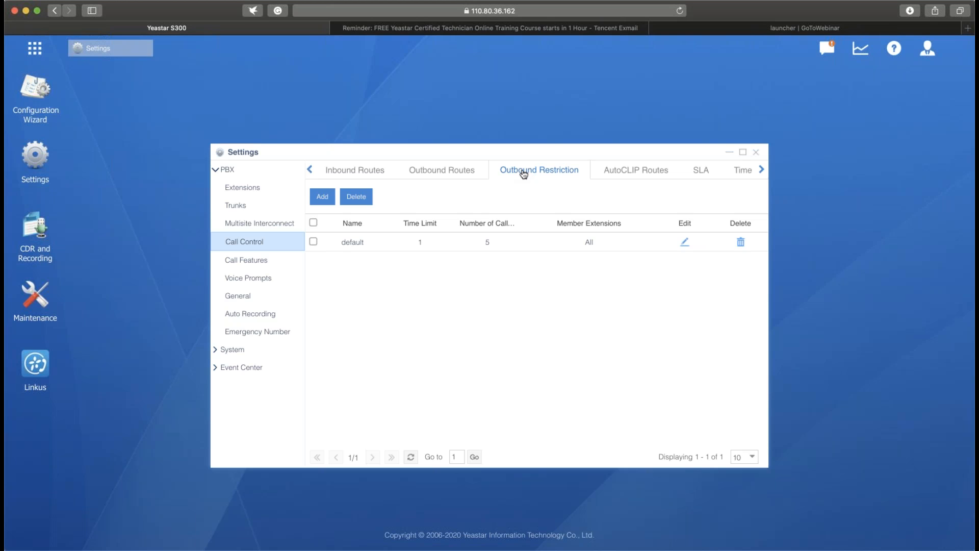
left_click(322, 197)
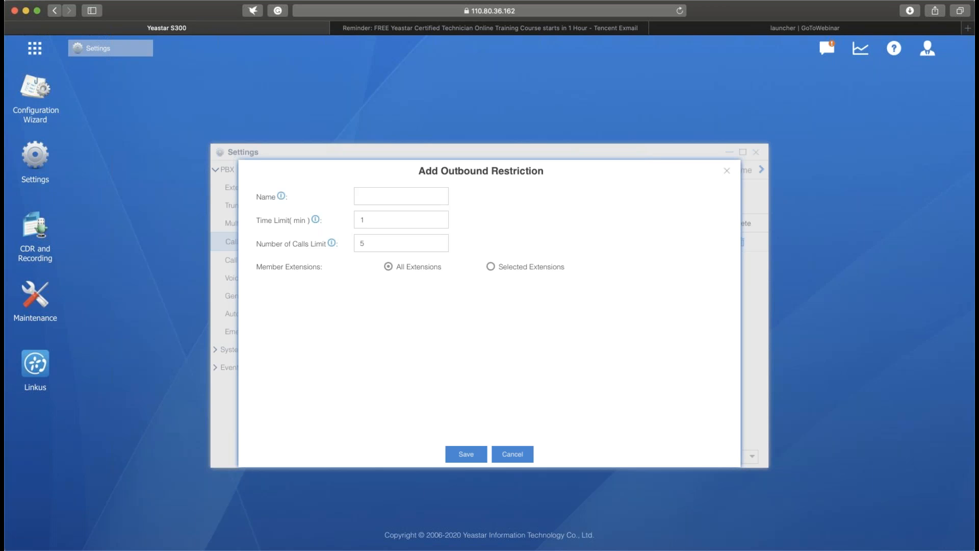
left_click(415, 195)
left_click(403, 216)
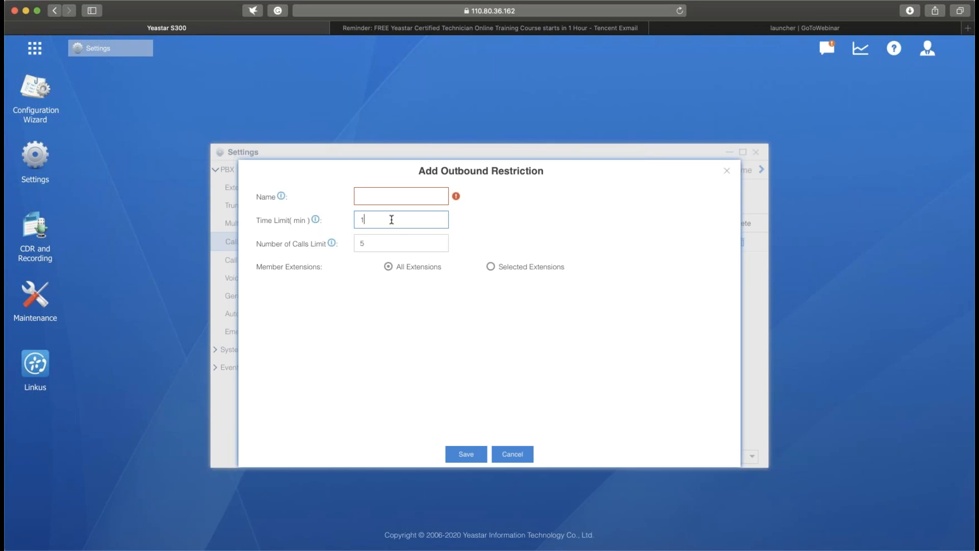
left_click(406, 239)
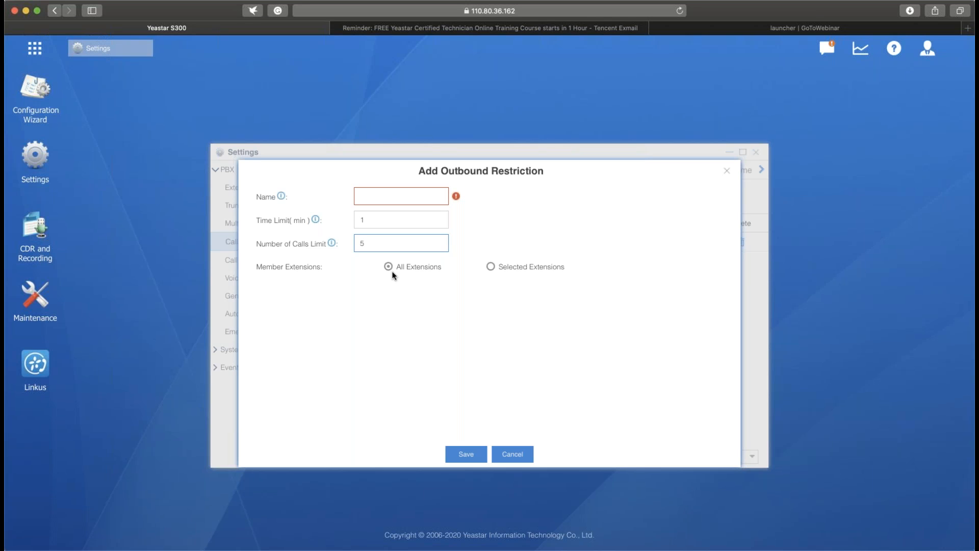
left_click(490, 266)
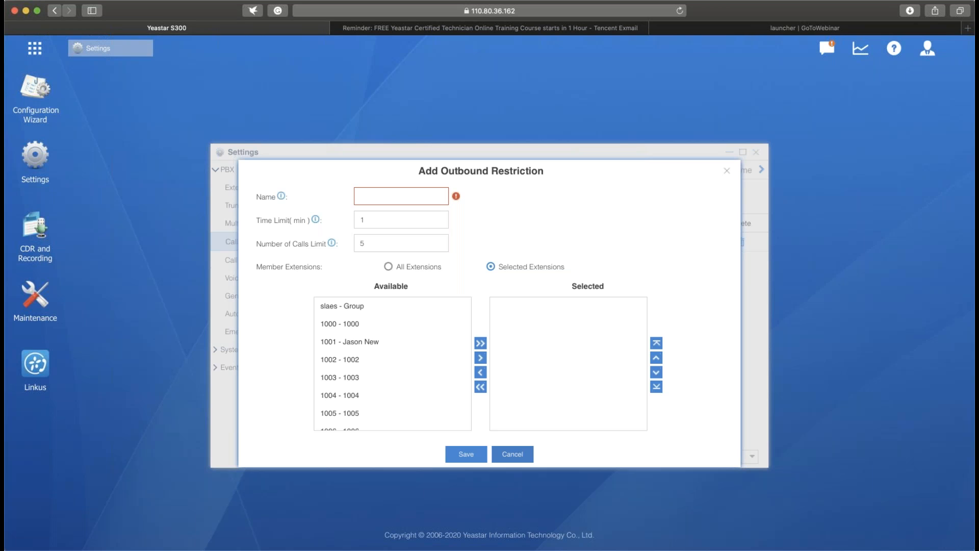
left_click(527, 456)
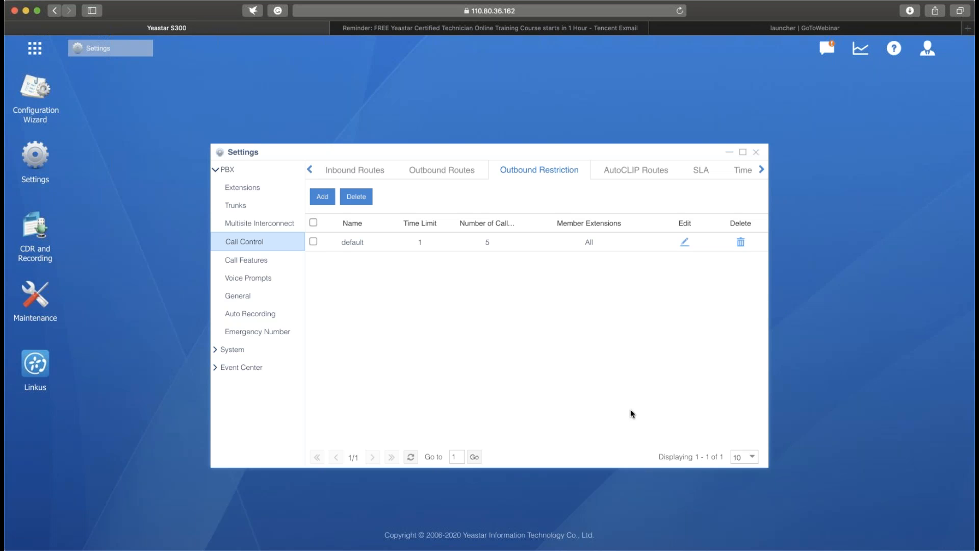